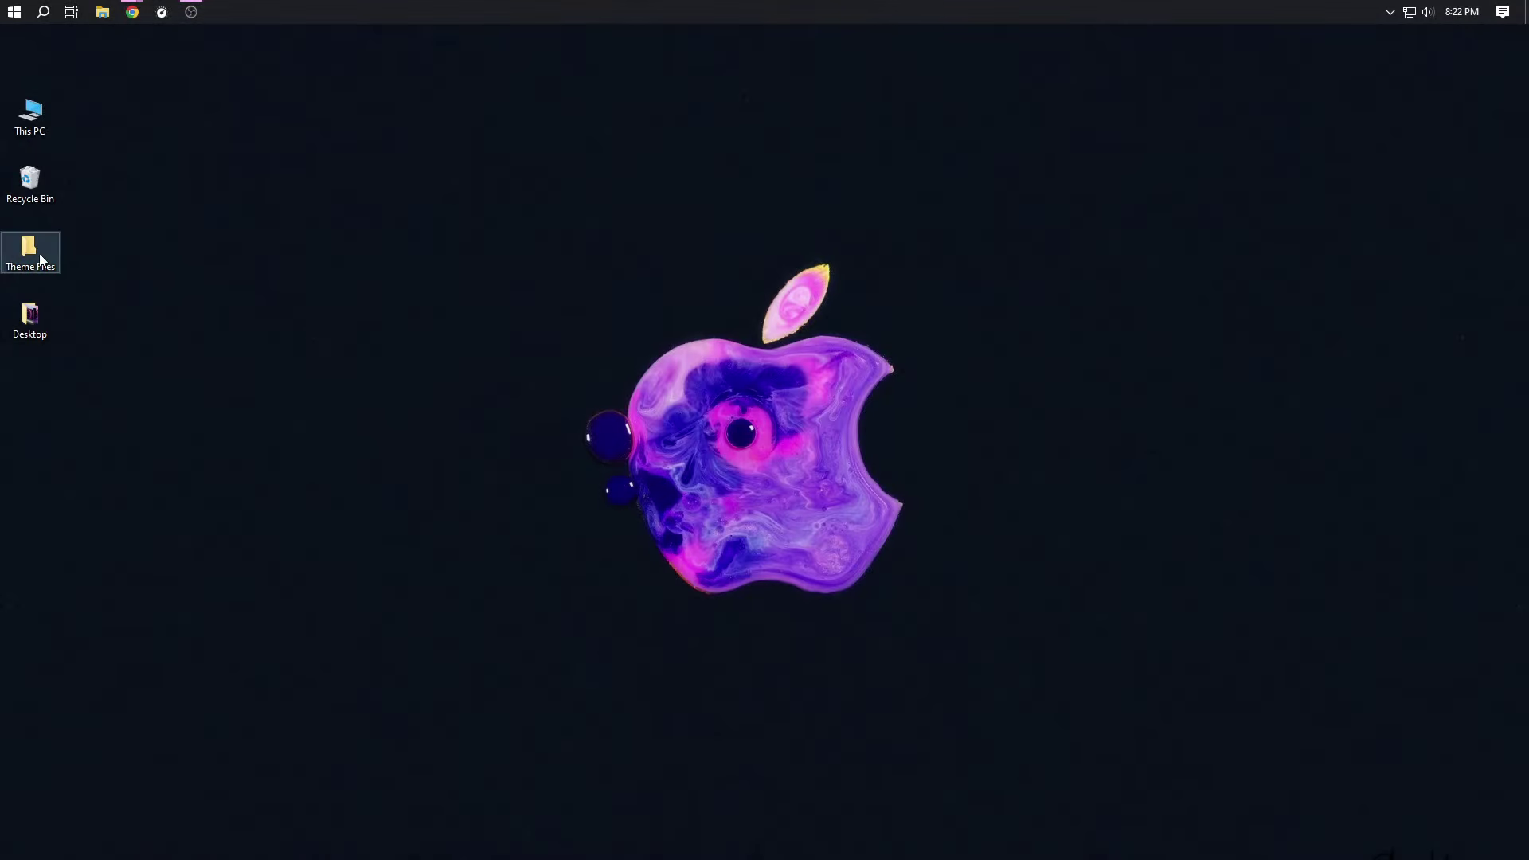
Step: Set the green leaves image from the Theme Files folder as the desktop background
{"action": "double_click", "coordinate": [44, 260]}
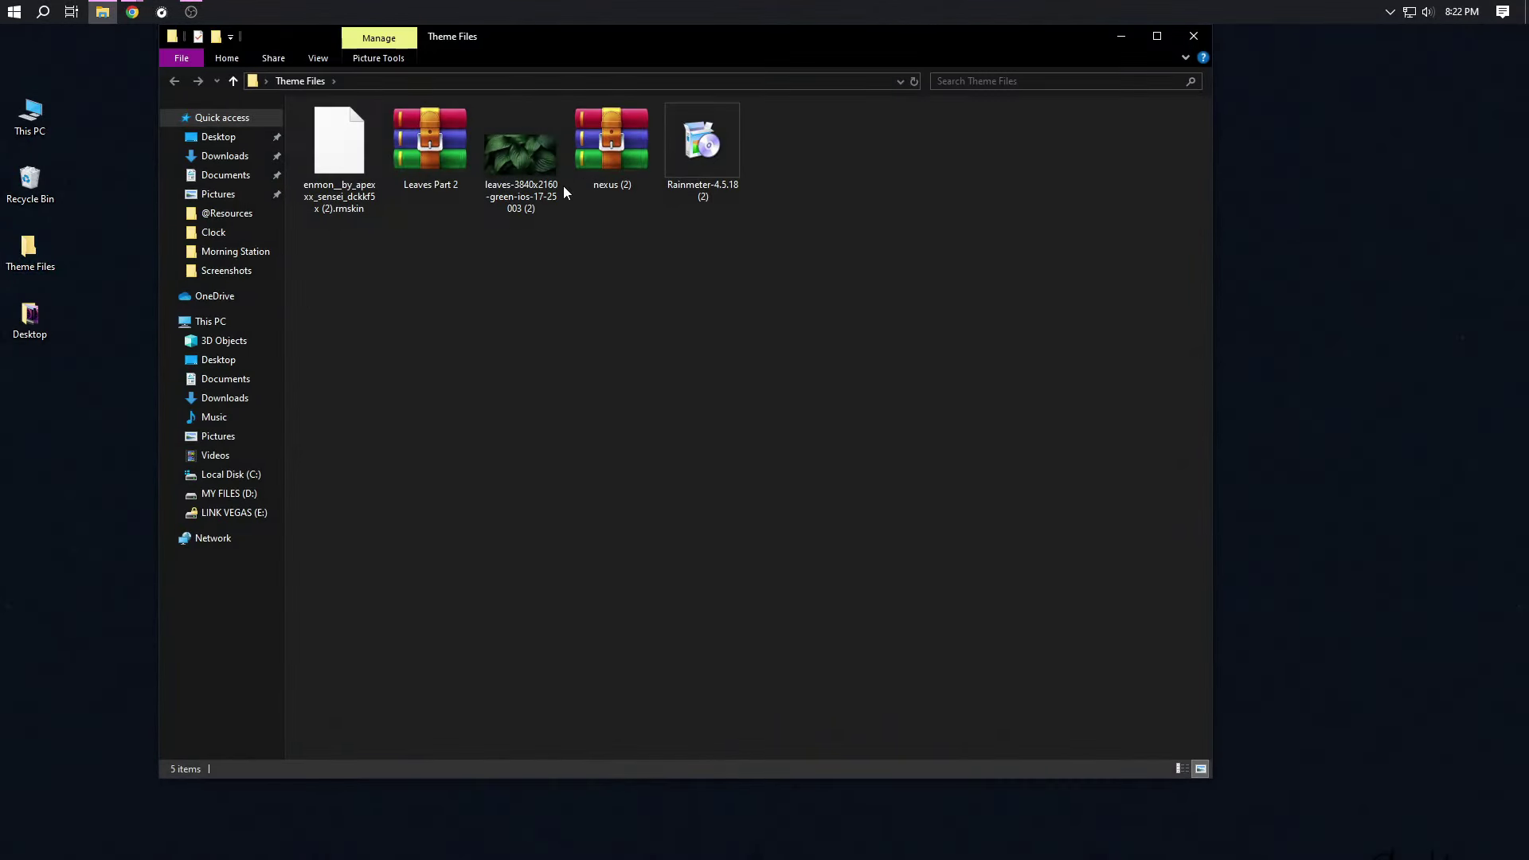
{"action": "left_click", "coordinate": [543, 159]}
{"action": "right_click", "coordinate": [543, 159]}
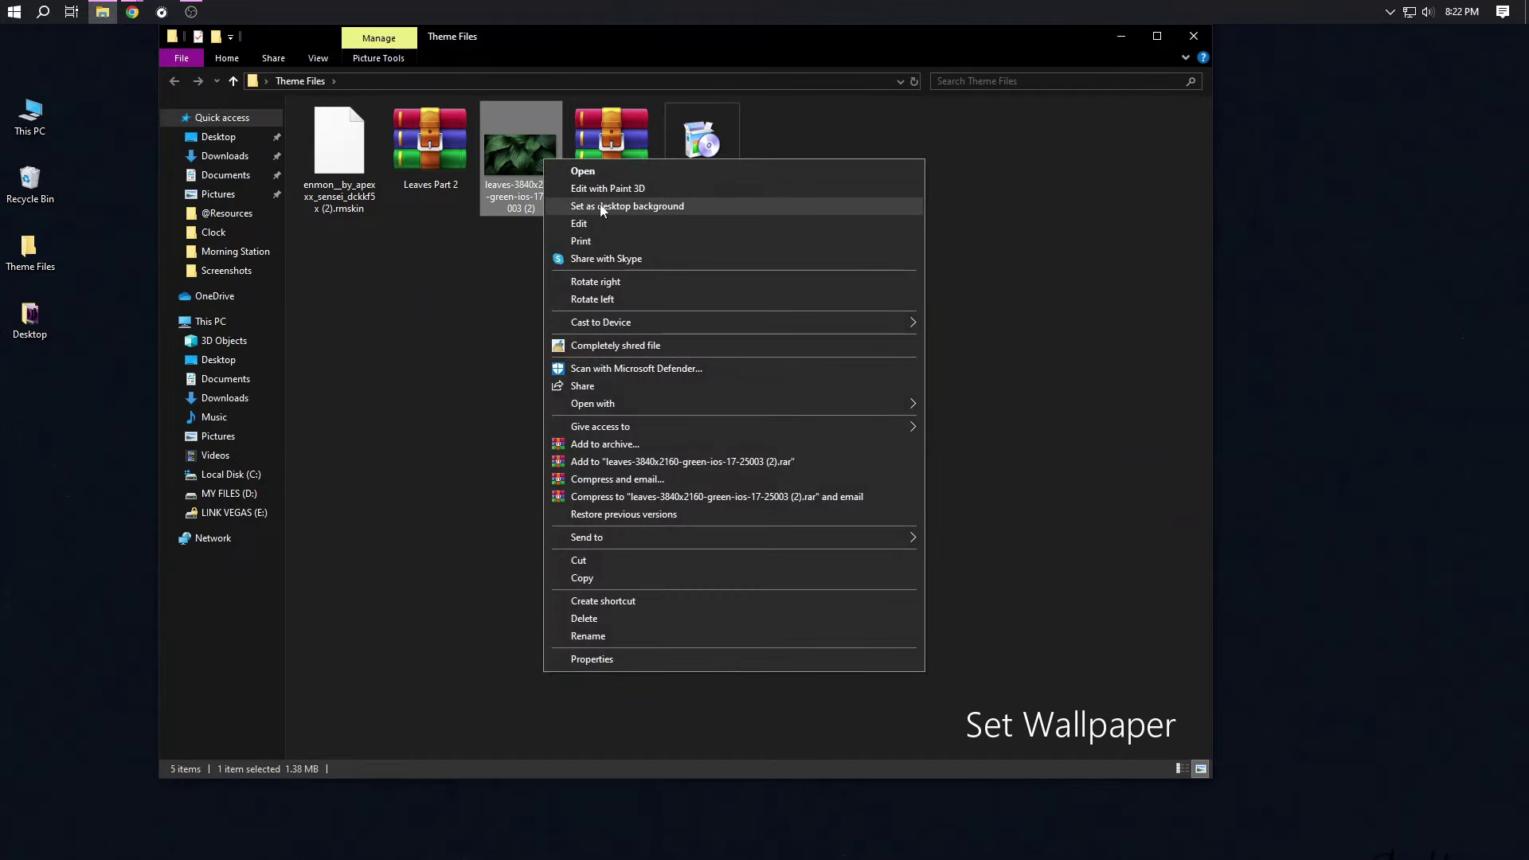
{"action": "left_click", "coordinate": [629, 206]}
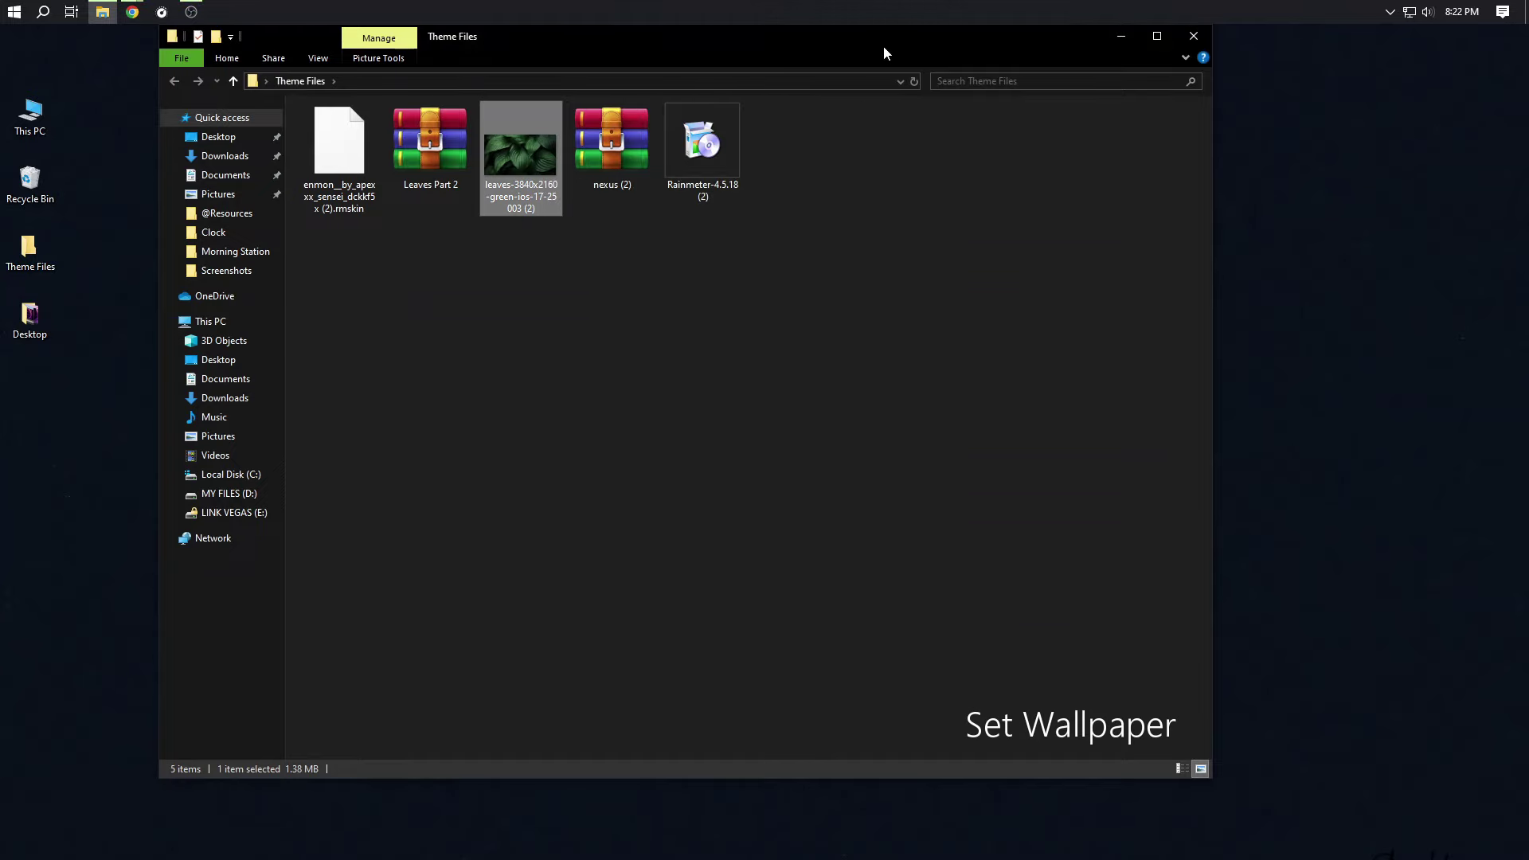
{"action": "left_click_drag", "start_coordinate": [847, 32], "coordinate": [828, 83]}
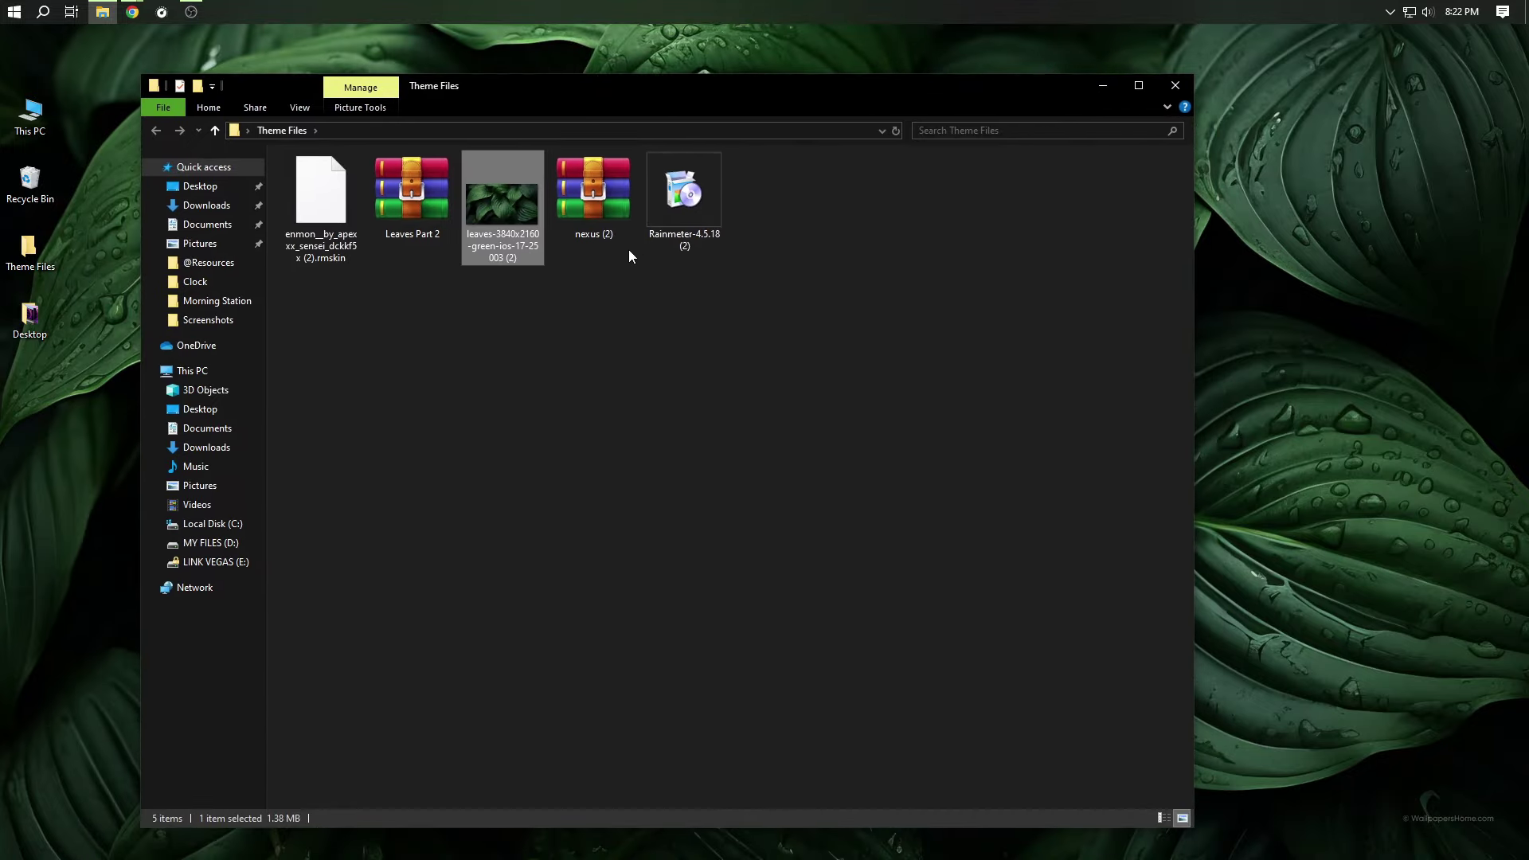
Step: Extract the Leaves Part 2 archive into its own folder within Theme Files
{"action": "right_click", "coordinate": [390, 203]}
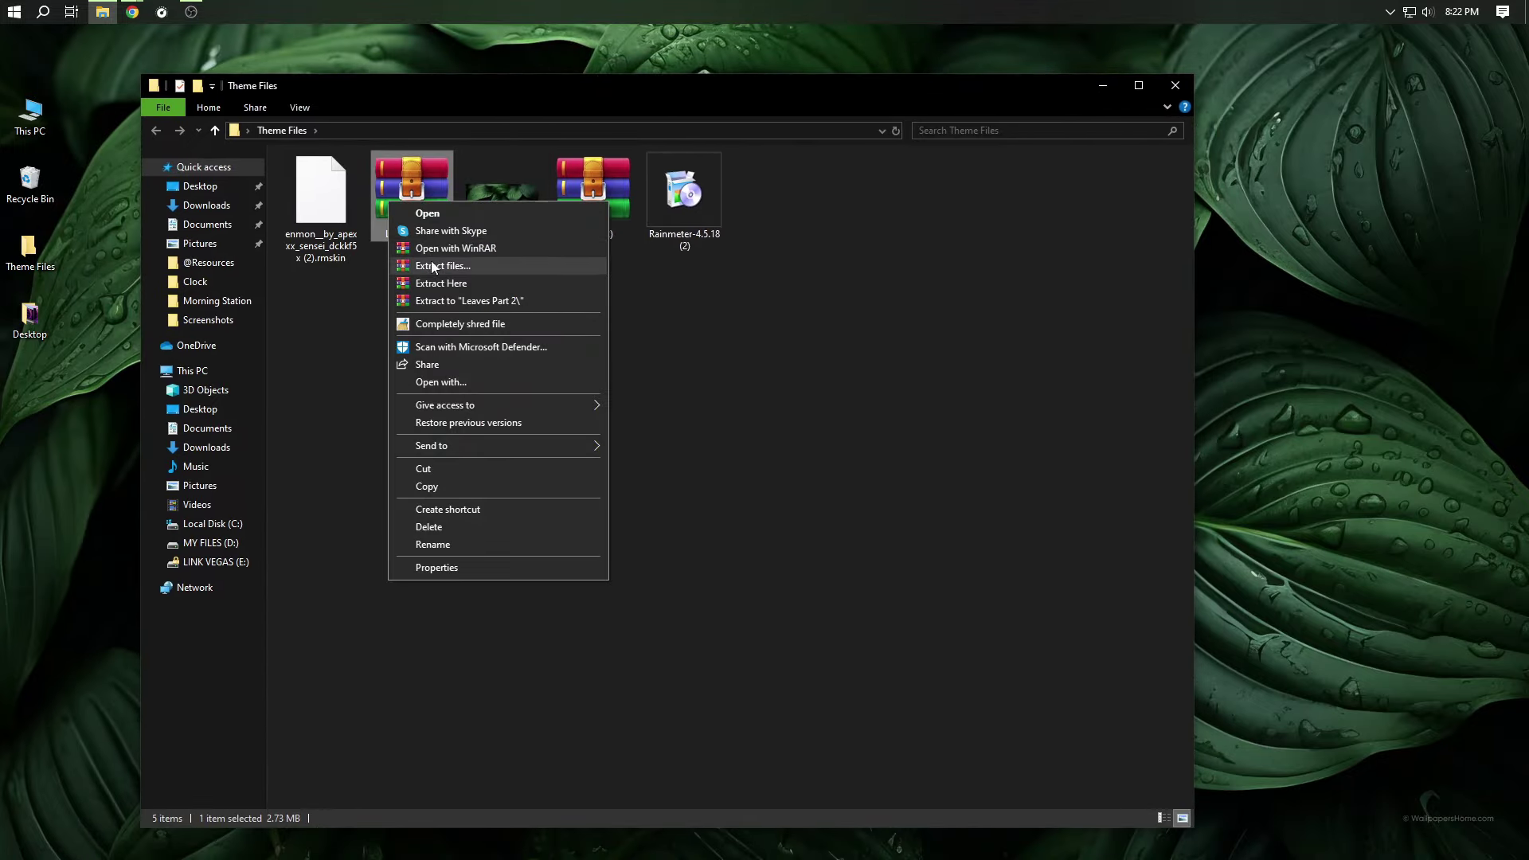
{"action": "left_click", "coordinate": [433, 266]}
{"action": "left_click", "coordinate": [816, 602]}
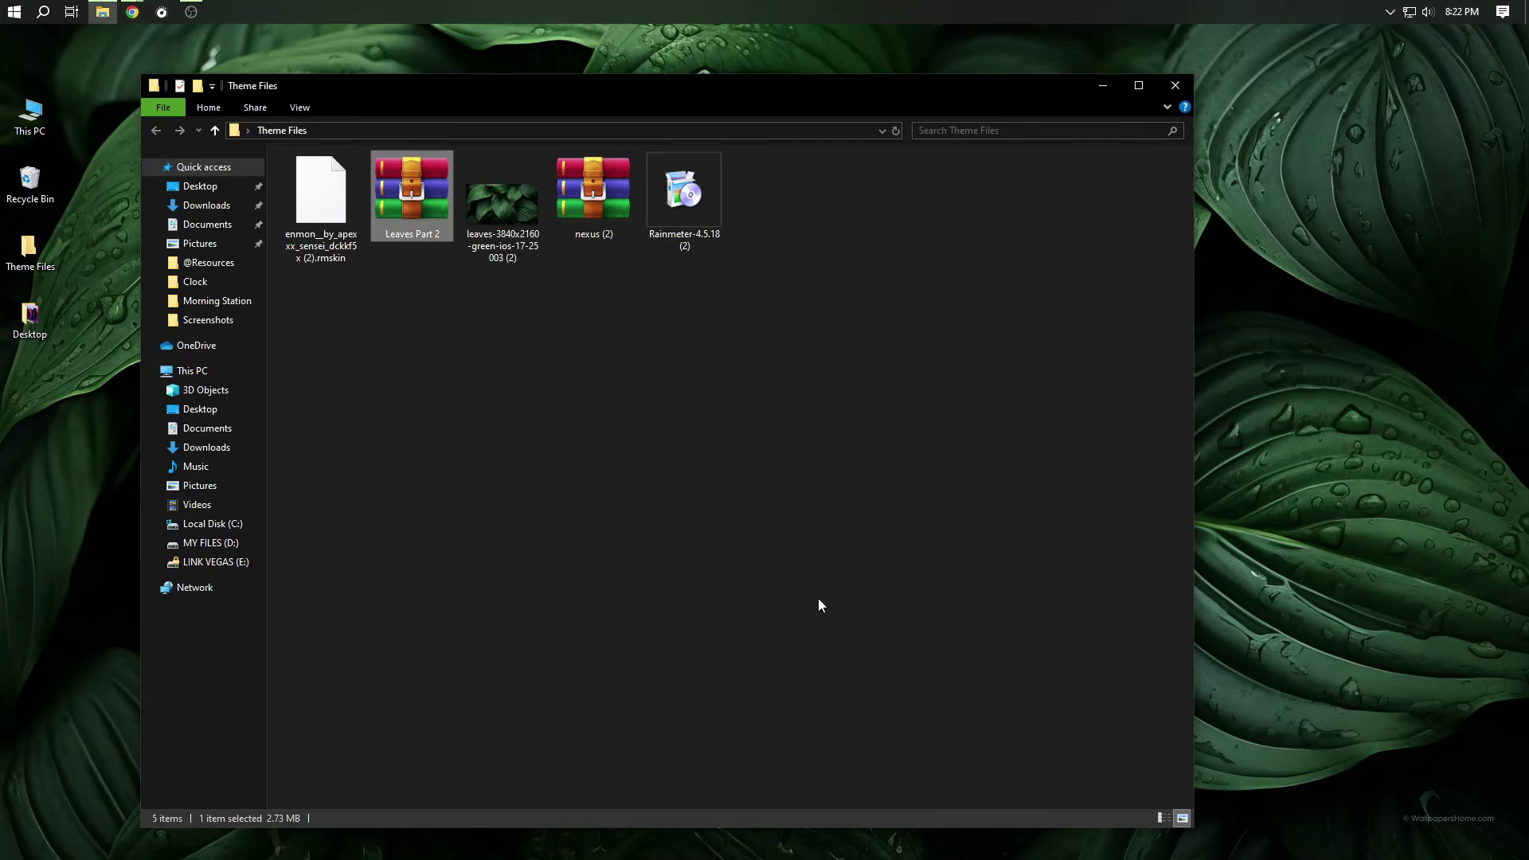
Step: Copy the MAC ICONS folder from the extracted Leaves Part 2 DOCK folder to the root of Local Disk (C:)
{"action": "double_click", "coordinate": [793, 229]}
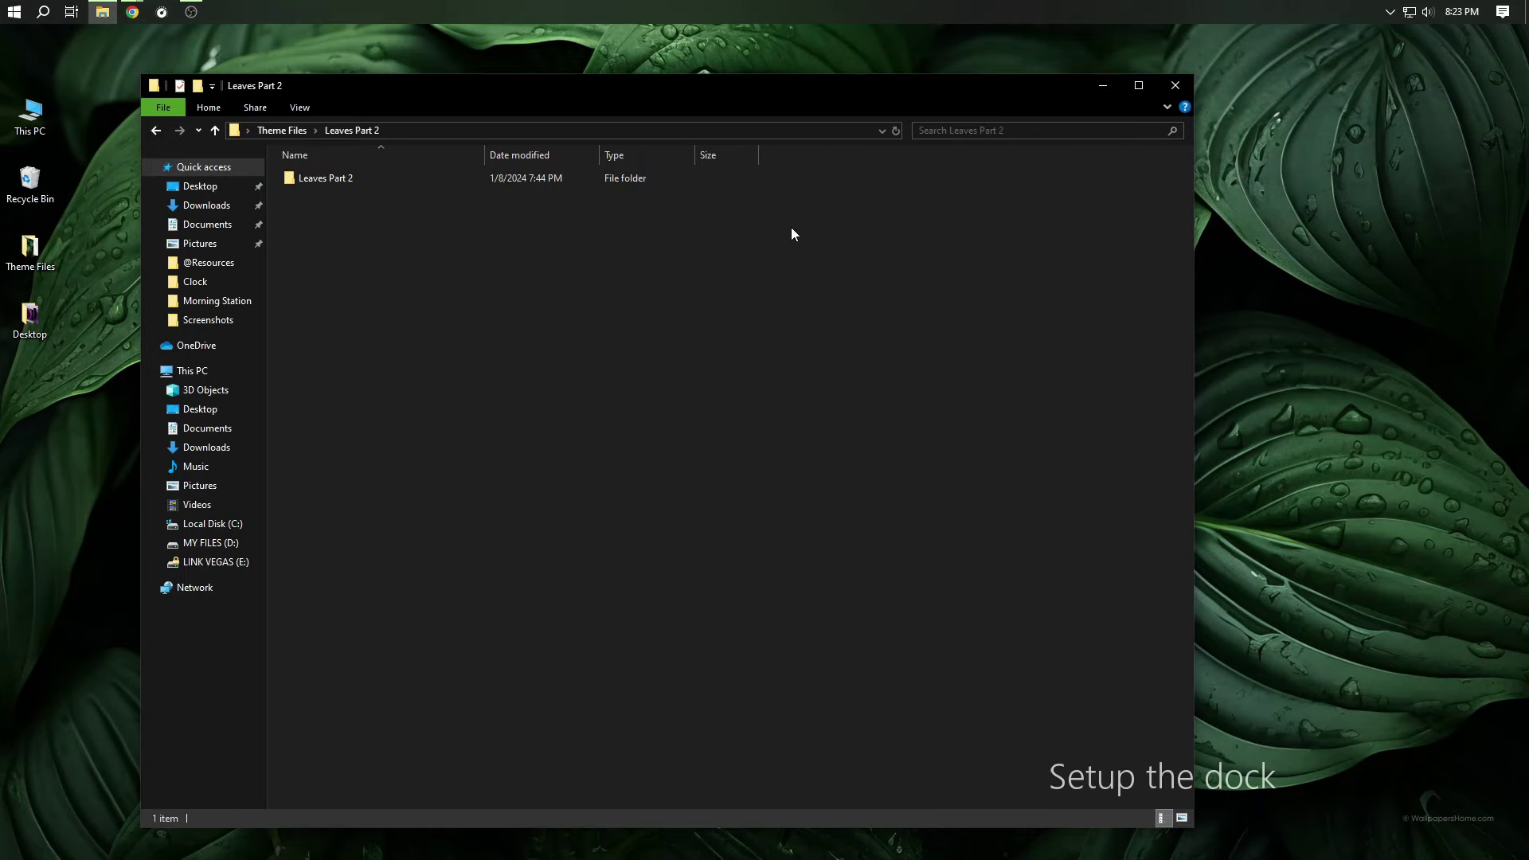
{"action": "double_click", "coordinate": [331, 180]}
{"action": "double_click", "coordinate": [328, 180]}
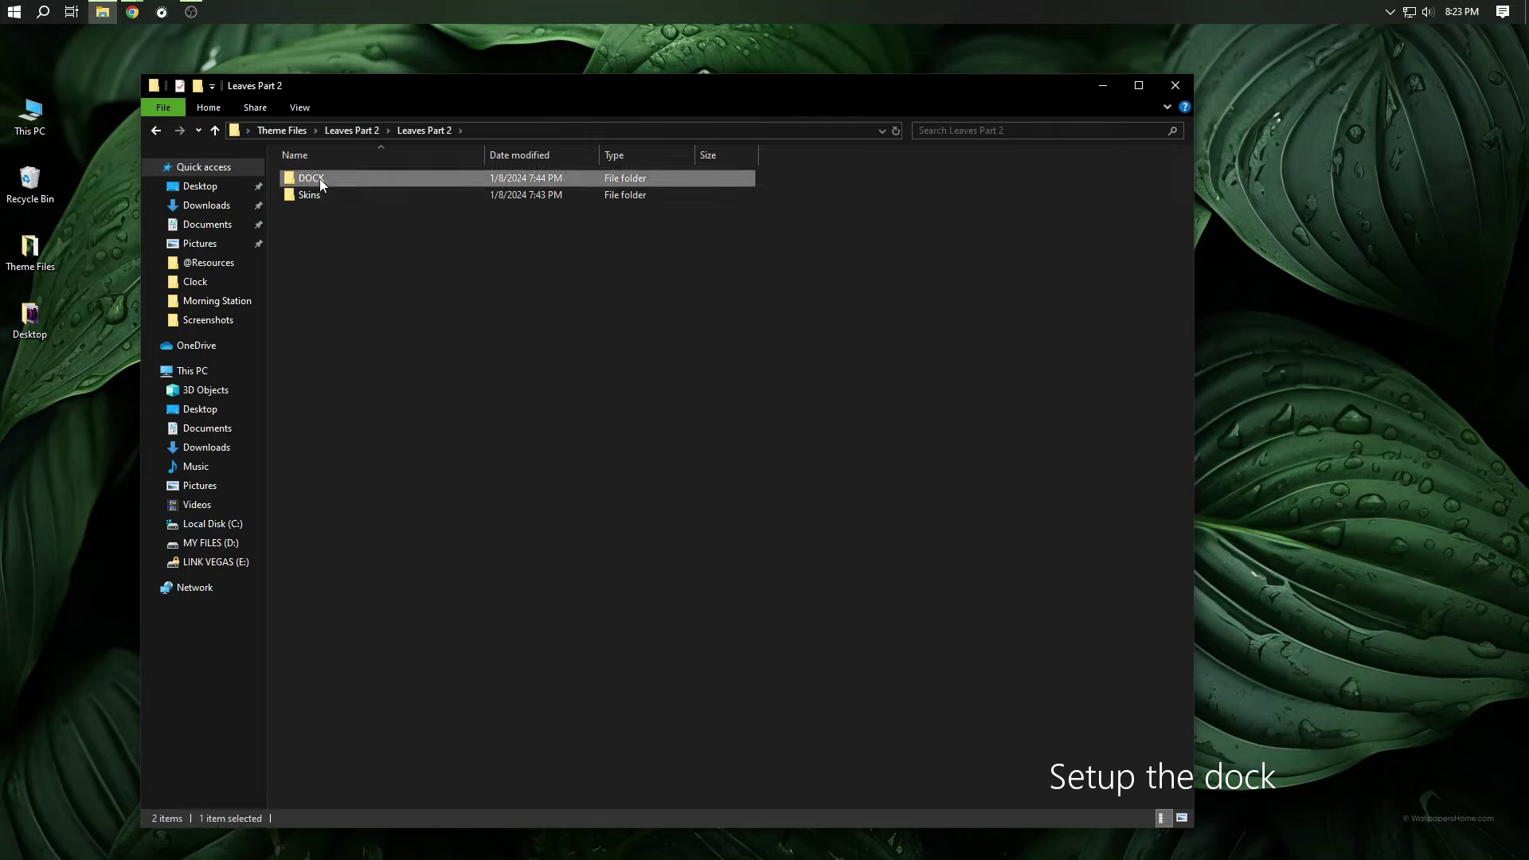
{"action": "right_click", "coordinate": [318, 179]}
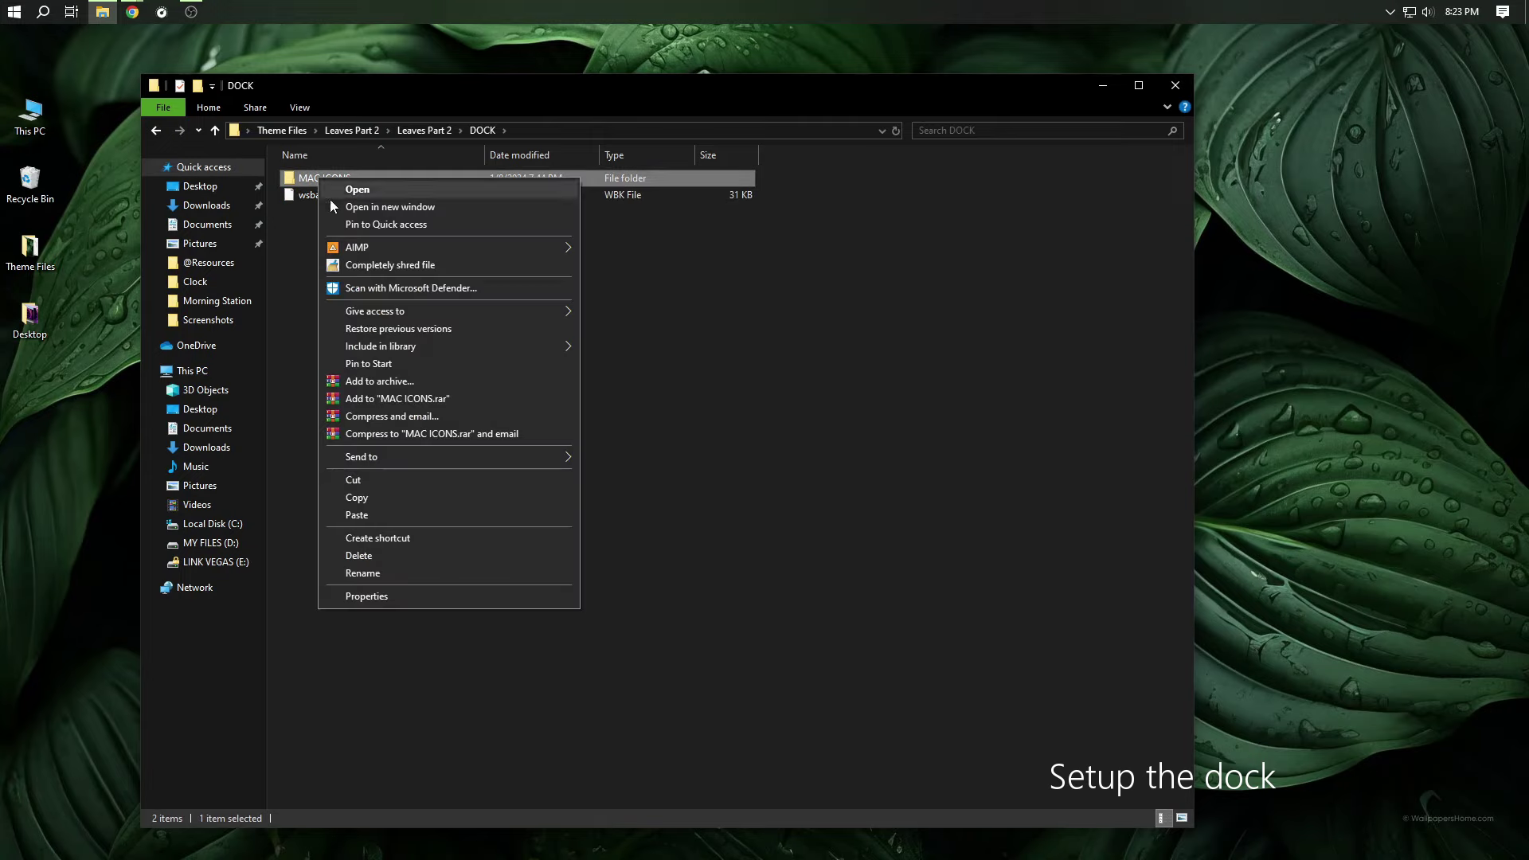
{"action": "left_click", "coordinate": [360, 499]}
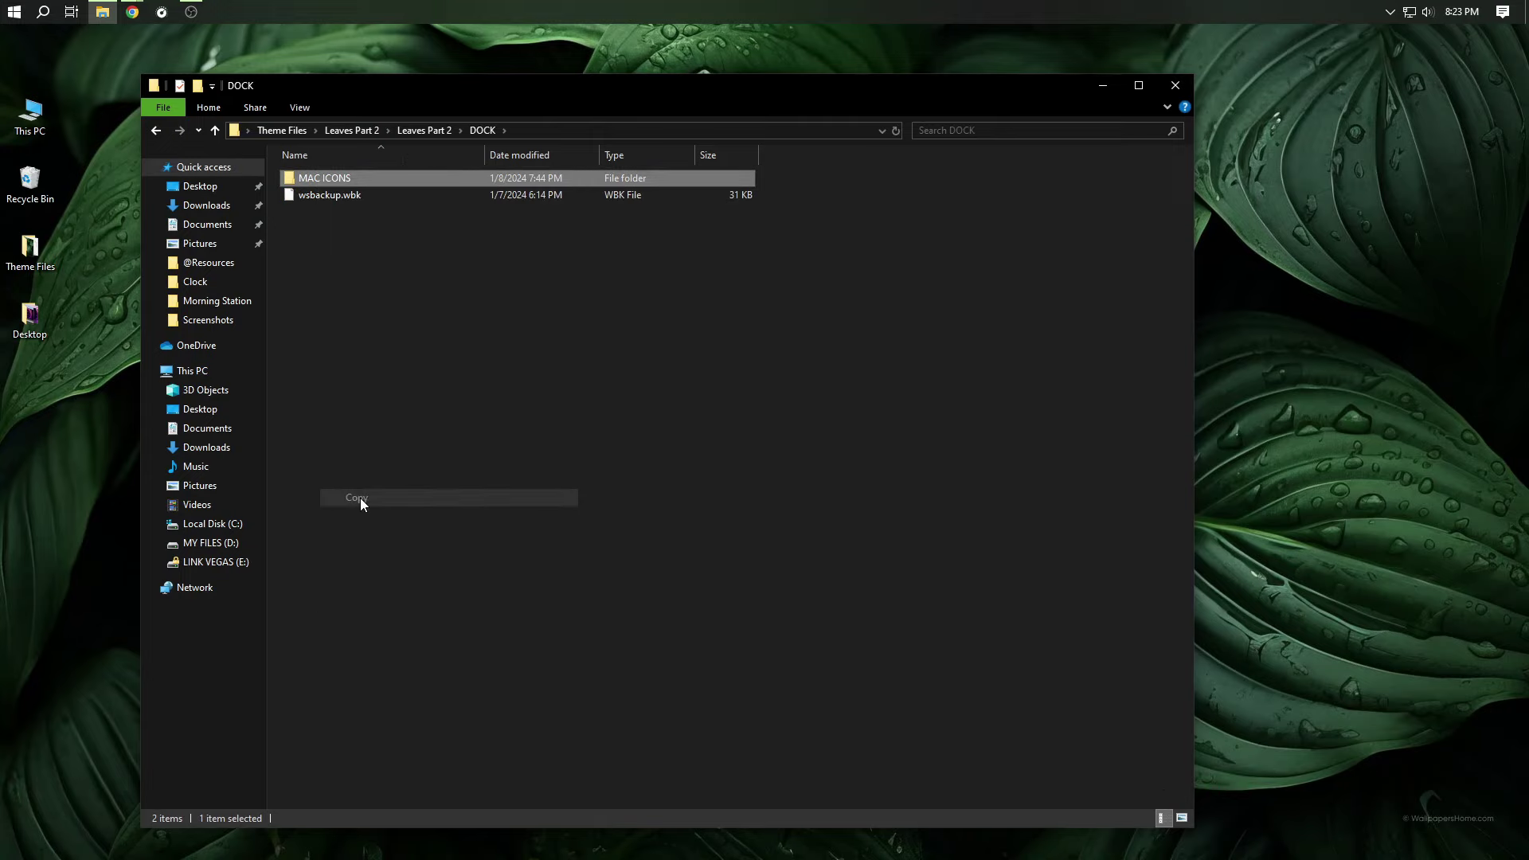
{"action": "left_click", "coordinate": [212, 526]}
{"action": "right_click", "coordinate": [553, 440]}
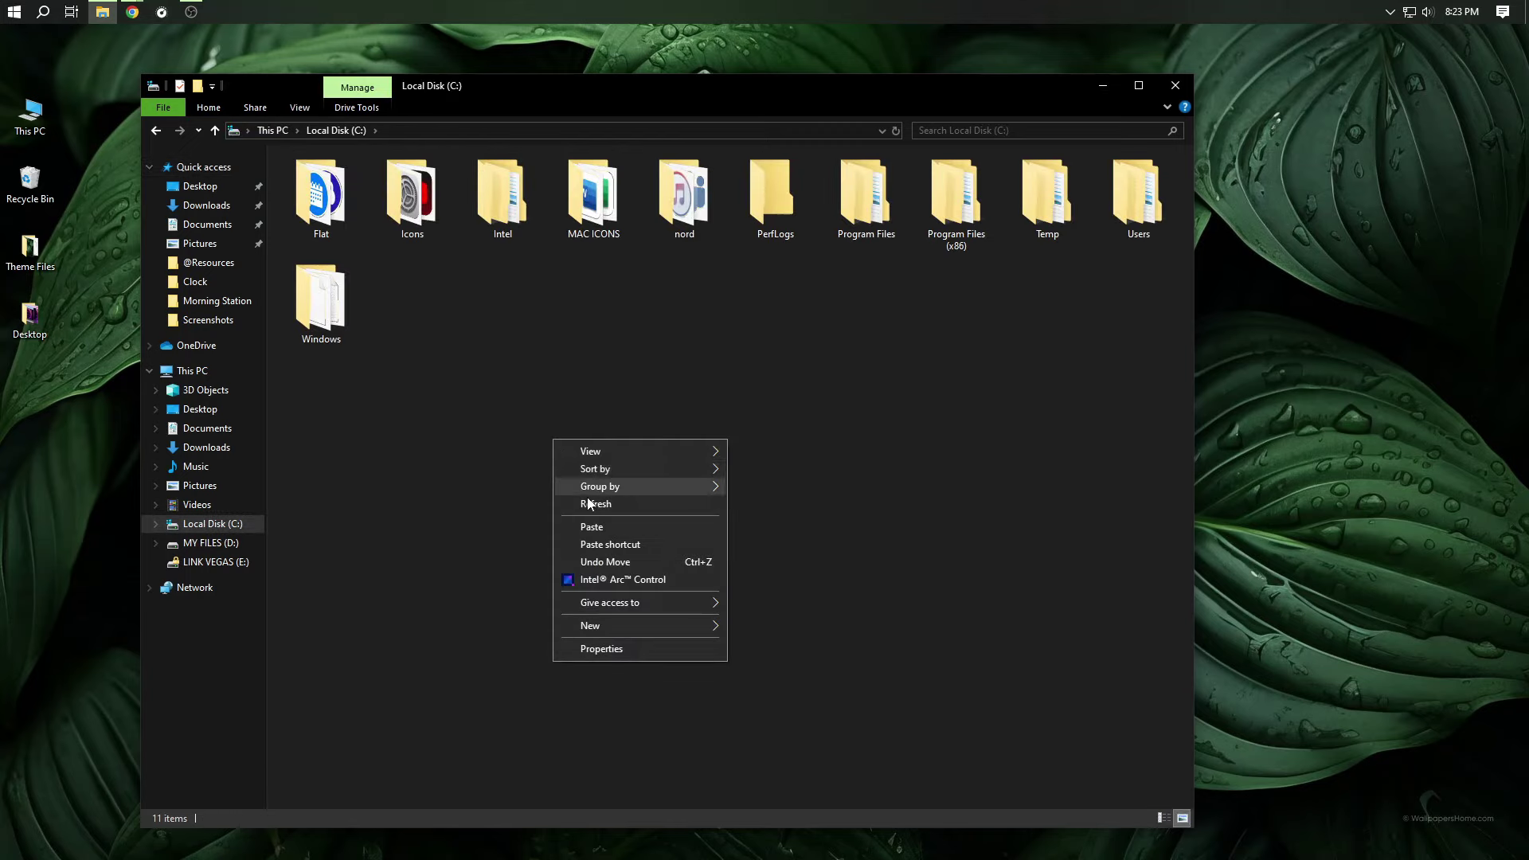
{"action": "left_click", "coordinate": [583, 527]}
{"action": "left_click", "coordinate": [685, 323]}
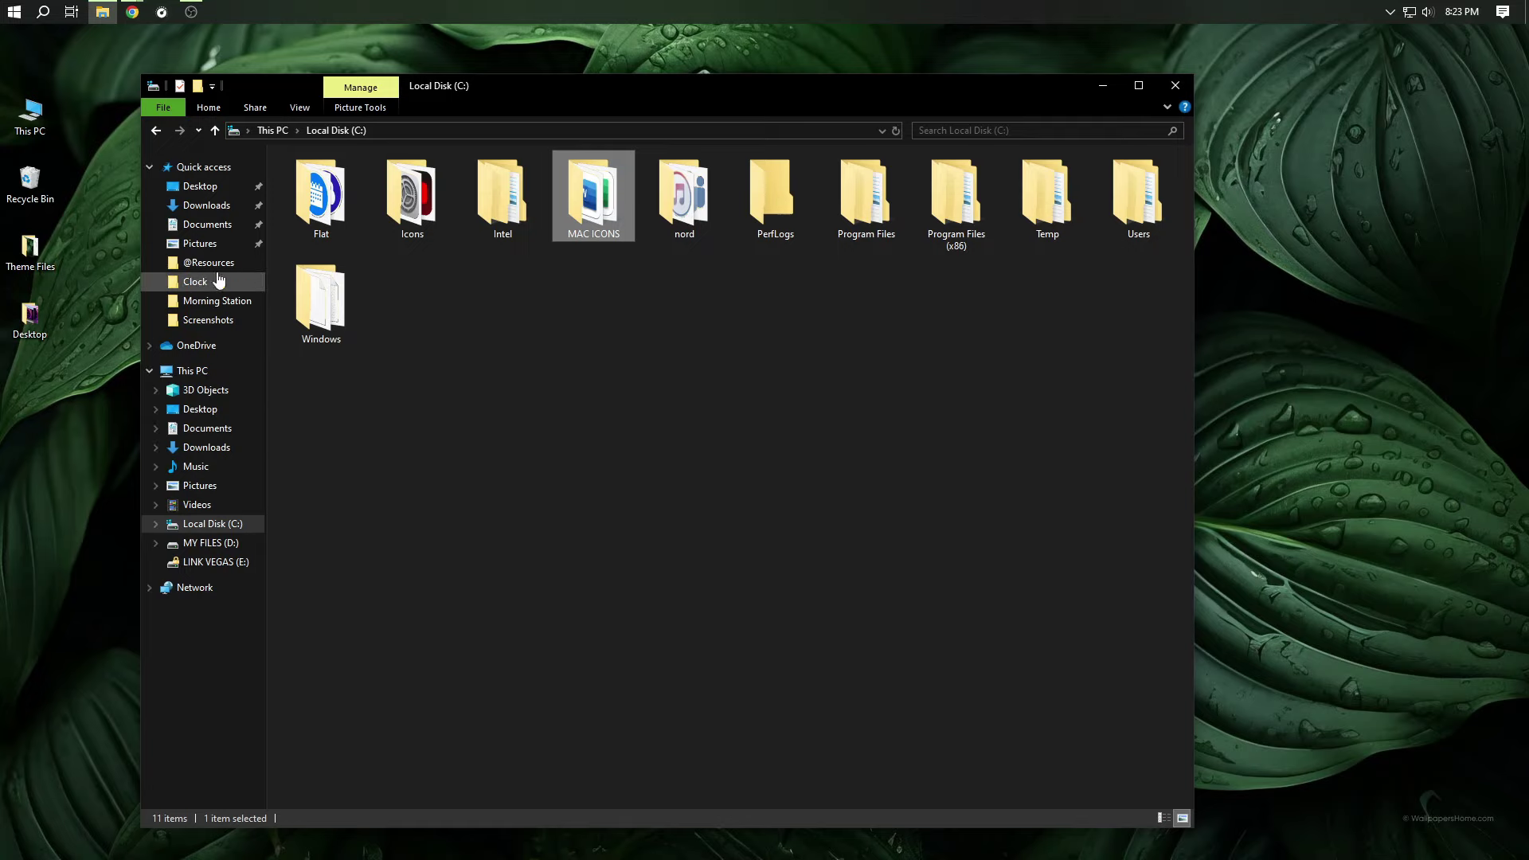
Step: Install Nexus from the nexus (2) archive in Theme Files, accepting the license agreement and launching it on completion
{"action": "left_click", "coordinate": [199, 188]}
{"action": "double_click", "coordinate": [387, 212]}
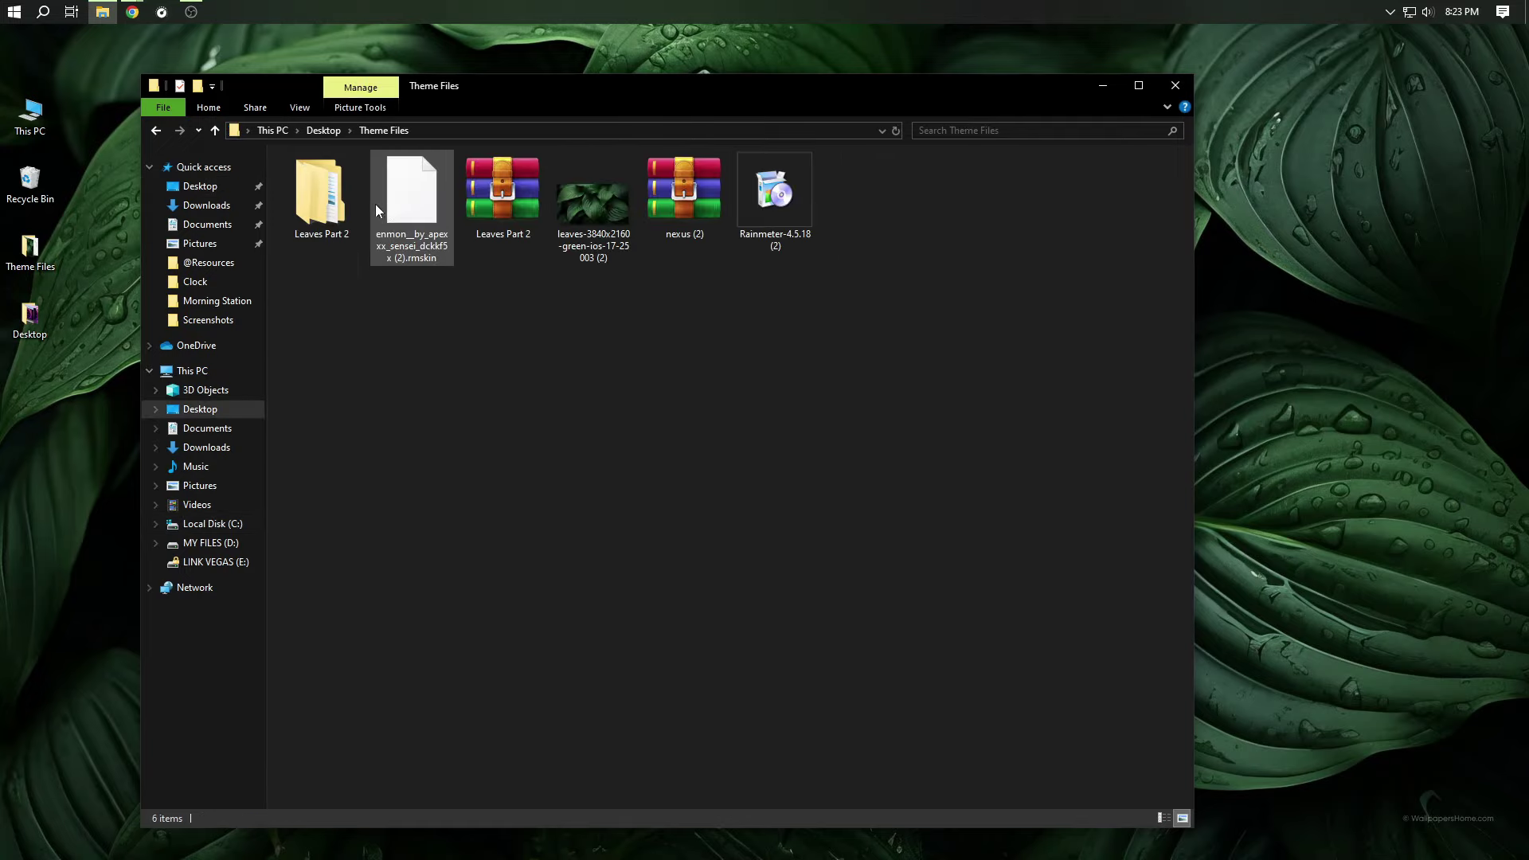
{"action": "double_click", "coordinate": [699, 196]}
{"action": "double_click", "coordinate": [265, 418]}
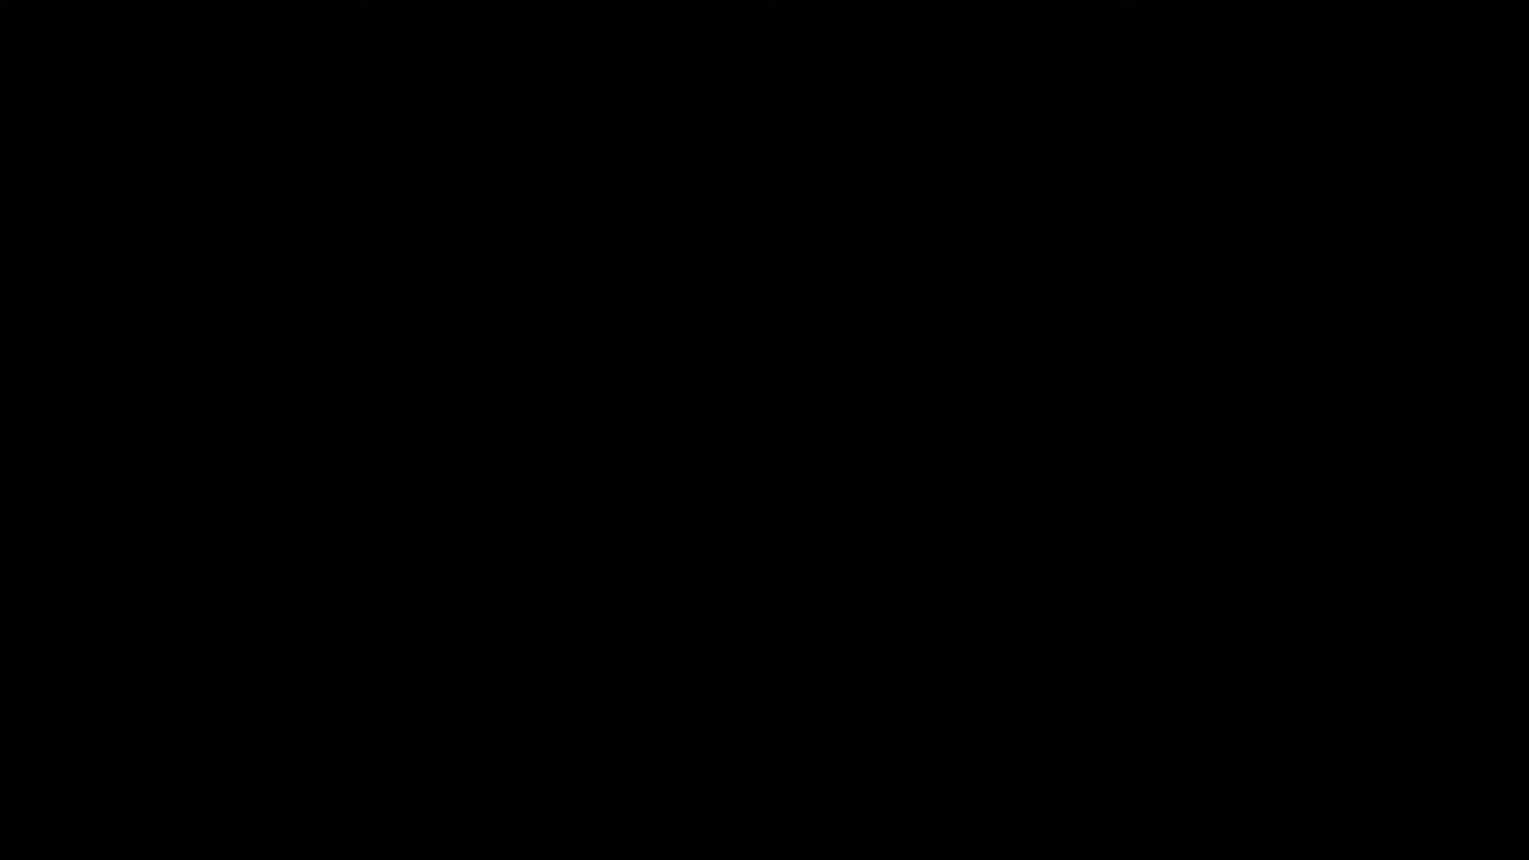
{"action": "left_click", "coordinate": [660, 522]}
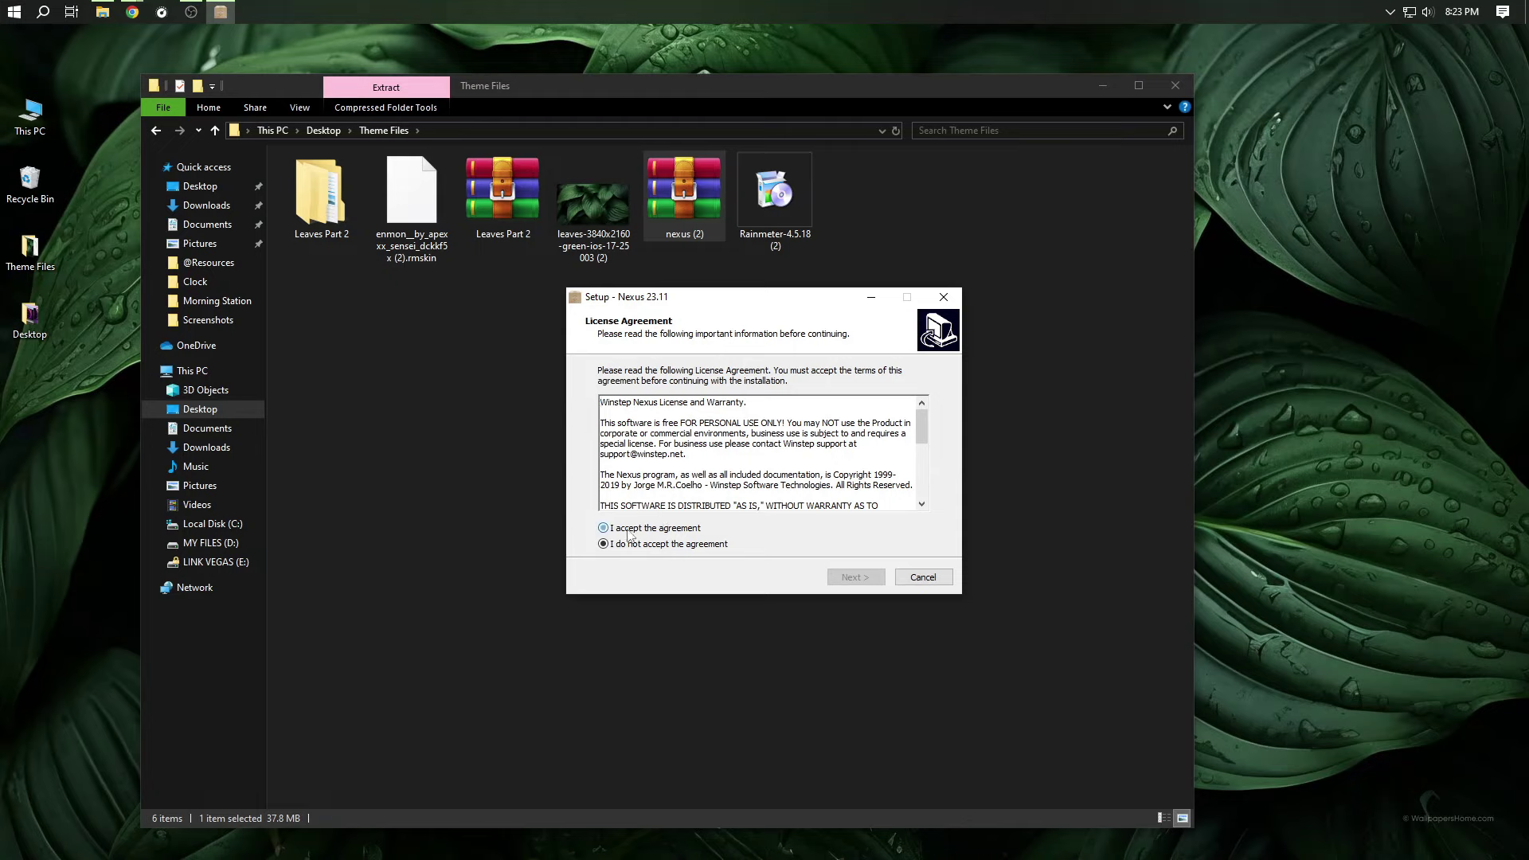
{"action": "left_click", "coordinate": [847, 577]}
{"action": "left_click", "coordinate": [848, 576]}
{"action": "left_click", "coordinate": [846, 578]}
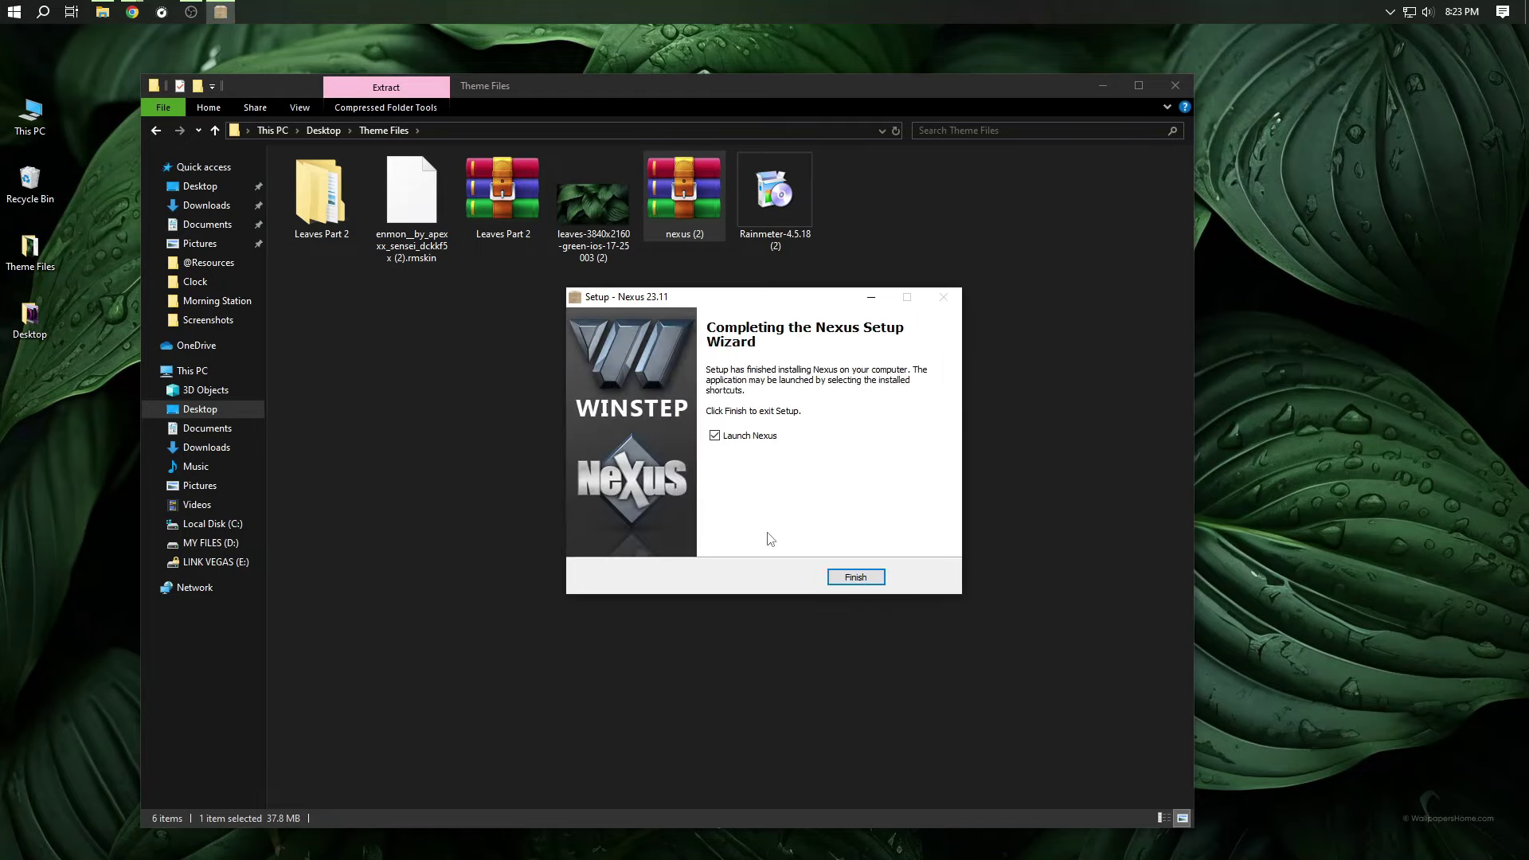
{"action": "left_click", "coordinate": [855, 575]}
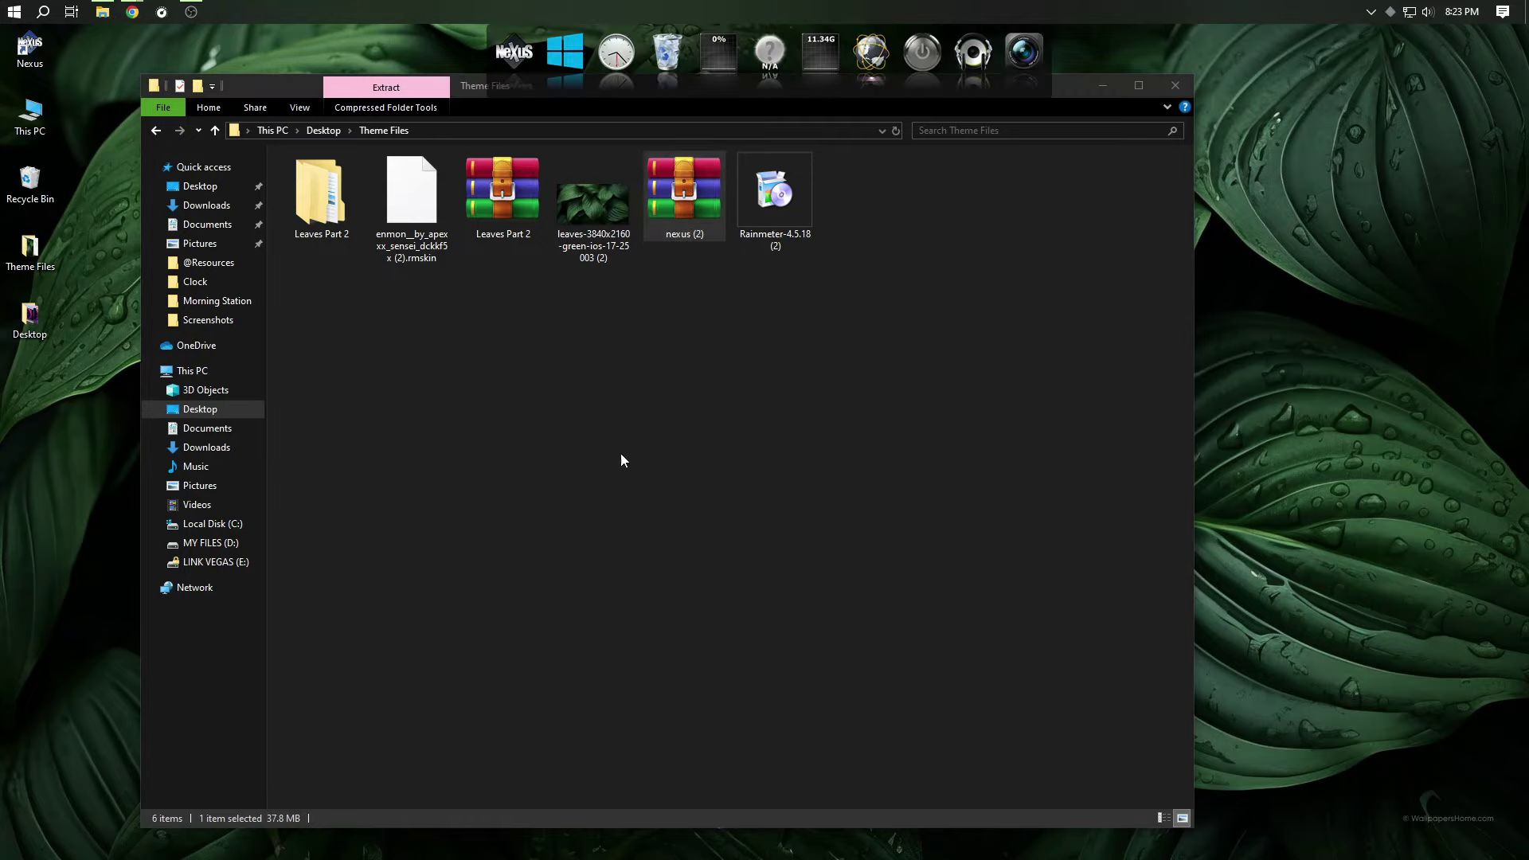
Step: Restore the Nexus dock configuration from wsbackup.wbk in the Leaves Part 2 DOCK folder and close the preferences
{"action": "left_click", "coordinate": [514, 79]}
{"action": "left_click", "coordinate": [951, 277]}
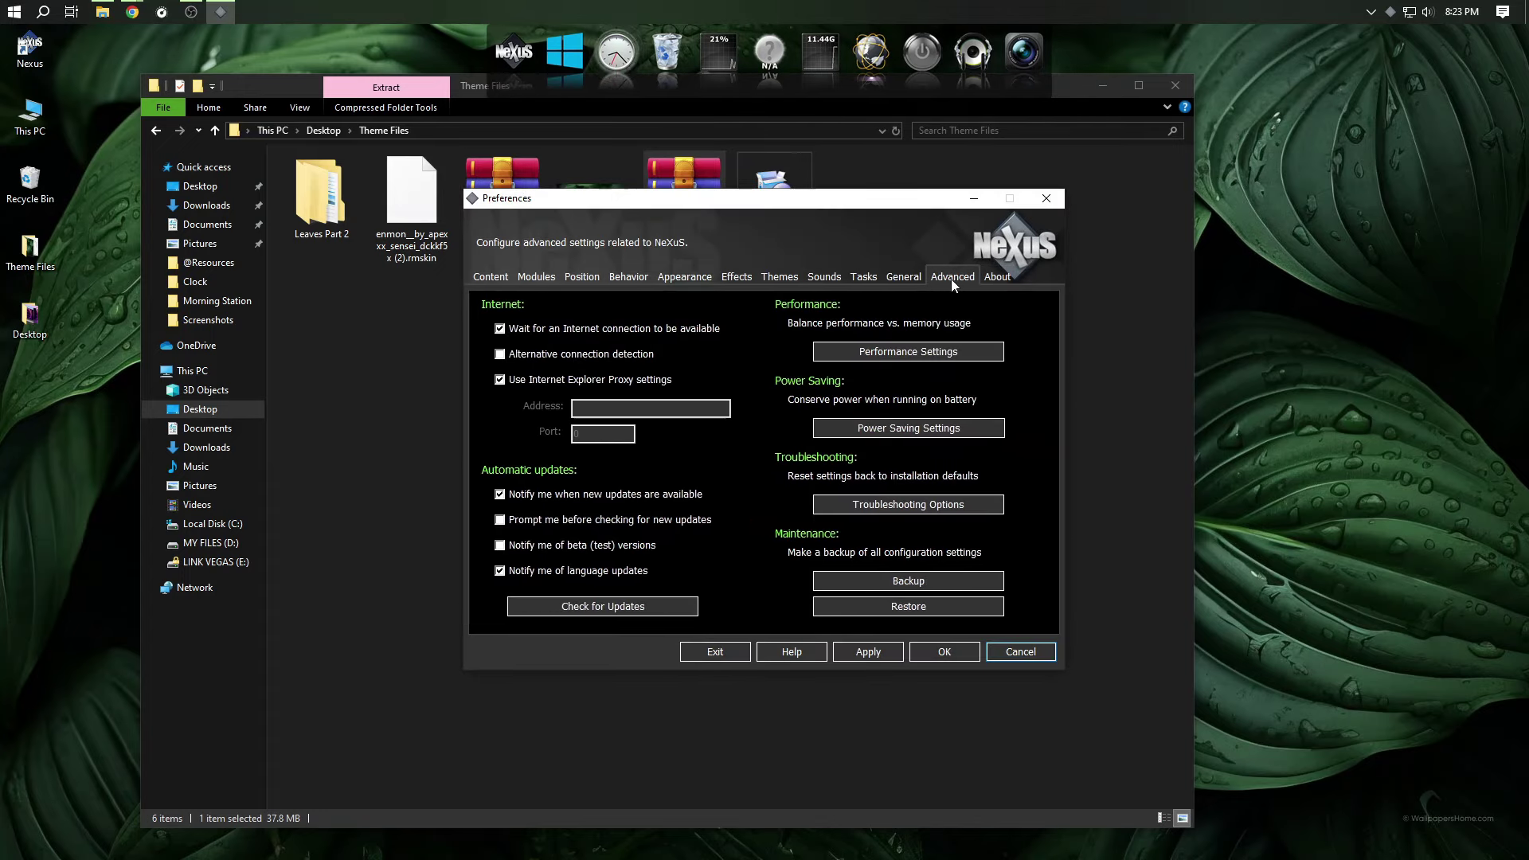
{"action": "left_click", "coordinate": [956, 579]}
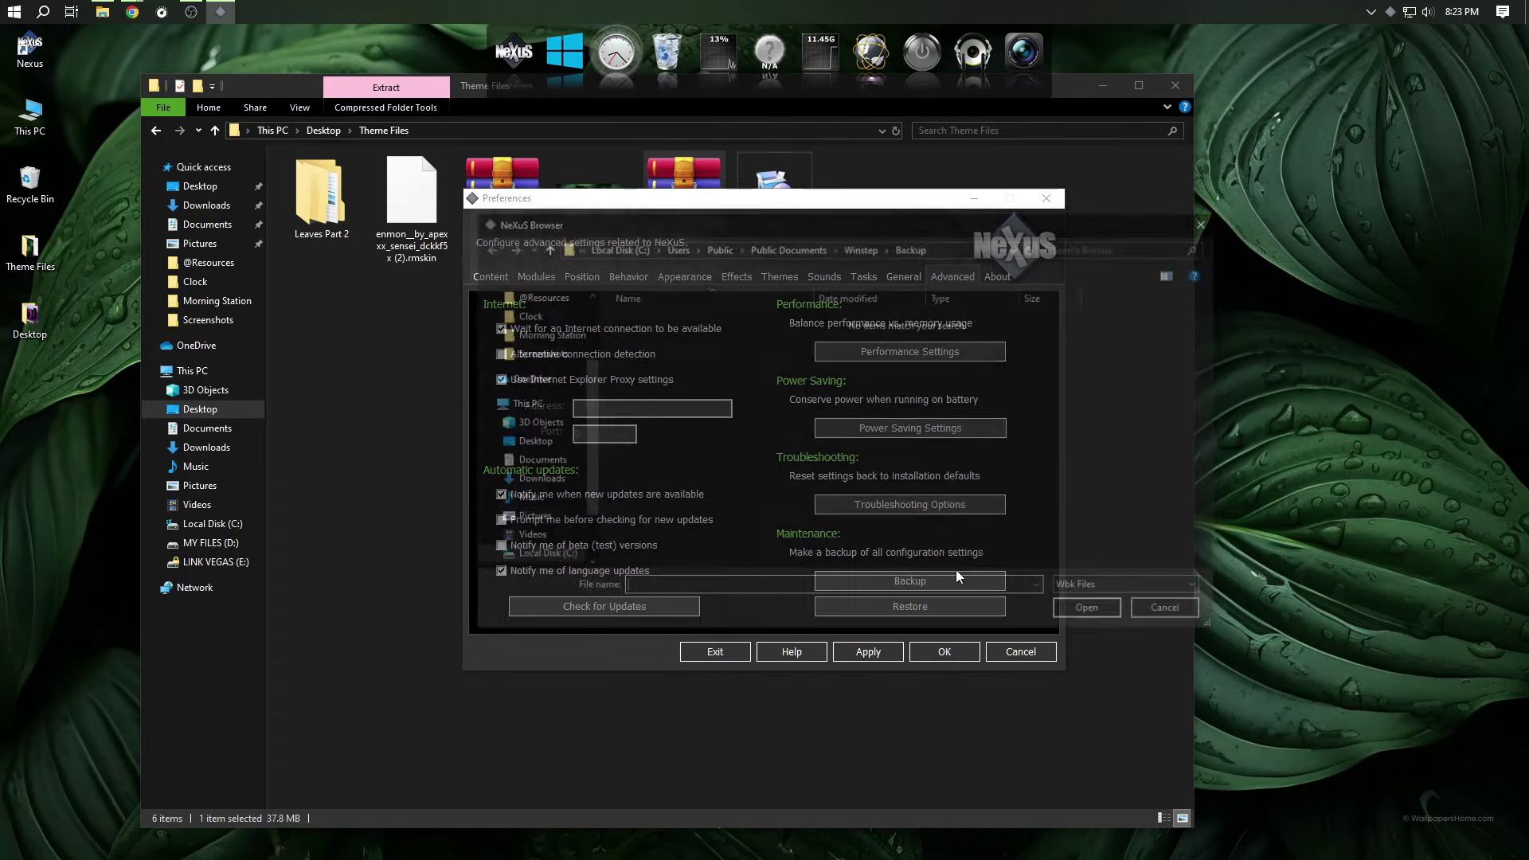
{"action": "left_click", "coordinate": [529, 441]}
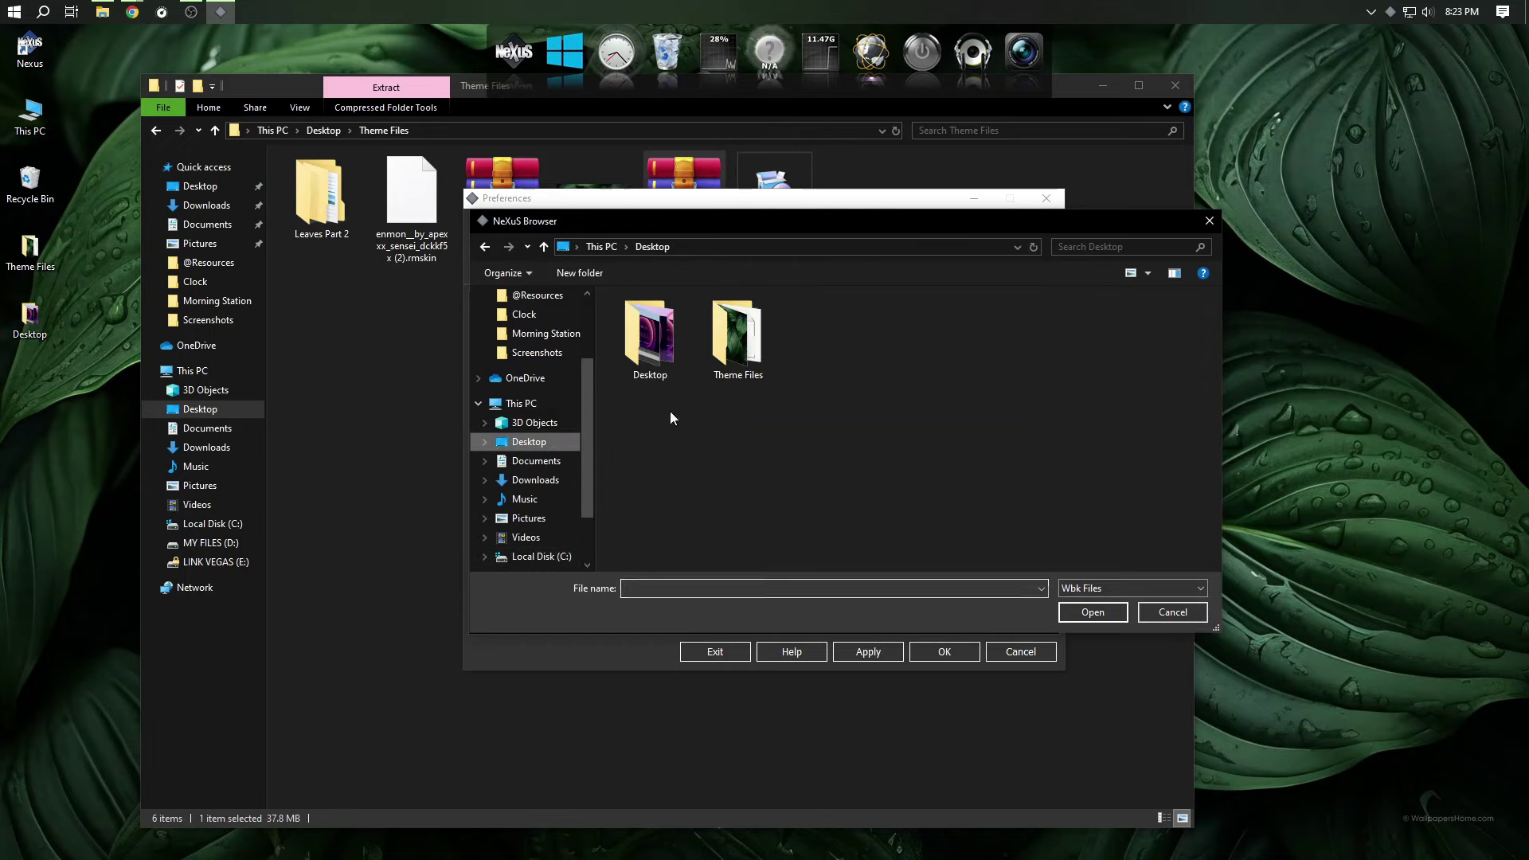
{"action": "double_click", "coordinate": [734, 341]}
{"action": "double_click", "coordinate": [654, 326]}
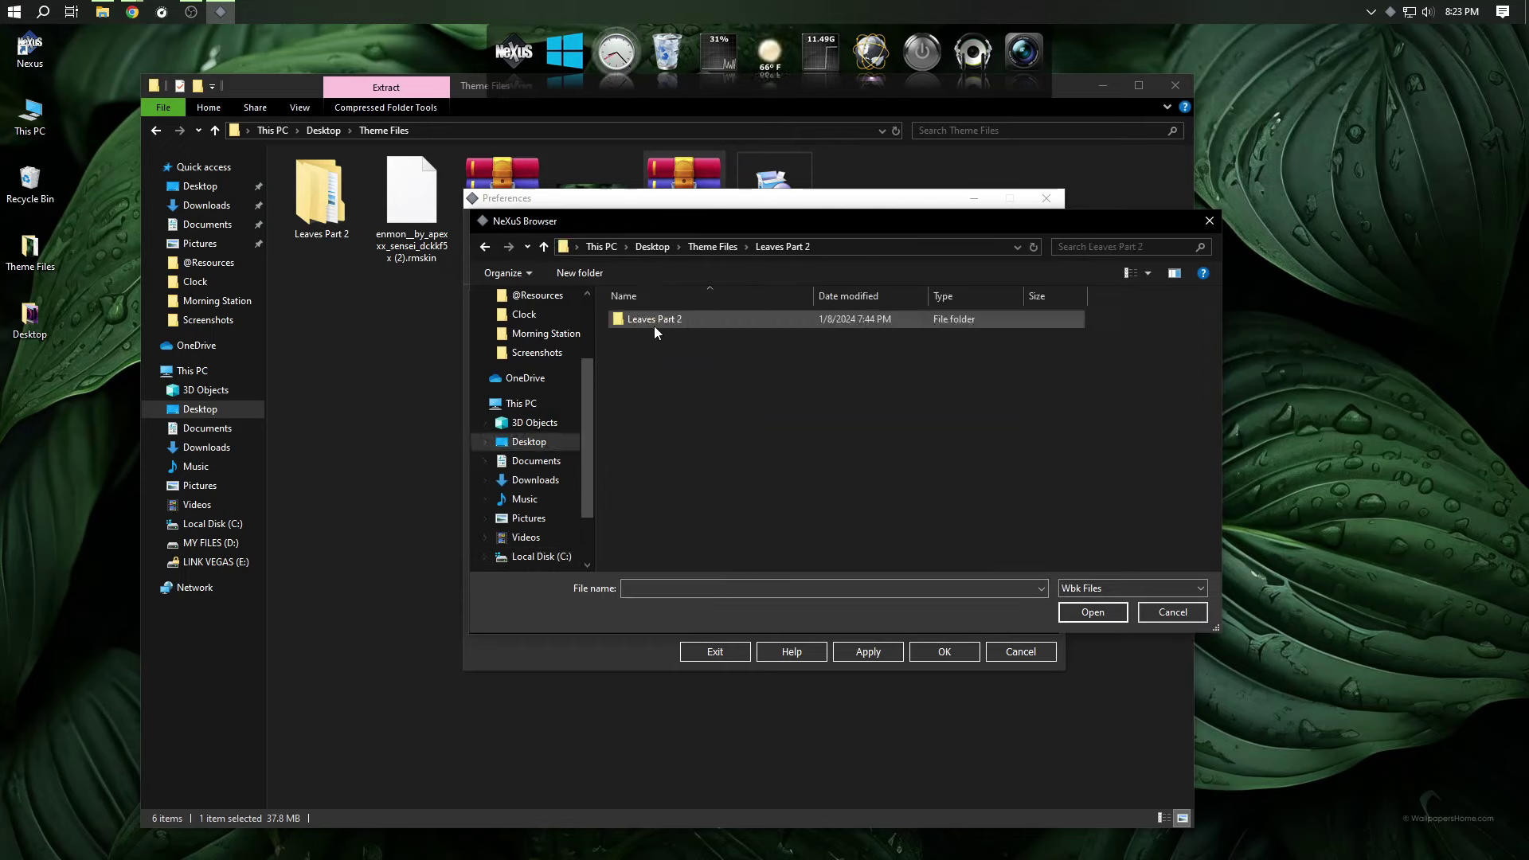
{"action": "double_click", "coordinate": [653, 323]}
{"action": "double_click", "coordinate": [659, 322]}
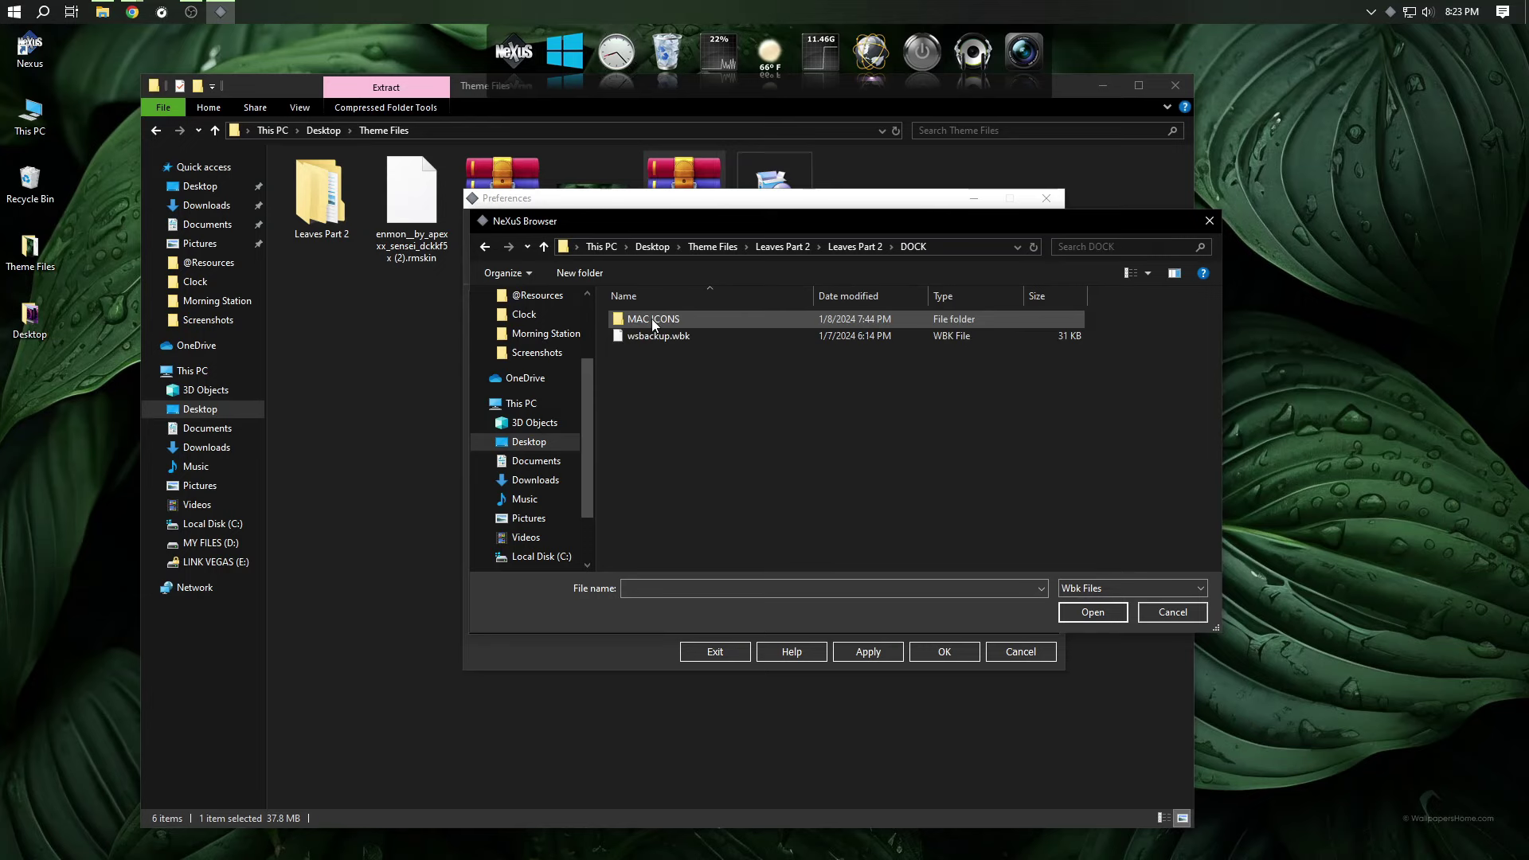
{"action": "double_click", "coordinate": [680, 336]}
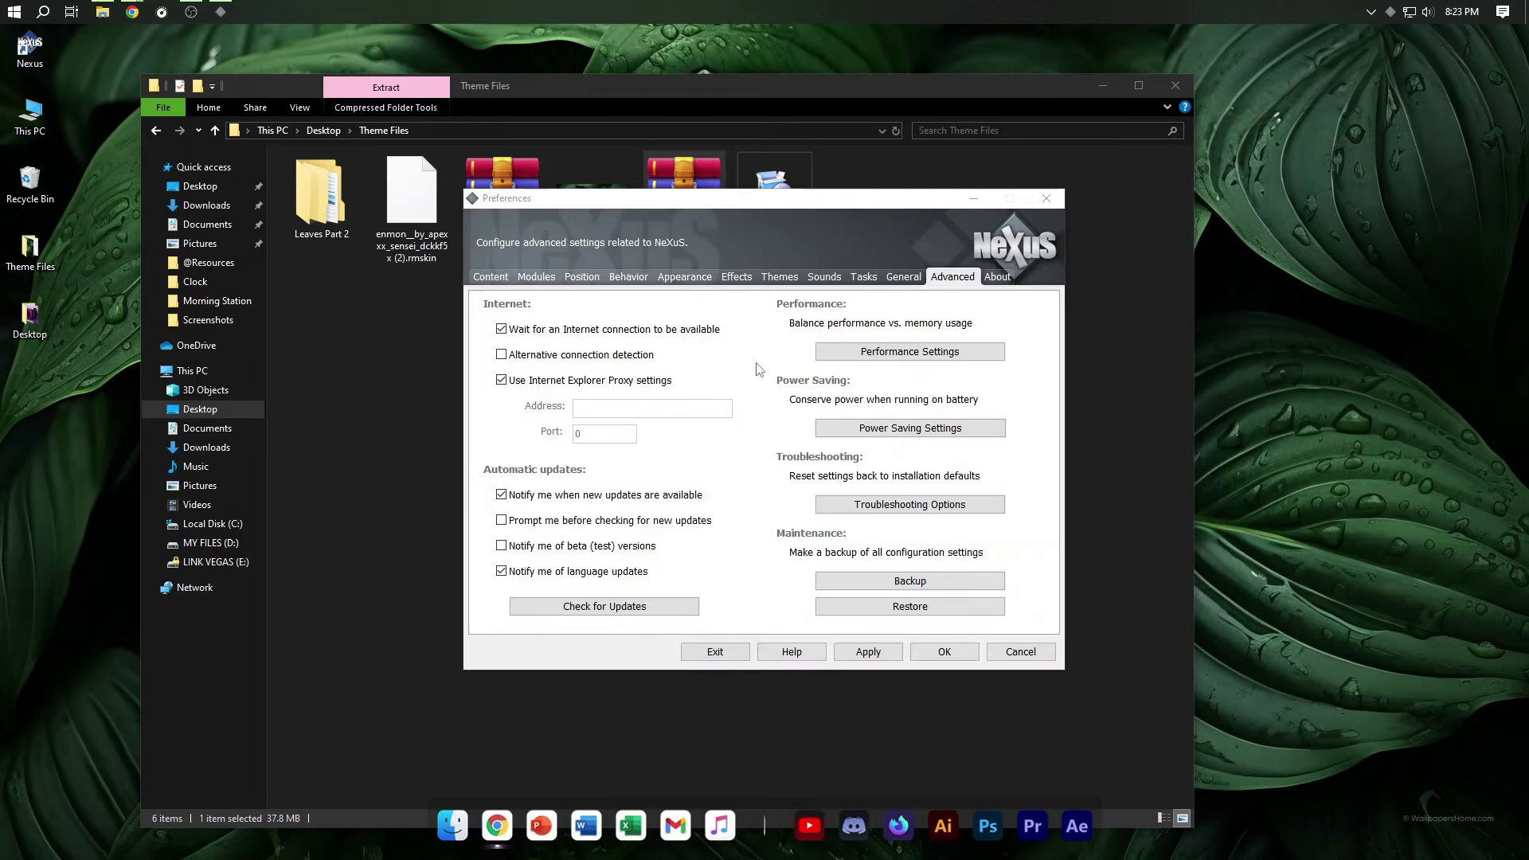
{"action": "left_click", "coordinate": [945, 653]}
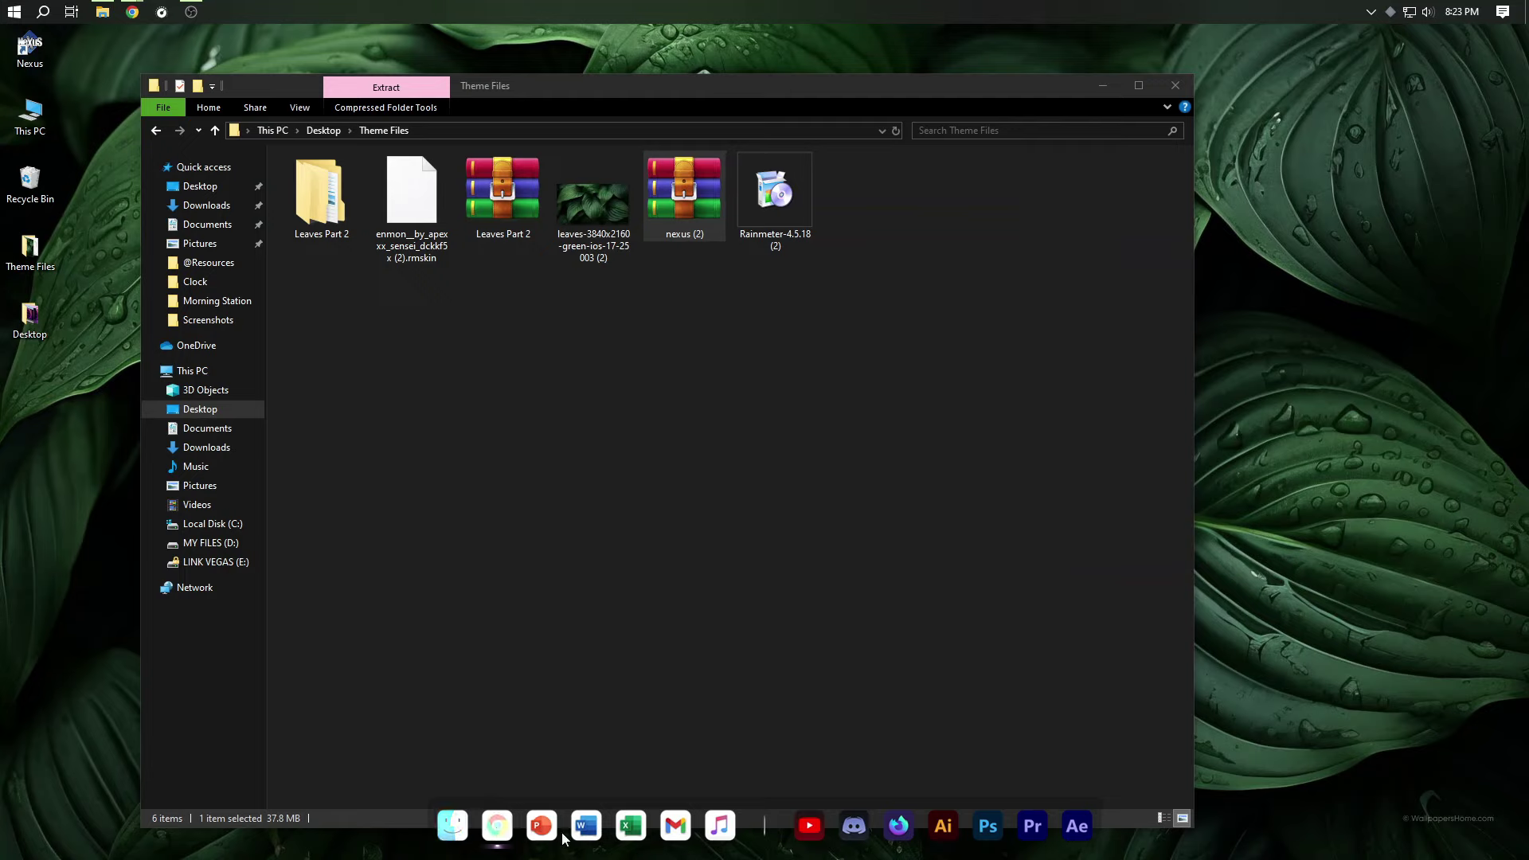
{"action": "left_click", "coordinate": [939, 583]}
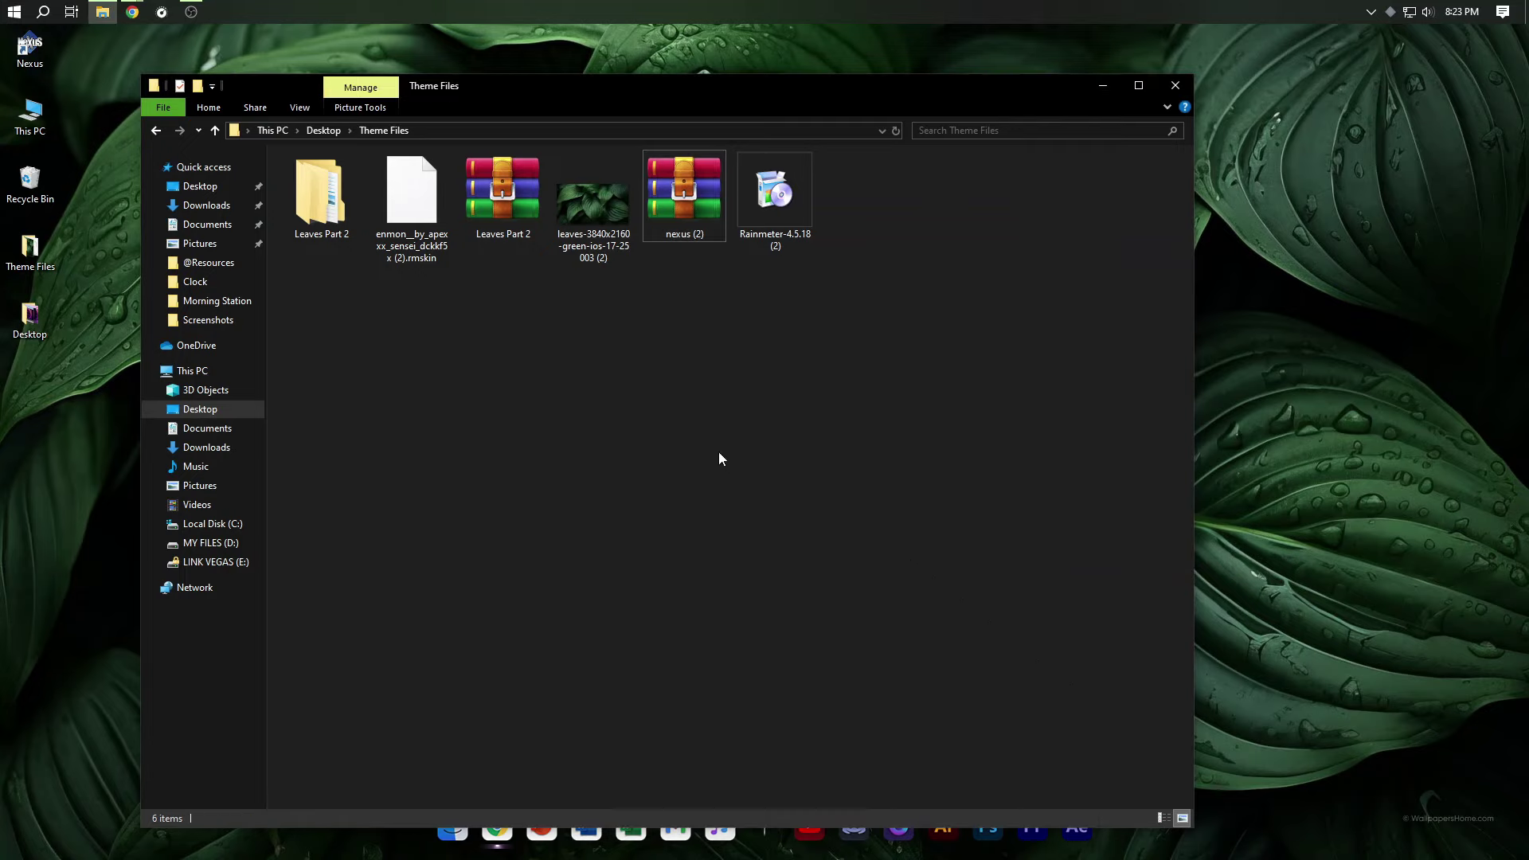
{"action": "double_click", "coordinate": [312, 213]}
{"action": "left_click", "coordinate": [215, 130]}
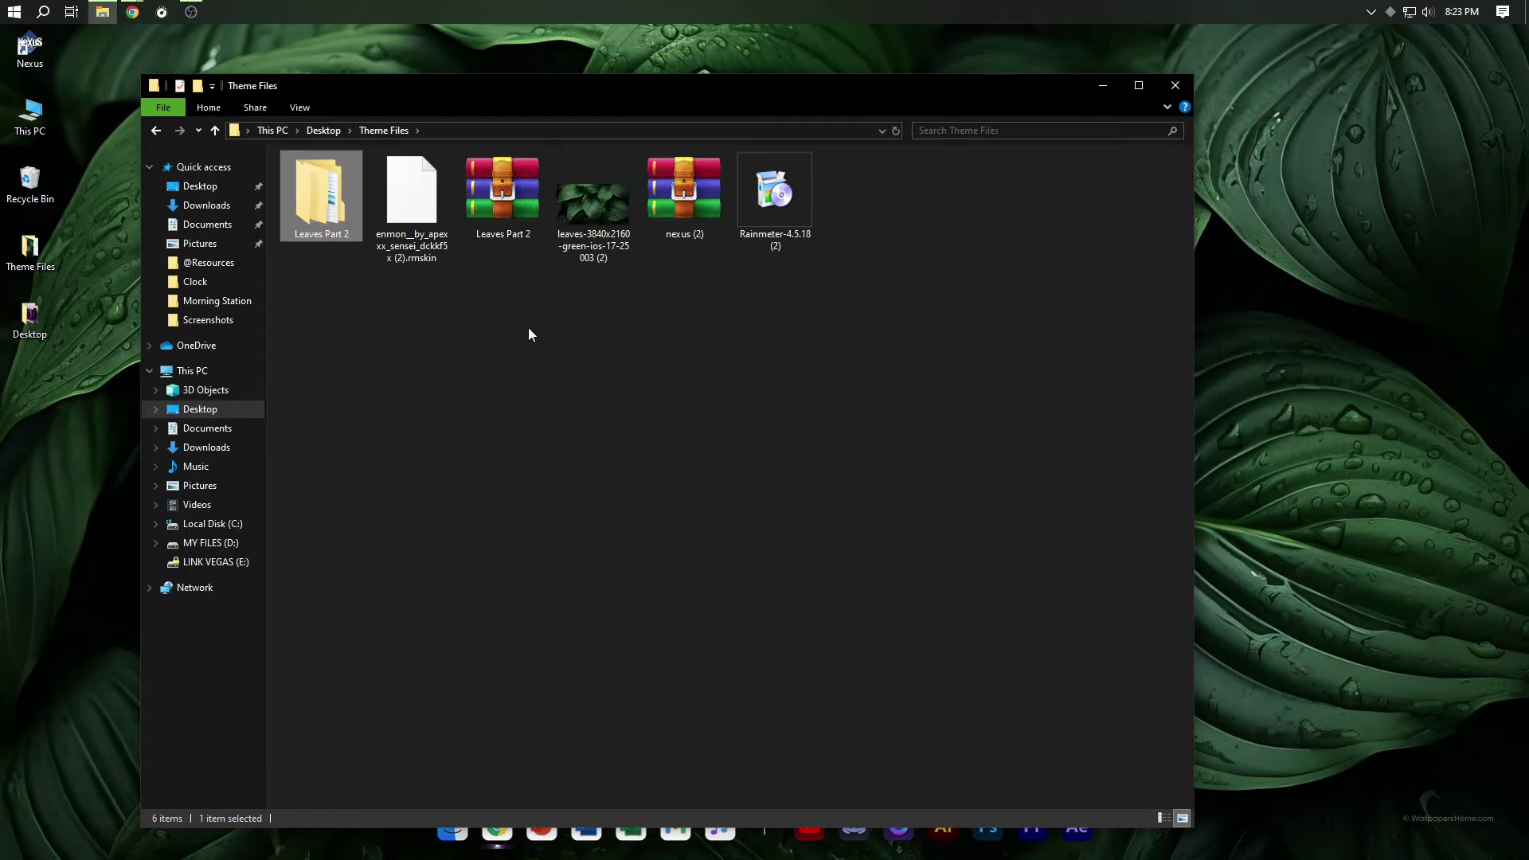
Step: Install Rainmeter from the Rainmeter-4.5.18 (2) setup file using the standard installation
{"action": "left_click", "coordinate": [773, 203]}
{"action": "double_click", "coordinate": [755, 203]}
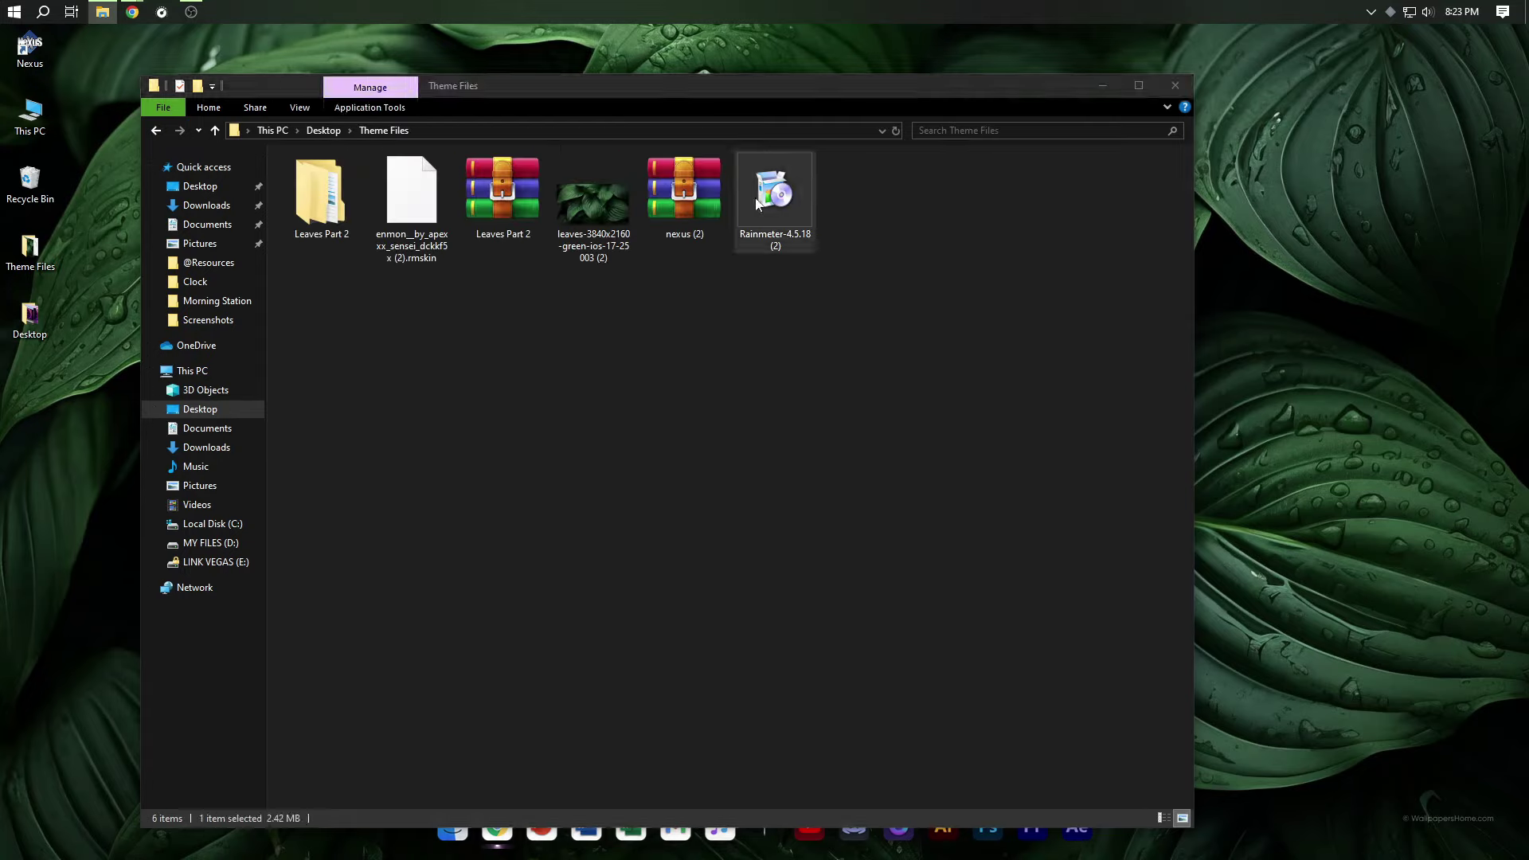
{"action": "left_click", "coordinate": [769, 489]}
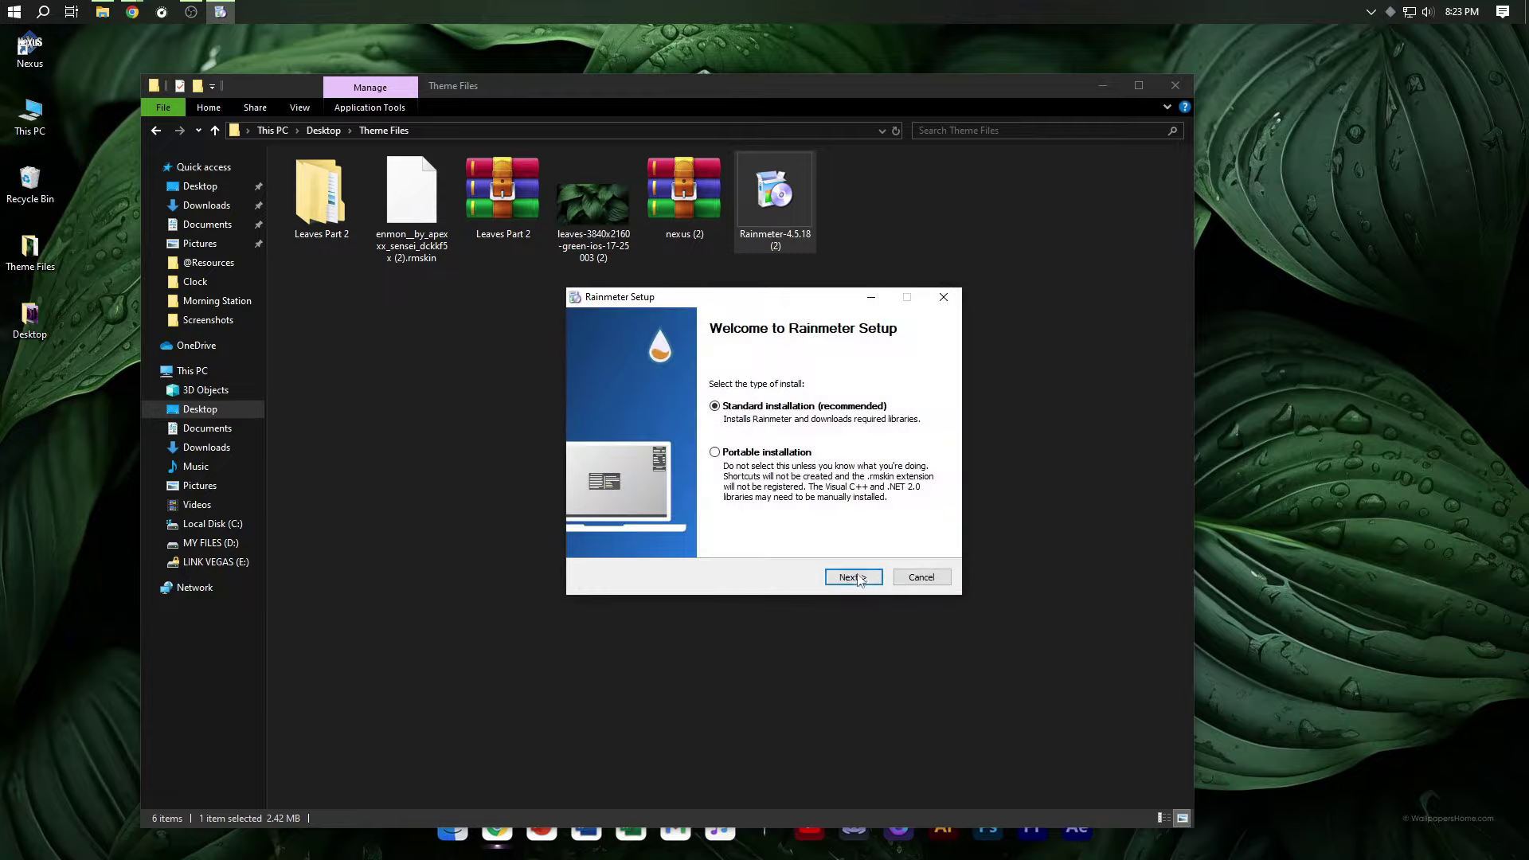
{"action": "left_click", "coordinate": [853, 577]}
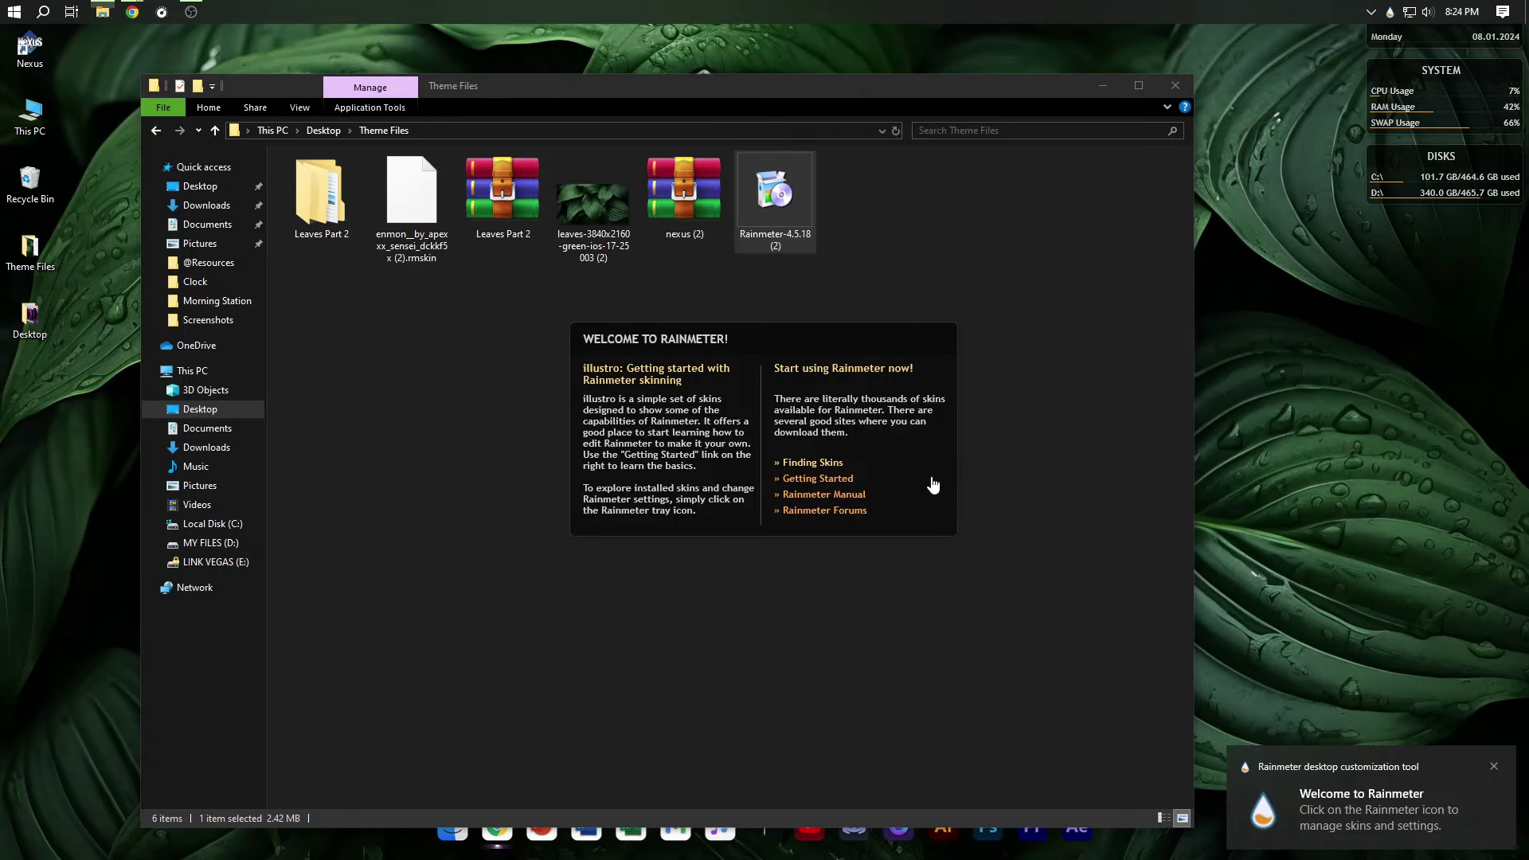
Step: Unload the default illustro skins: the welcome message, Disk, System and Clock
{"action": "right_click", "coordinate": [932, 482]}
{"action": "left_click", "coordinate": [1005, 654]}
{"action": "right_click", "coordinate": [1429, 195]}
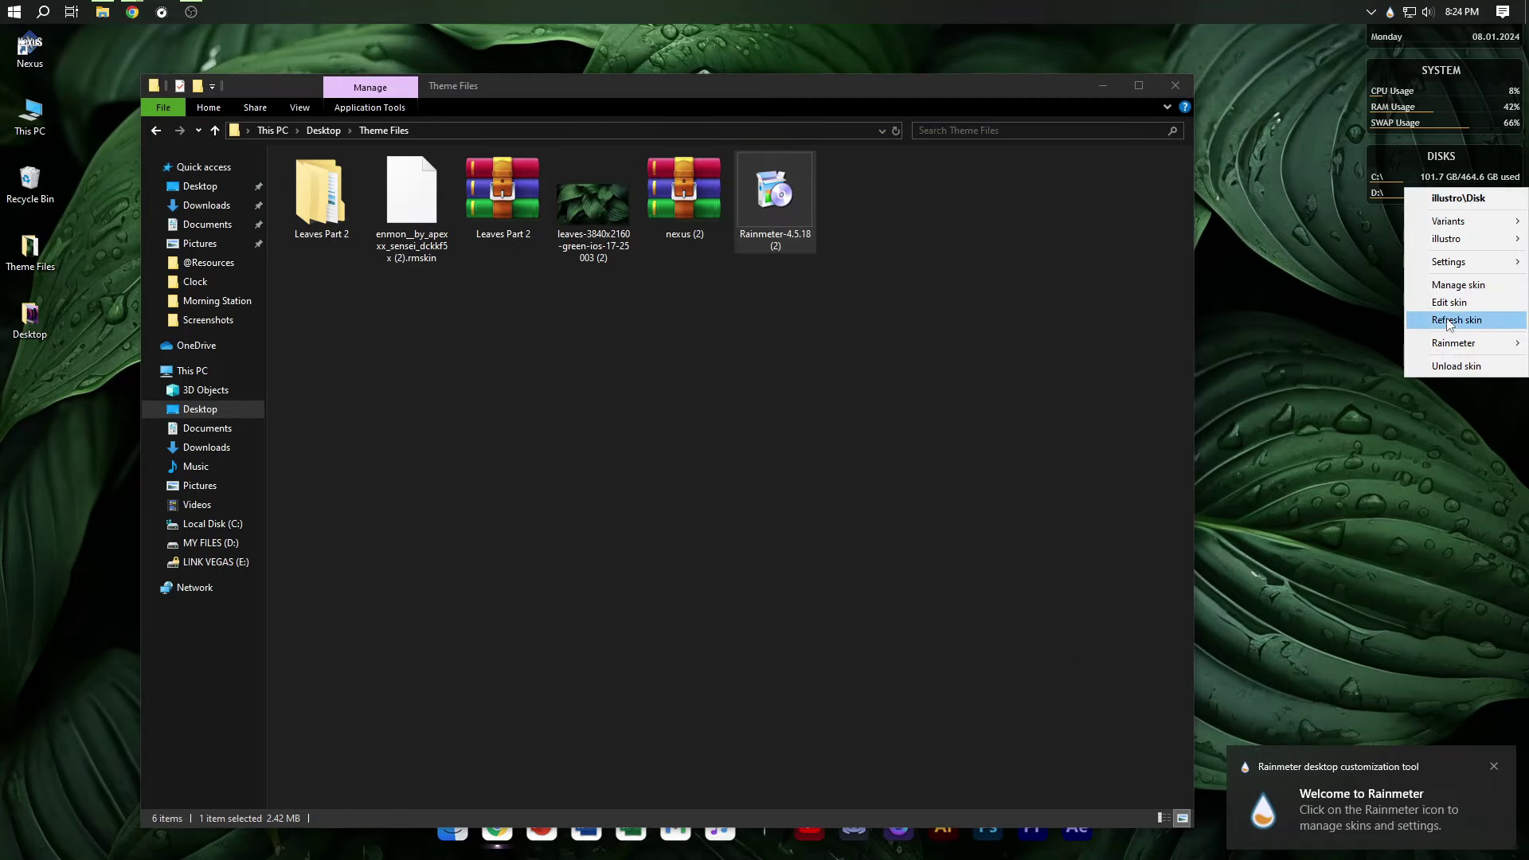
{"action": "left_click", "coordinate": [1445, 366]}
{"action": "right_click", "coordinate": [1444, 89]}
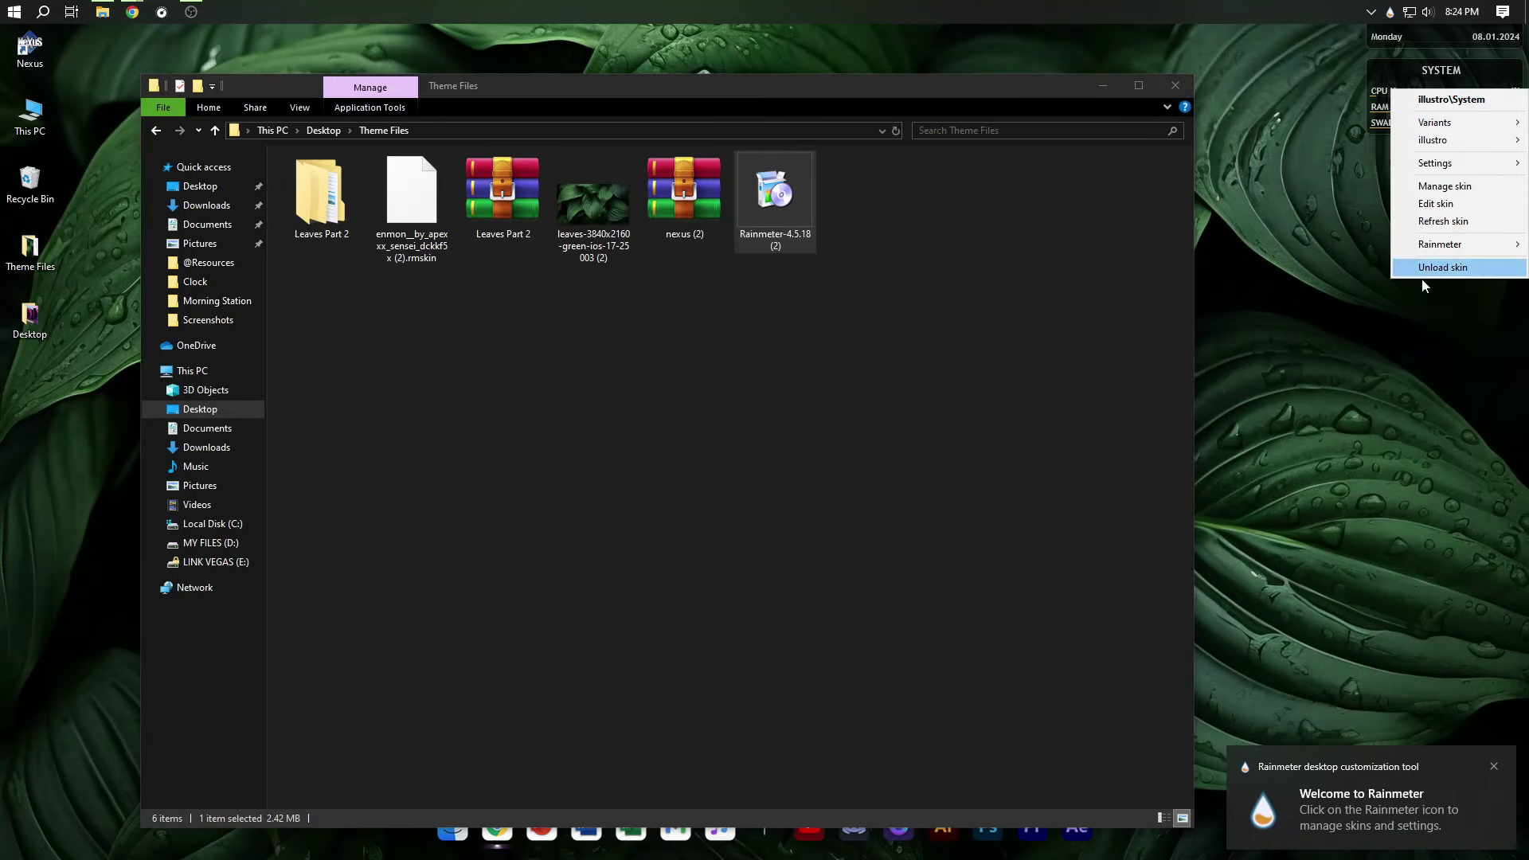
{"action": "left_click", "coordinate": [1423, 273]}
{"action": "right_click", "coordinate": [1403, 46]}
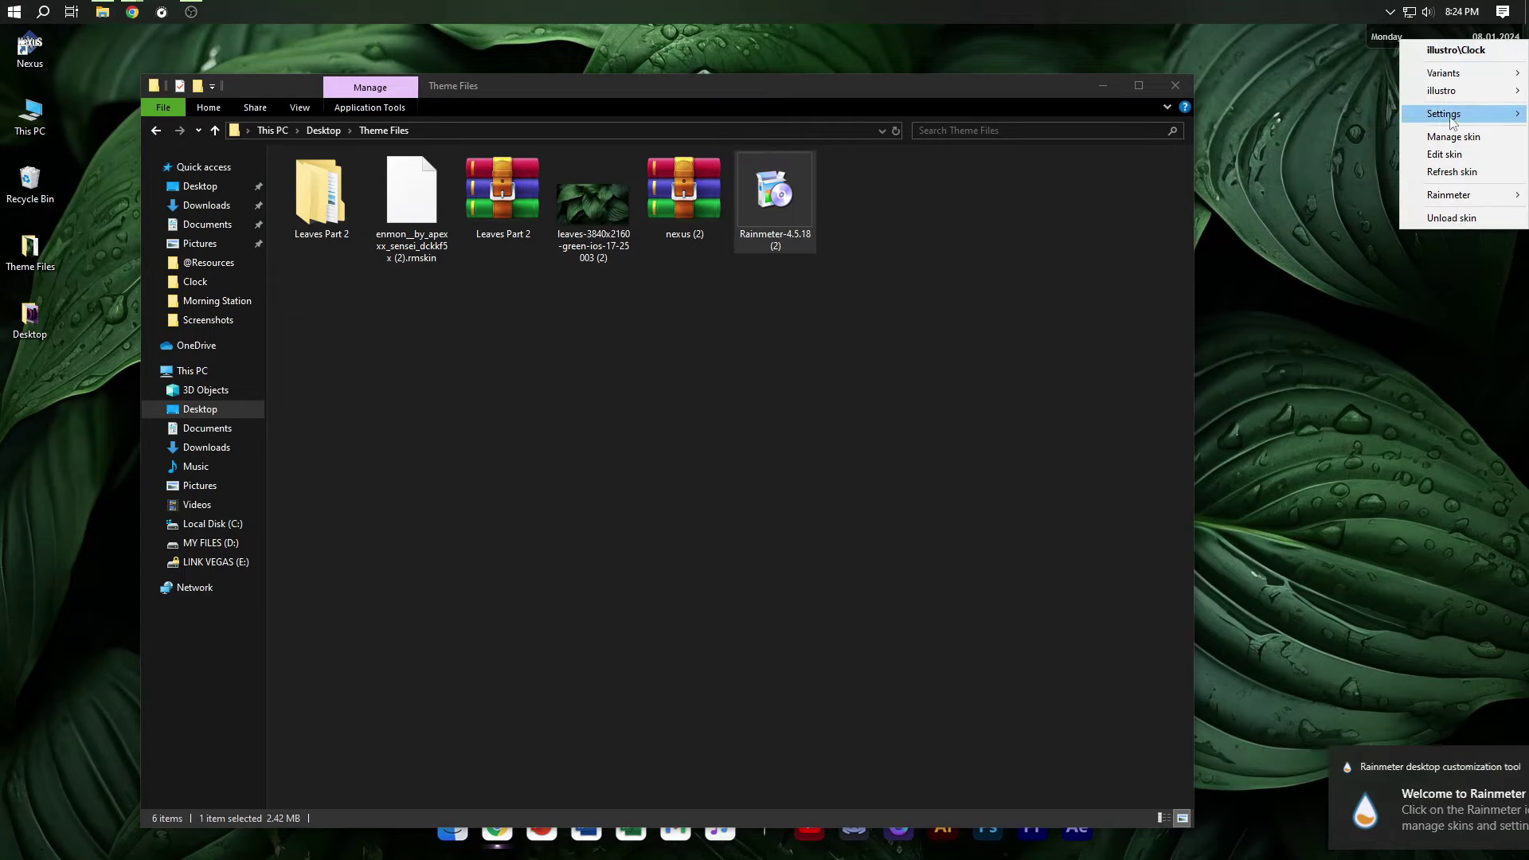
{"action": "left_click", "coordinate": [1434, 209]}
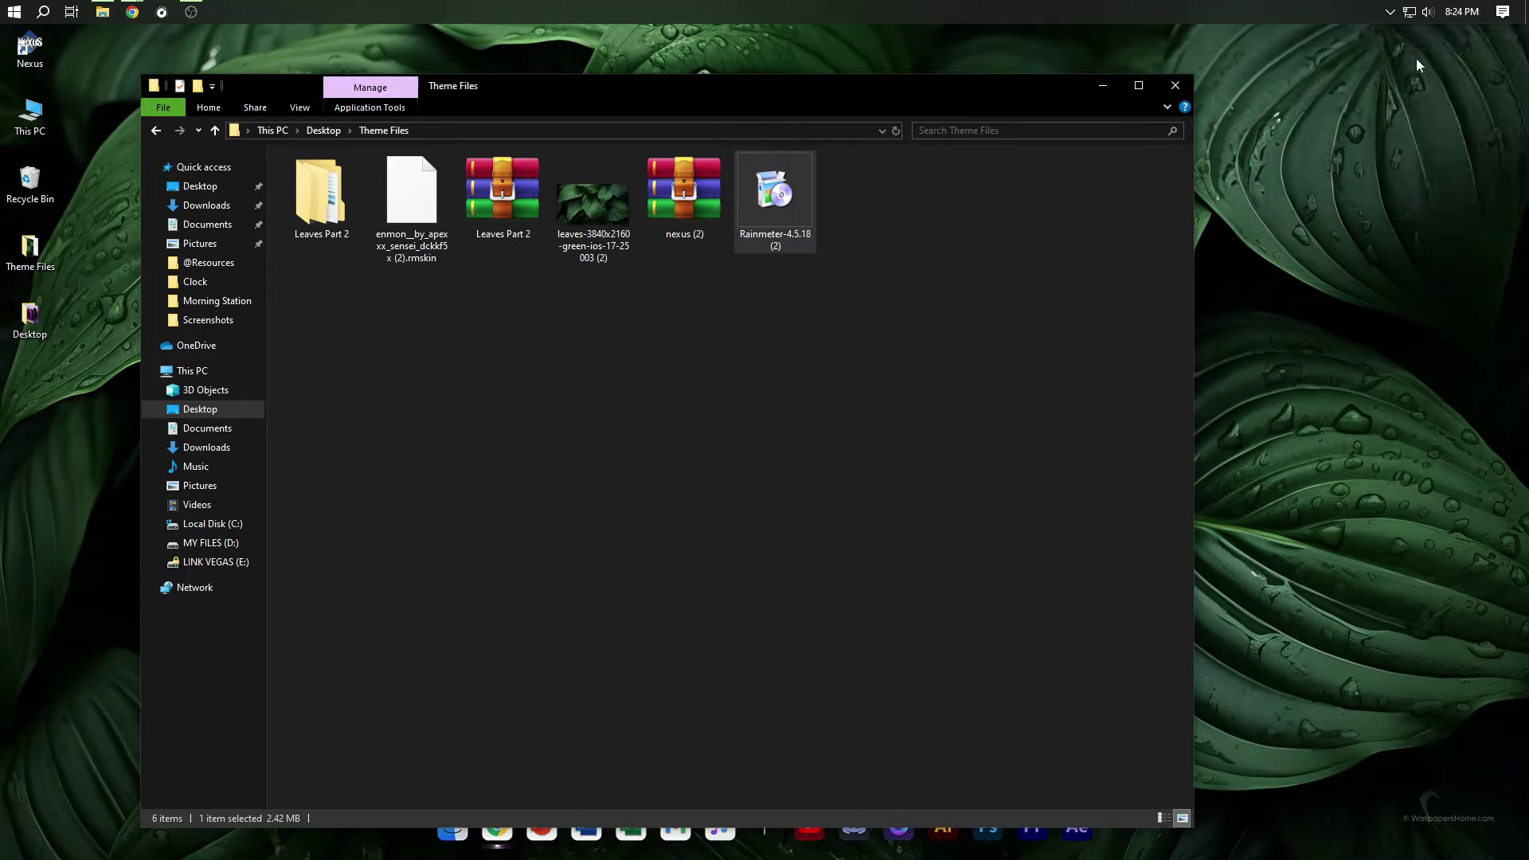
Step: Install the Enmon Rainmeter skin package from its .rmskin file in Theme Files
{"action": "double_click", "coordinate": [444, 213]}
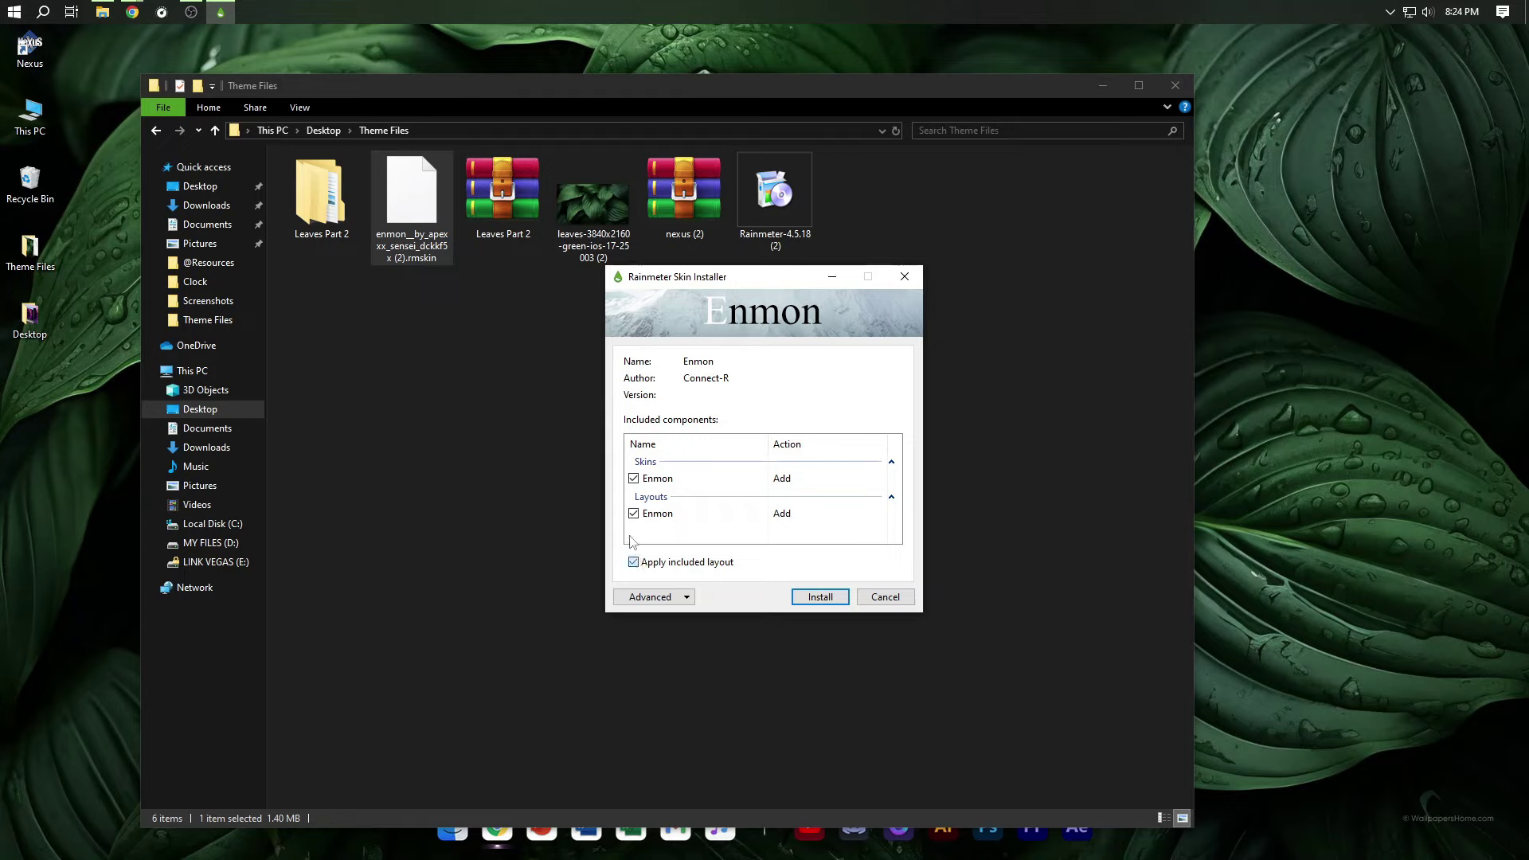
{"action": "left_click", "coordinate": [804, 594]}
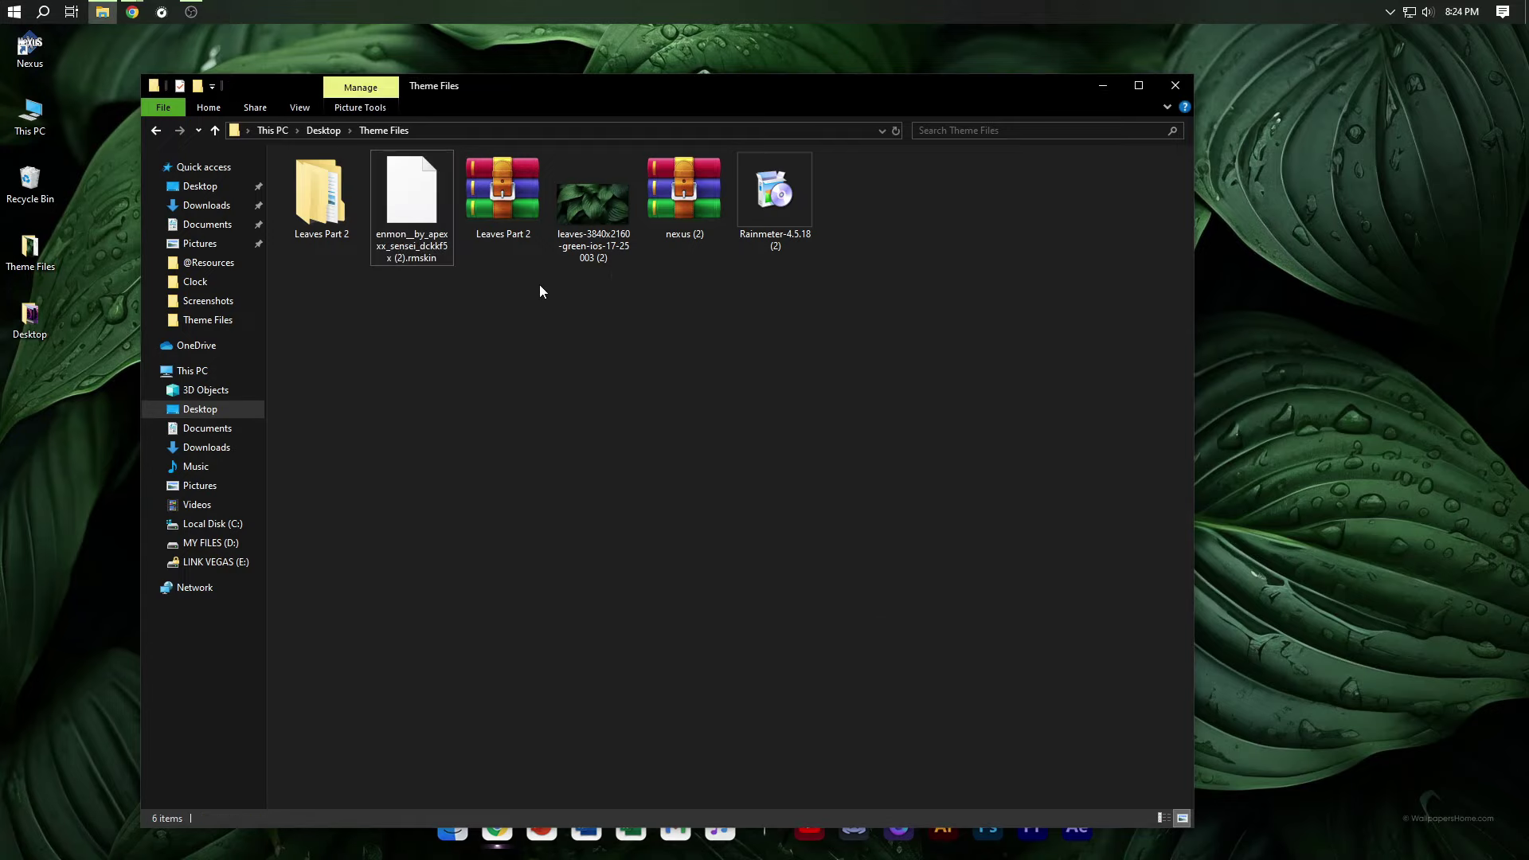
Step: Copy the Enmon and Lumiero folders from the Skins folder inside the nested Leaves Part 2 folders
{"action": "right_click", "coordinate": [509, 186]}
{"action": "double_click", "coordinate": [338, 205]}
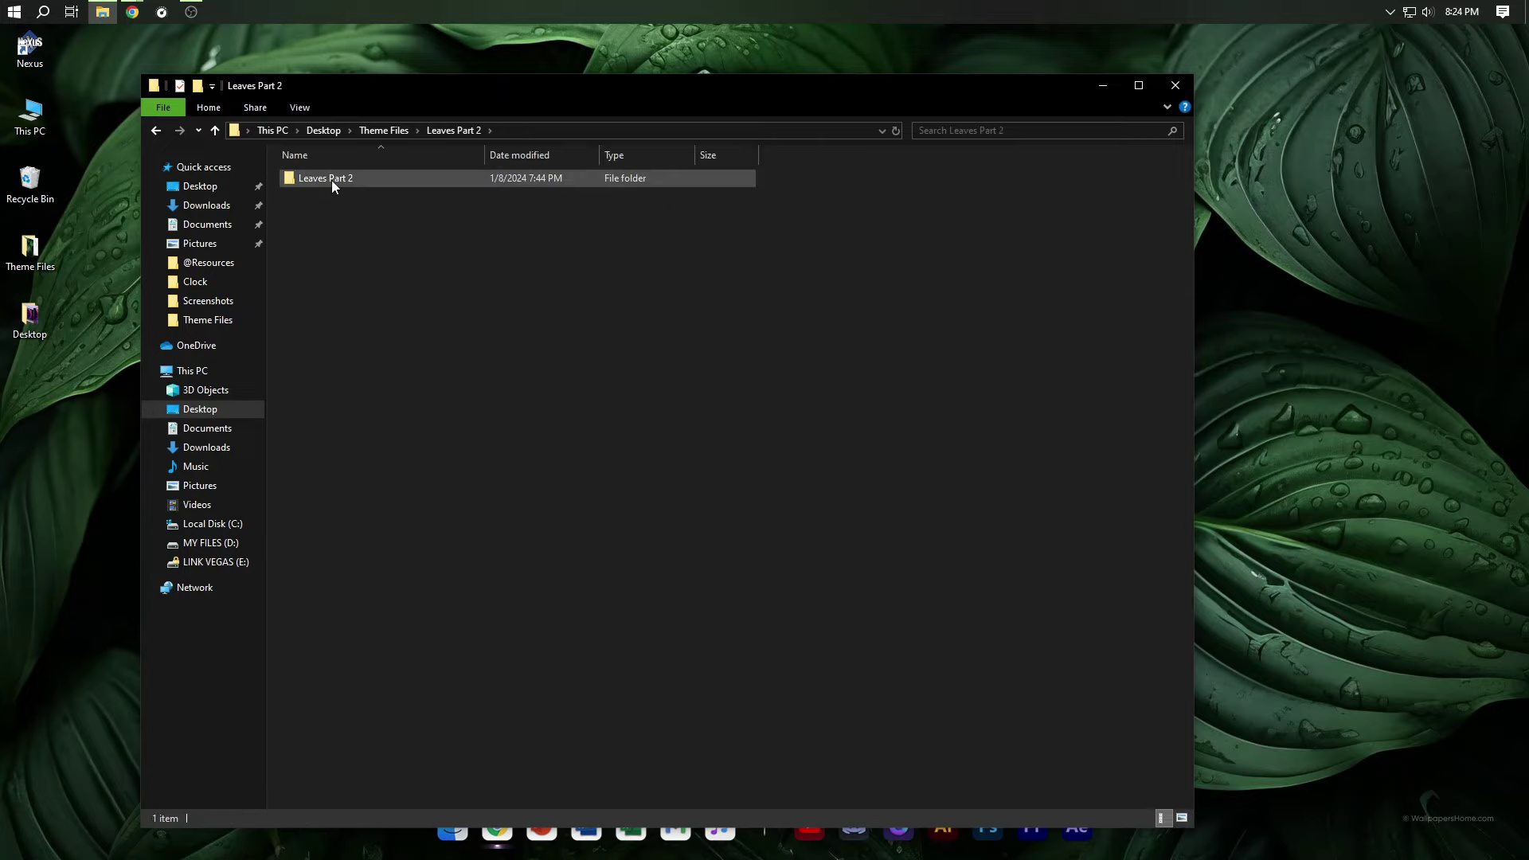
{"action": "double_click", "coordinate": [331, 180]}
{"action": "left_click", "coordinate": [303, 197]}
{"action": "double_click", "coordinate": [304, 197]}
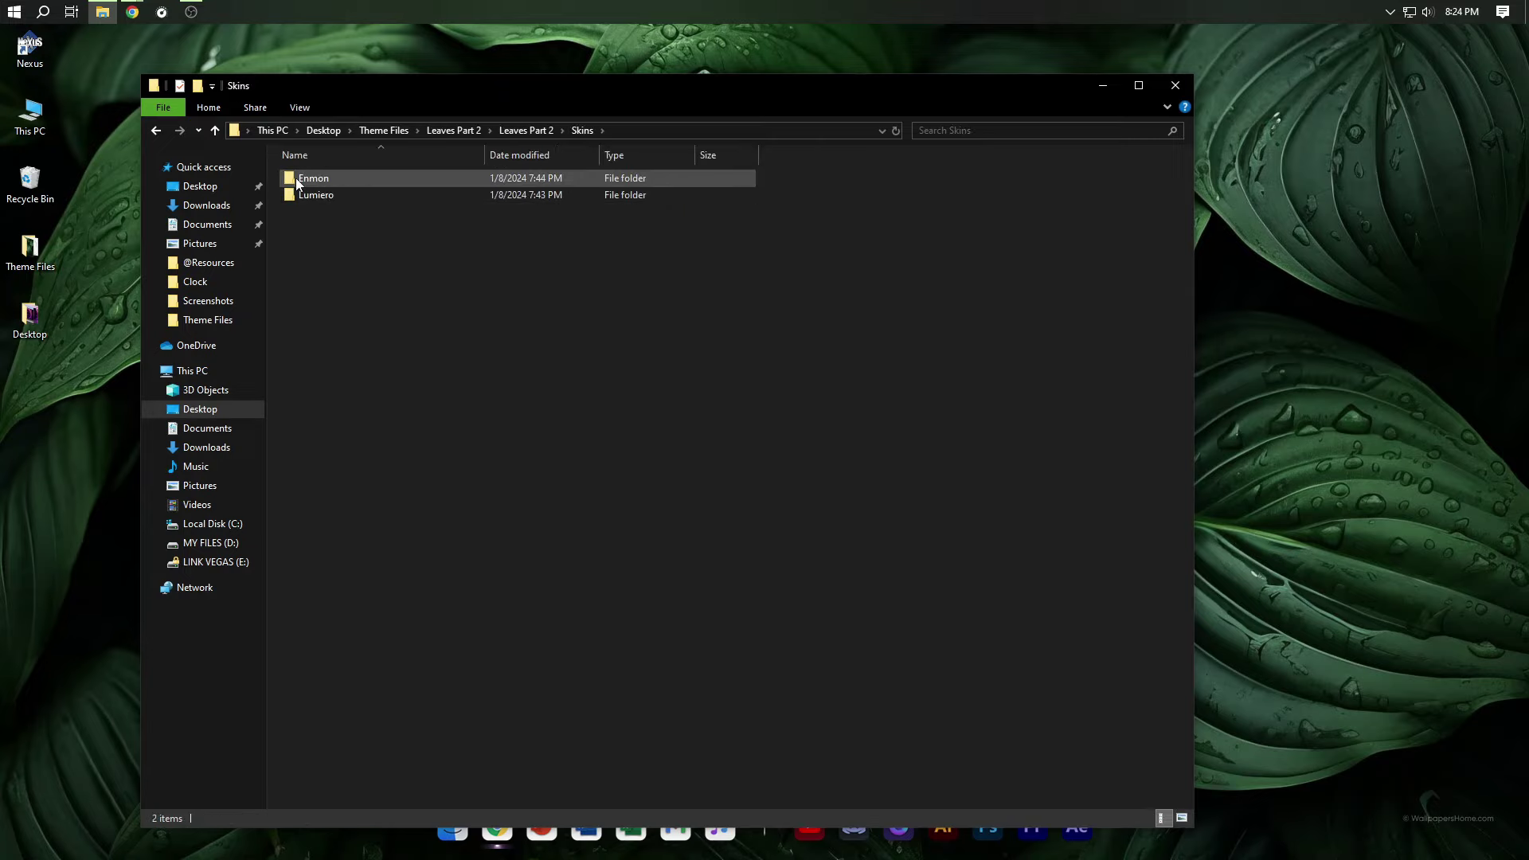
{"action": "left_click", "coordinate": [317, 195]}
{"action": "left_click", "coordinate": [341, 184], "text": "shift"}
{"action": "right_click", "coordinate": [346, 177]}
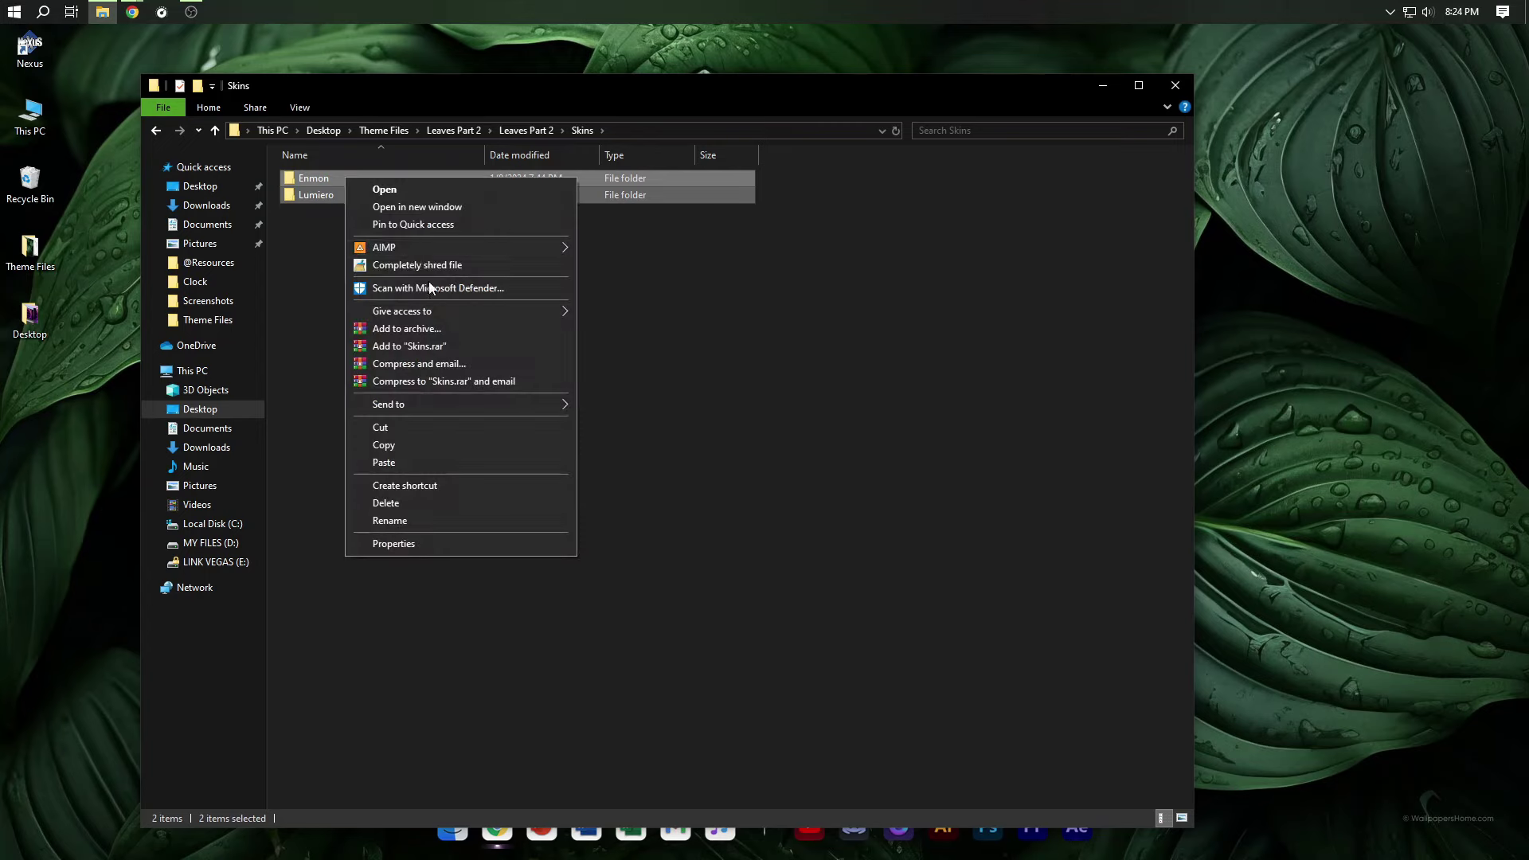
{"action": "left_click", "coordinate": [385, 447]}
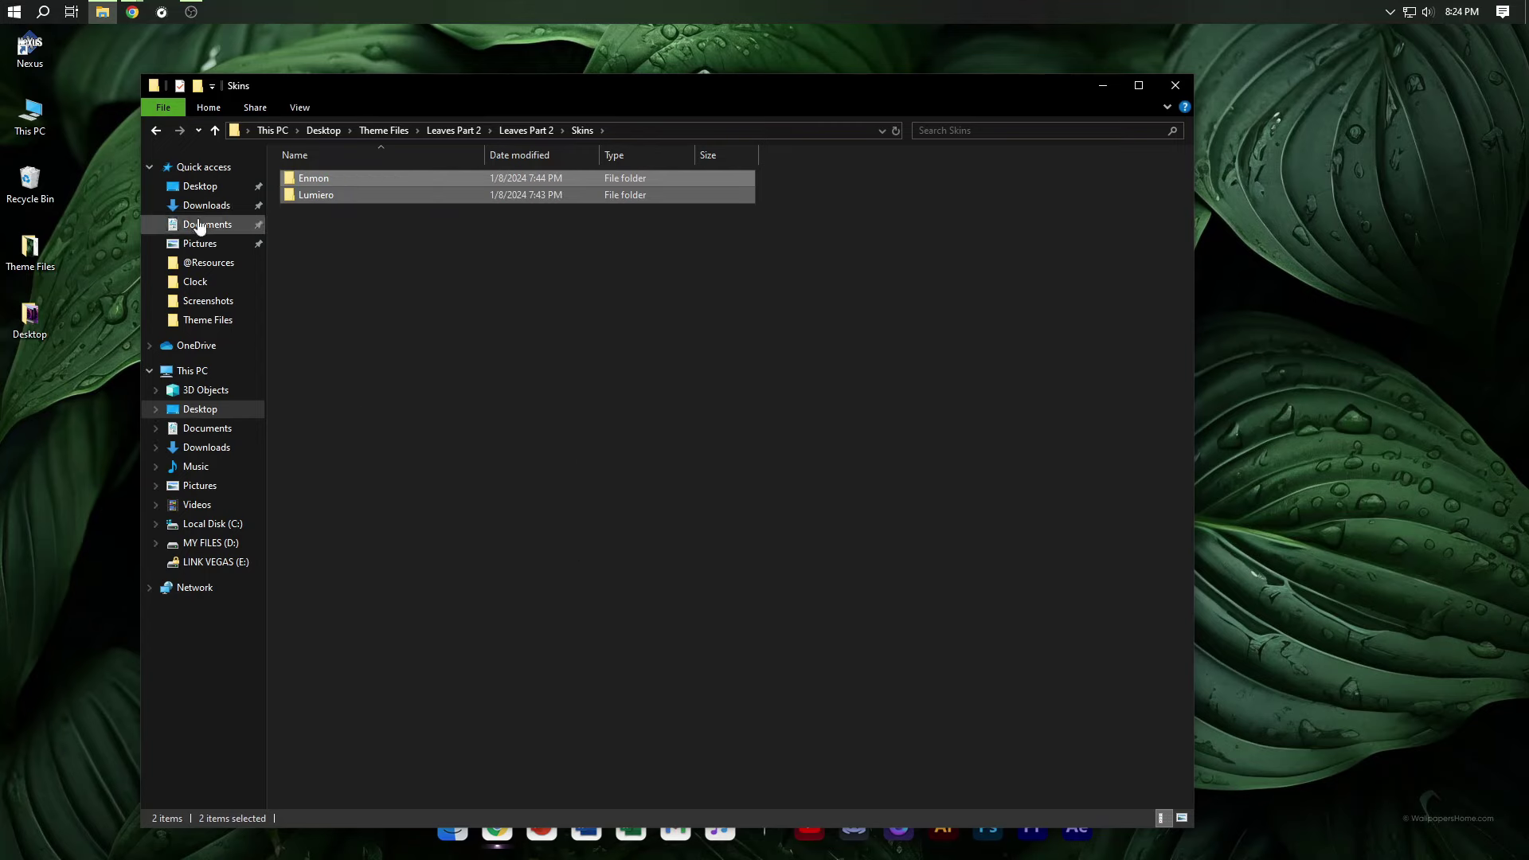
Step: Paste the copied skin folders into Documents > Rainmeter > Skins, replacing the existing files, and close the folder window
{"action": "left_click", "coordinate": [202, 227]}
{"action": "double_click", "coordinate": [426, 220]}
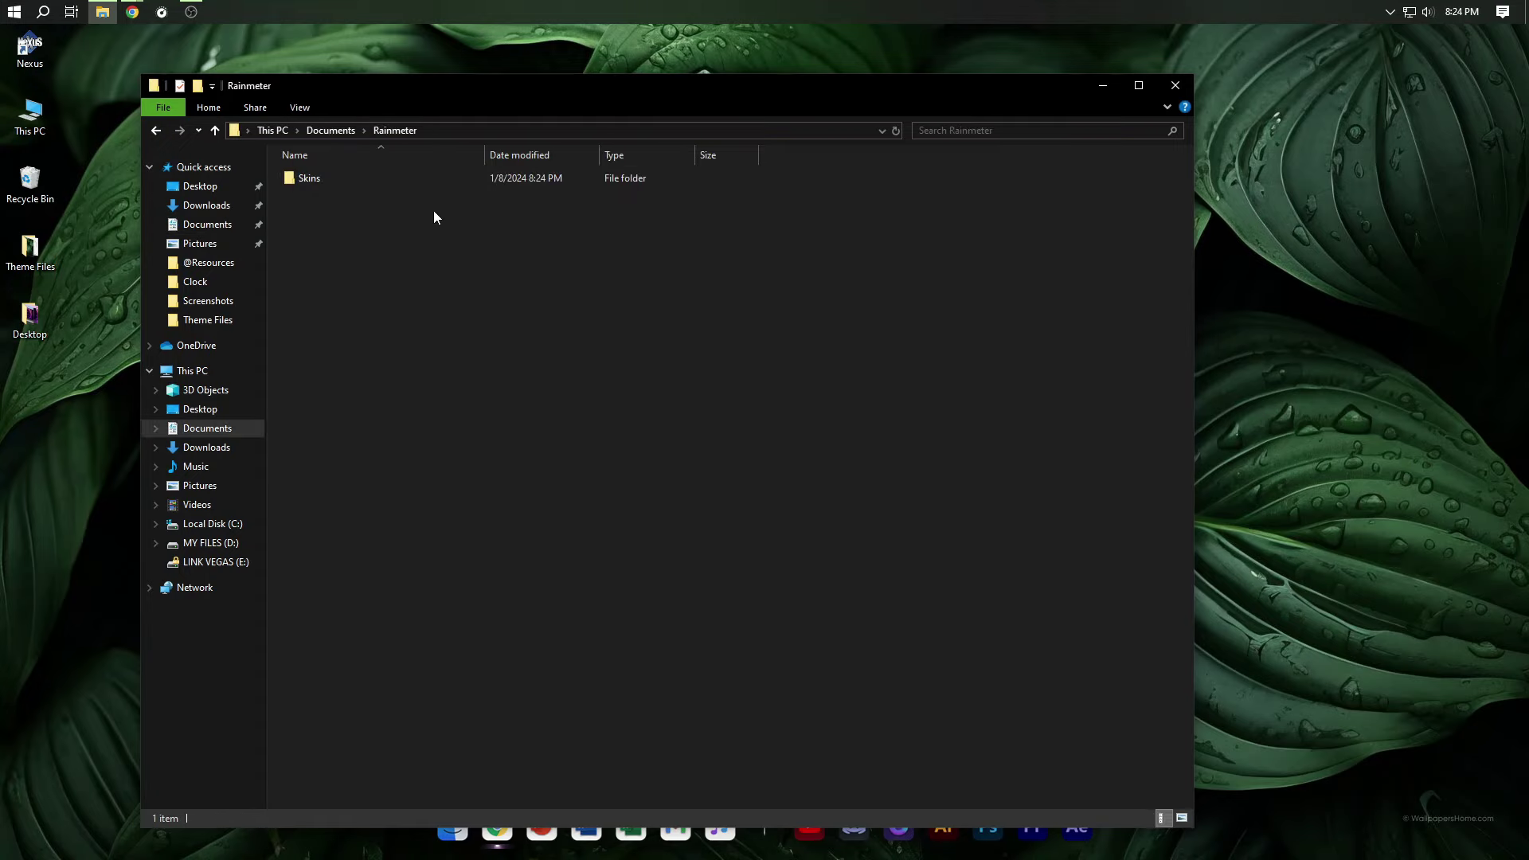
{"action": "double_click", "coordinate": [329, 181]}
{"action": "right_click", "coordinate": [617, 277]}
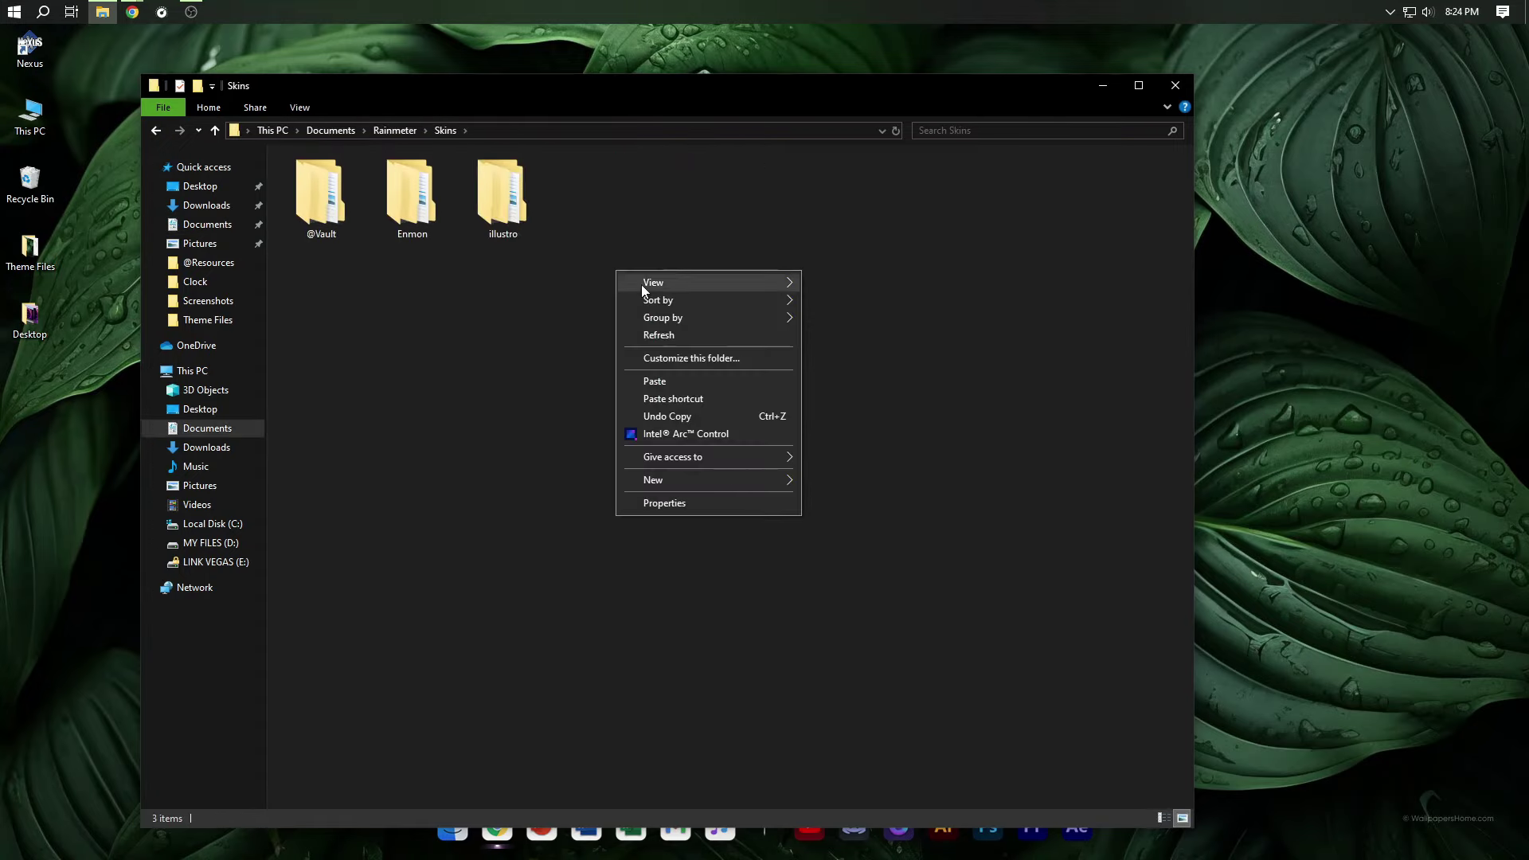
{"action": "left_click", "coordinate": [652, 382]}
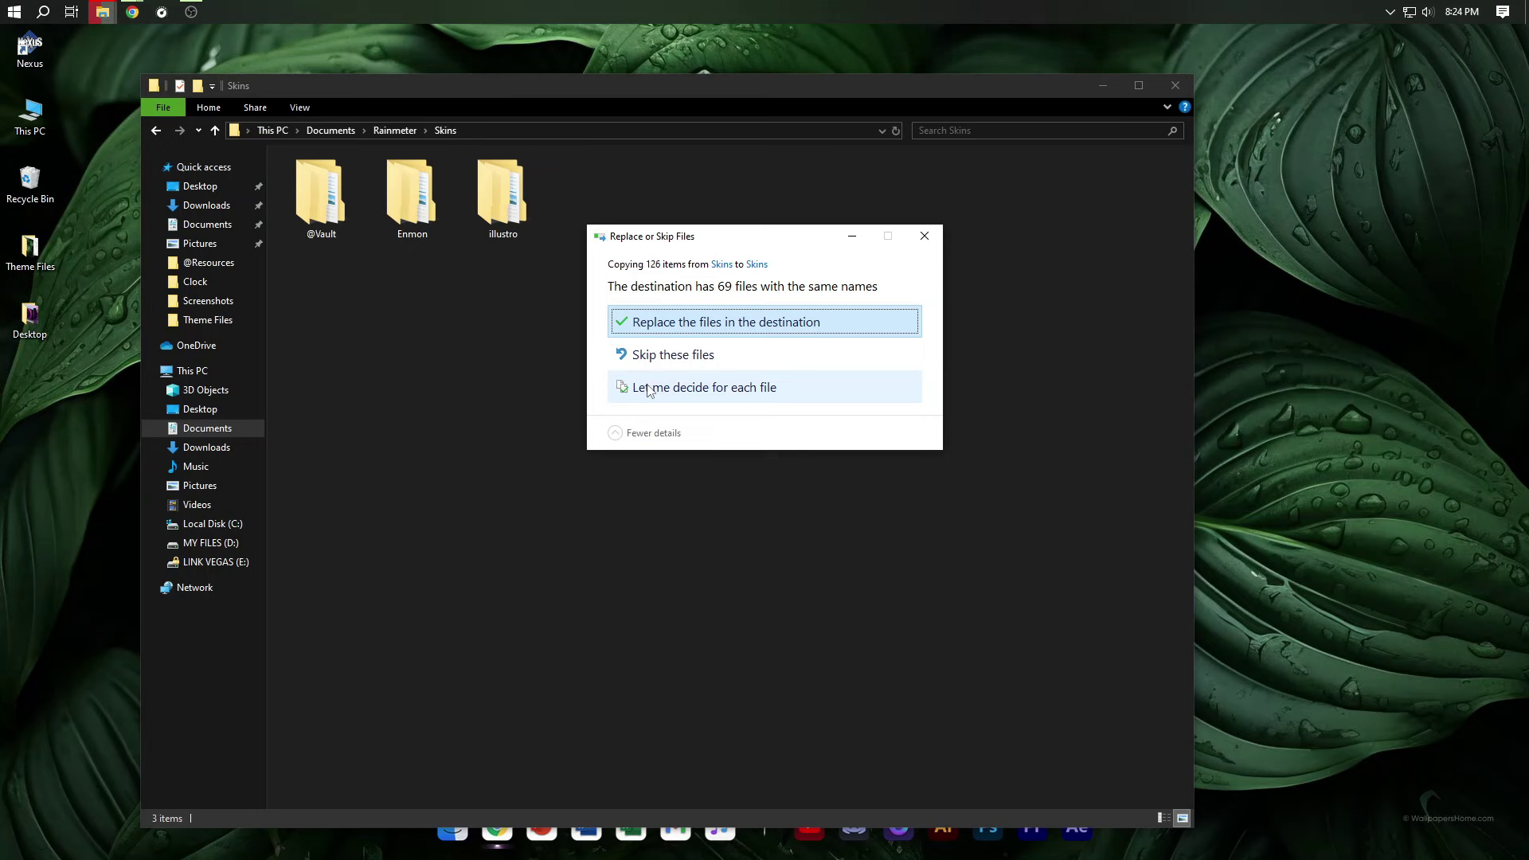
{"action": "left_click", "coordinate": [689, 323]}
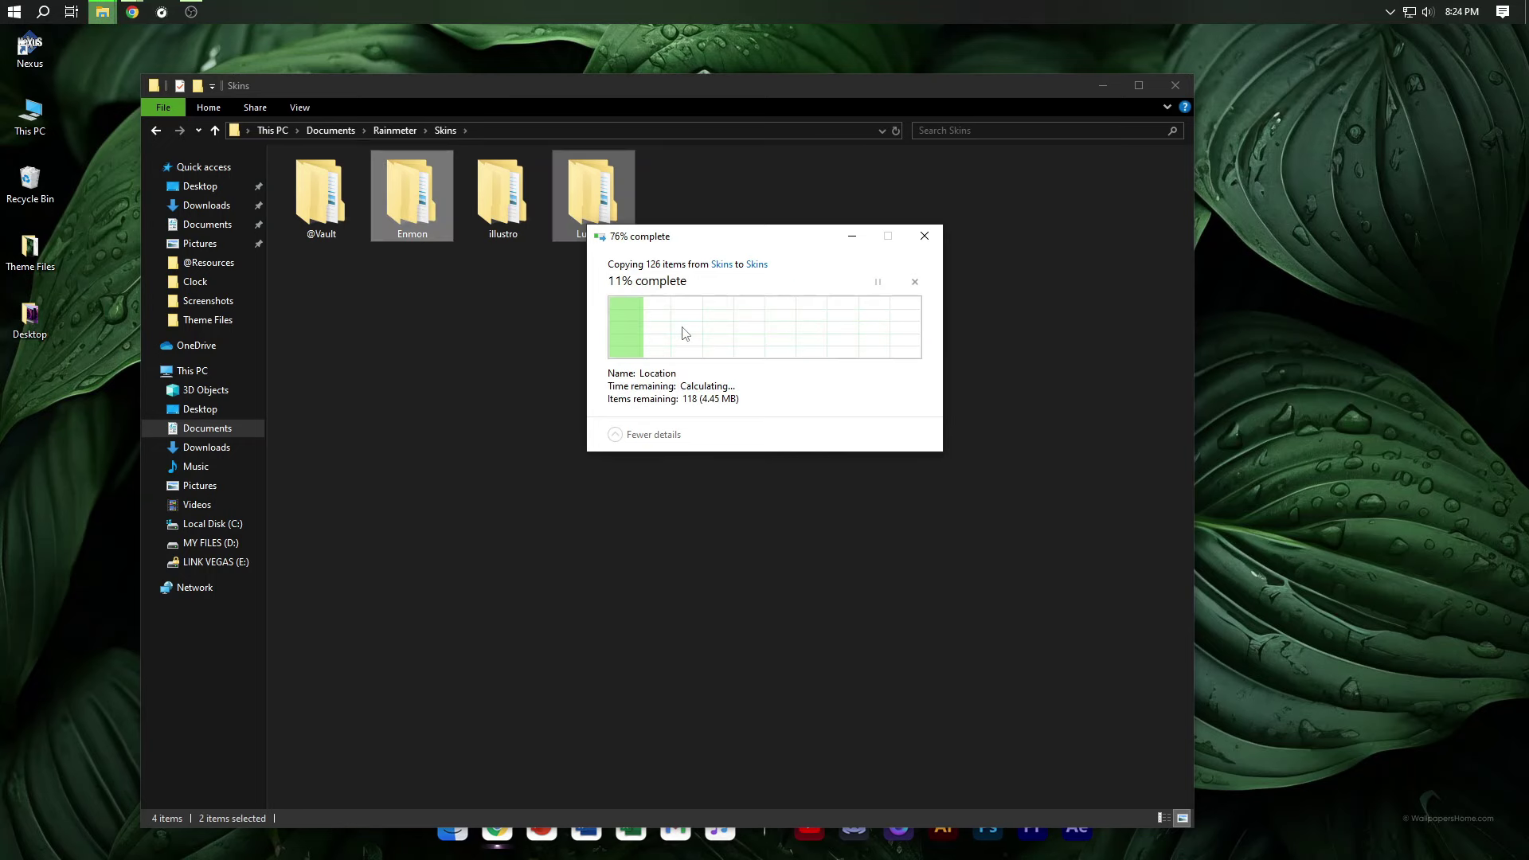
{"action": "left_click", "coordinate": [1176, 86]}
Step: Hide all desktop icons
{"action": "right_click", "coordinate": [578, 142]}
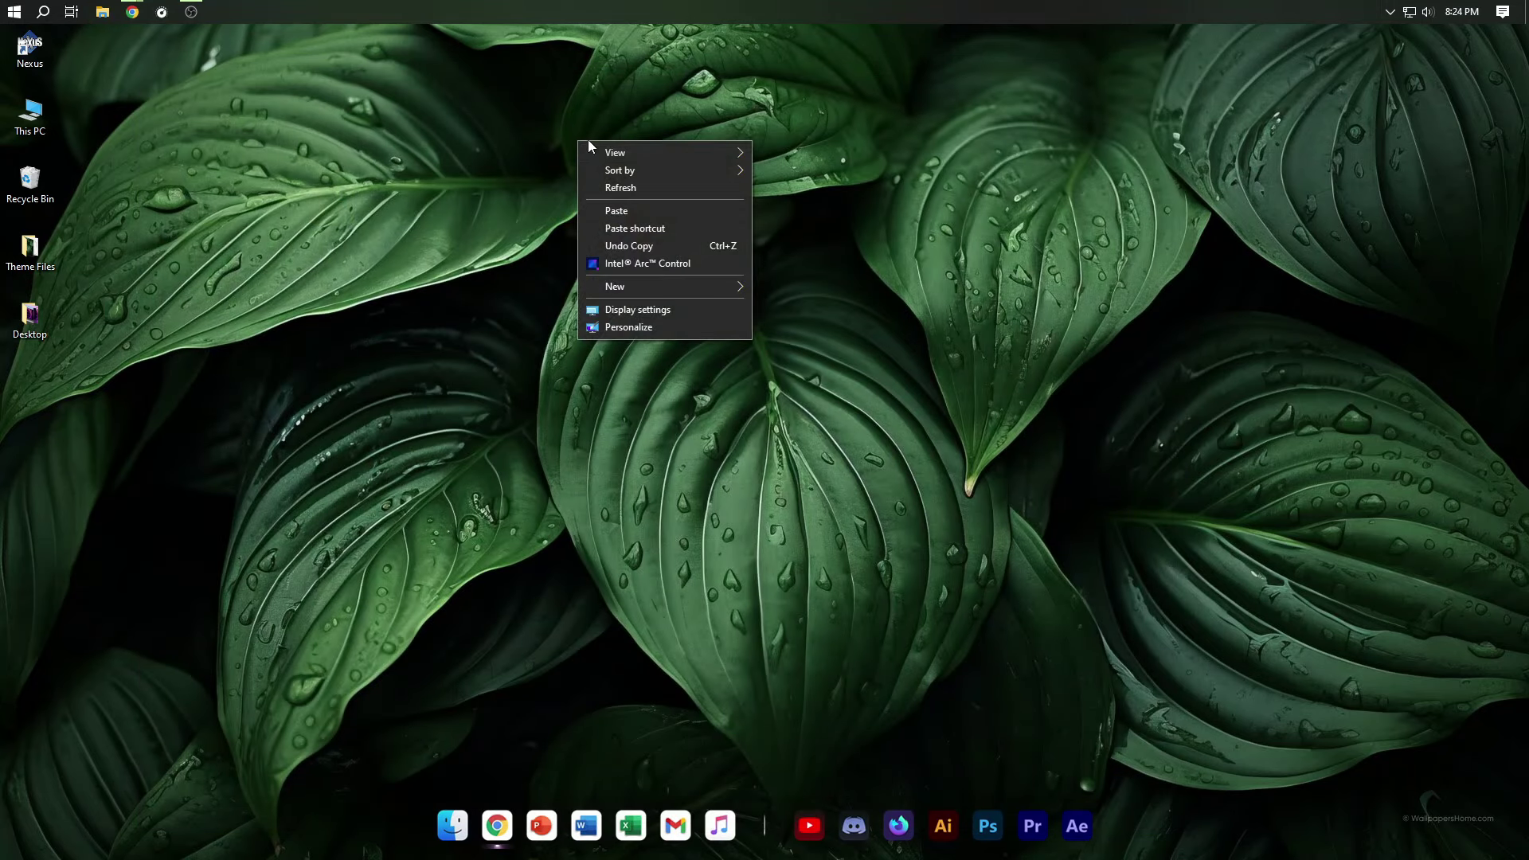
{"action": "mouse_move", "coordinate": [716, 153]}
{"action": "left_click", "coordinate": [816, 251]}
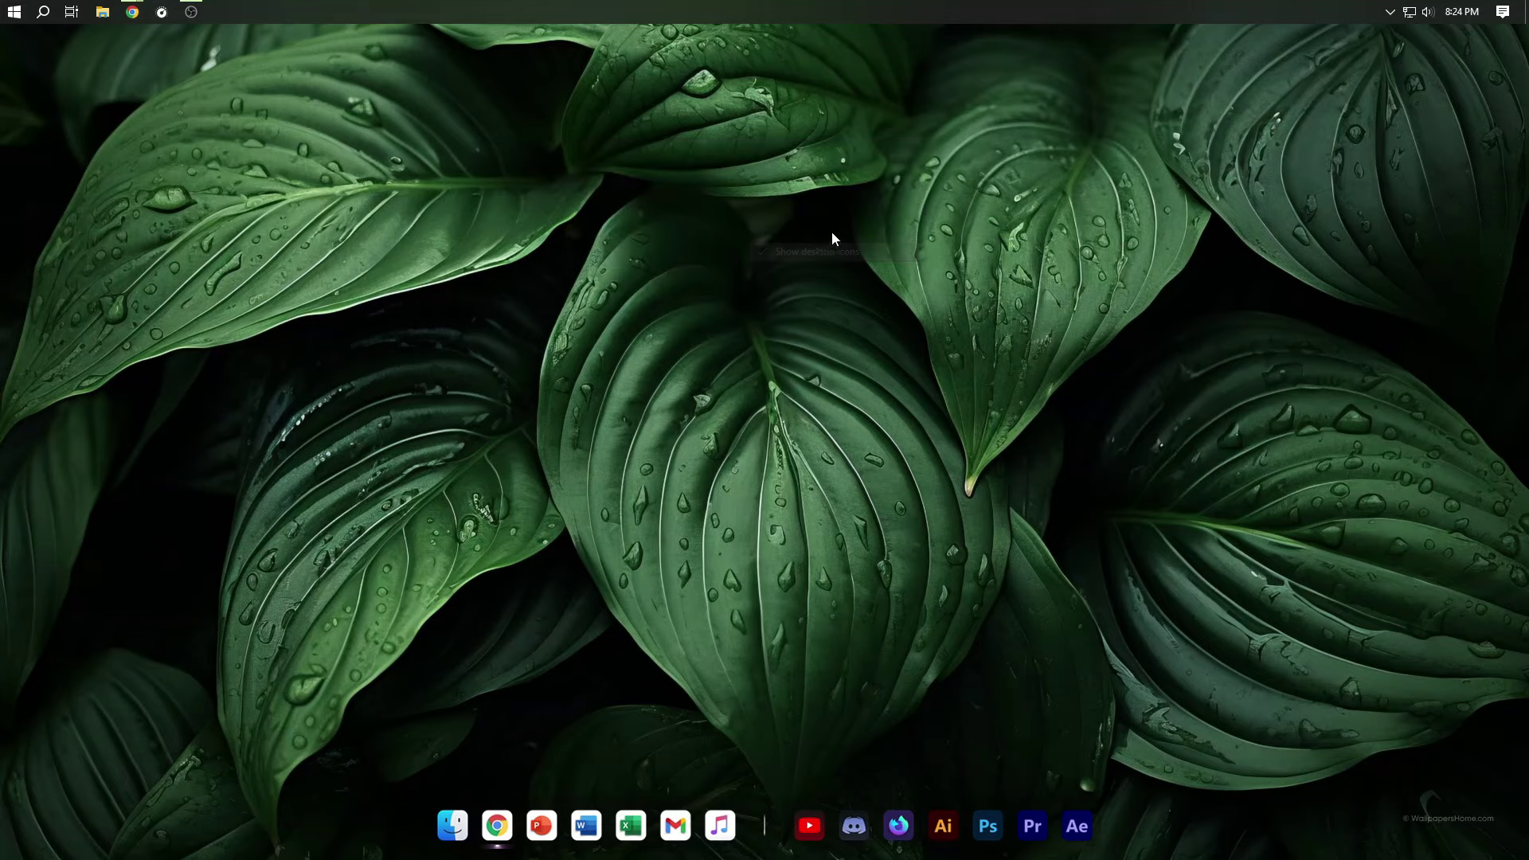
Step: Set the taskbar to hide automatically in desktop mode and close the settings
{"action": "right_click", "coordinate": [832, 17]}
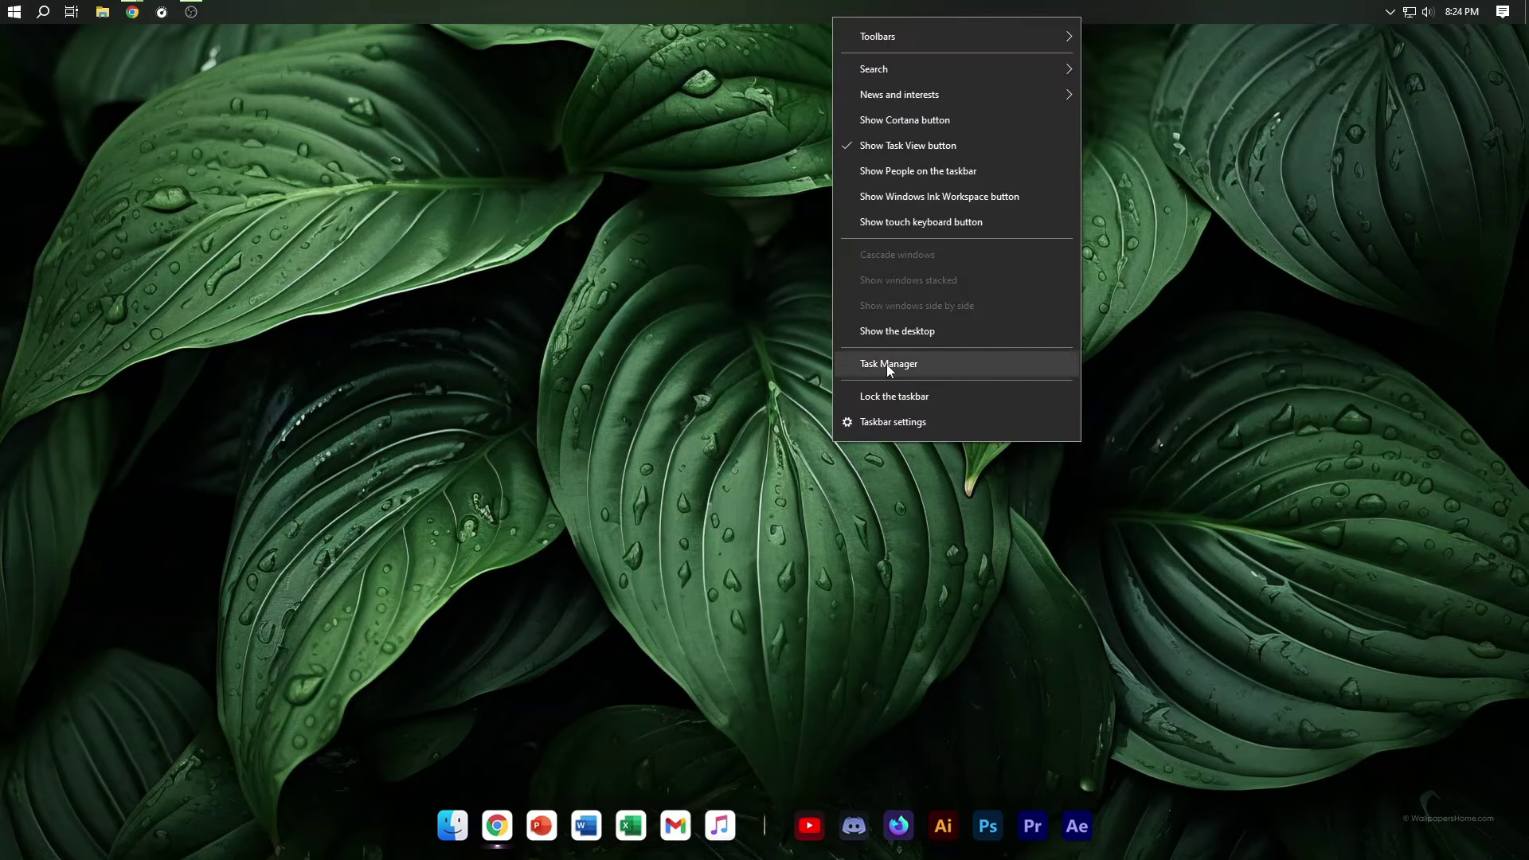
{"action": "left_click", "coordinate": [872, 424]}
{"action": "left_click", "coordinate": [292, 194]}
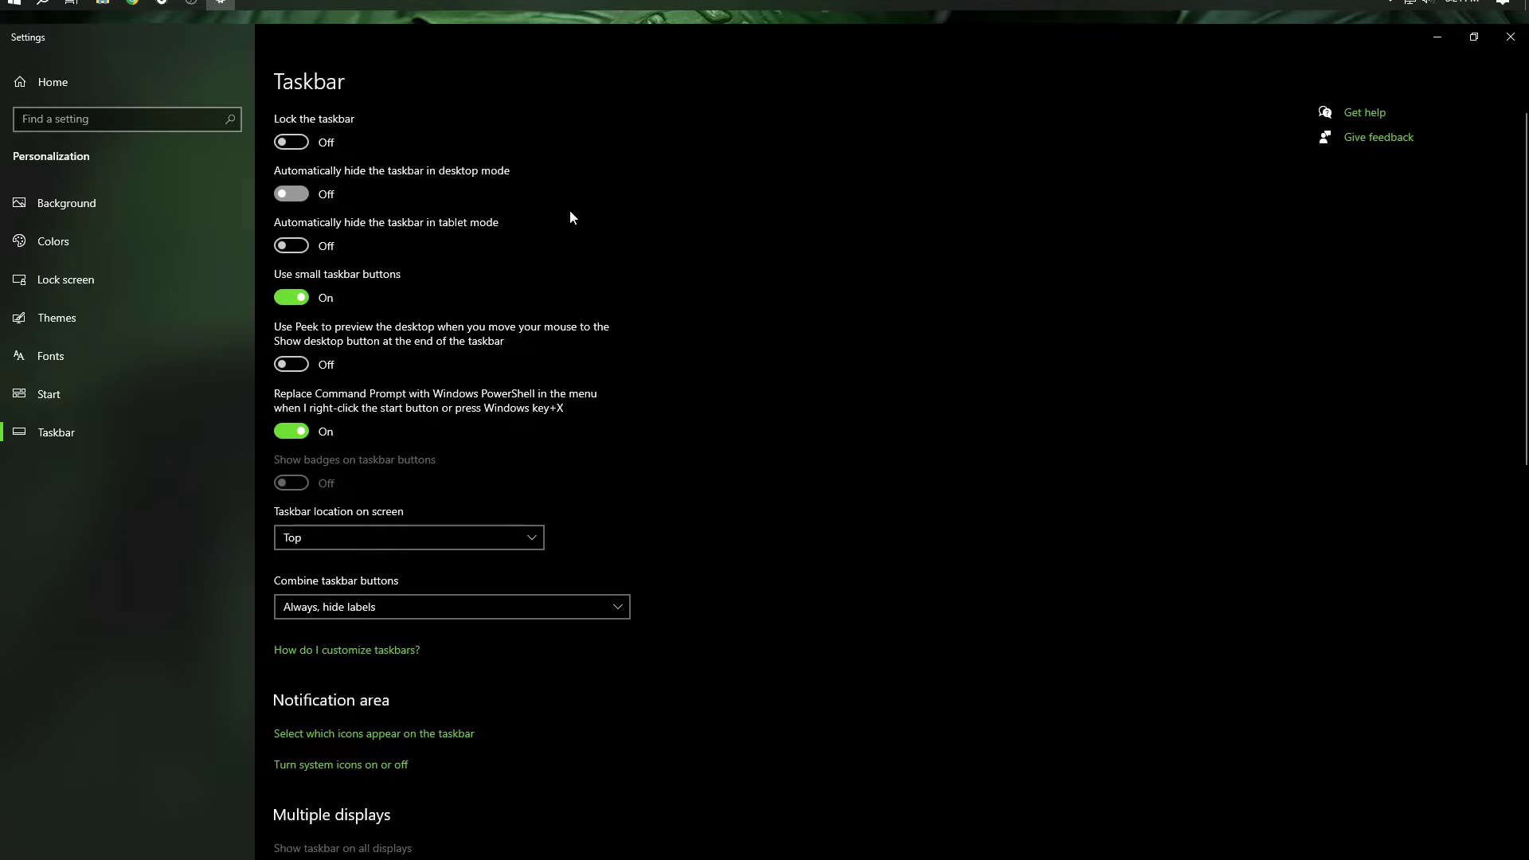
{"action": "left_click", "coordinate": [1511, 14]}
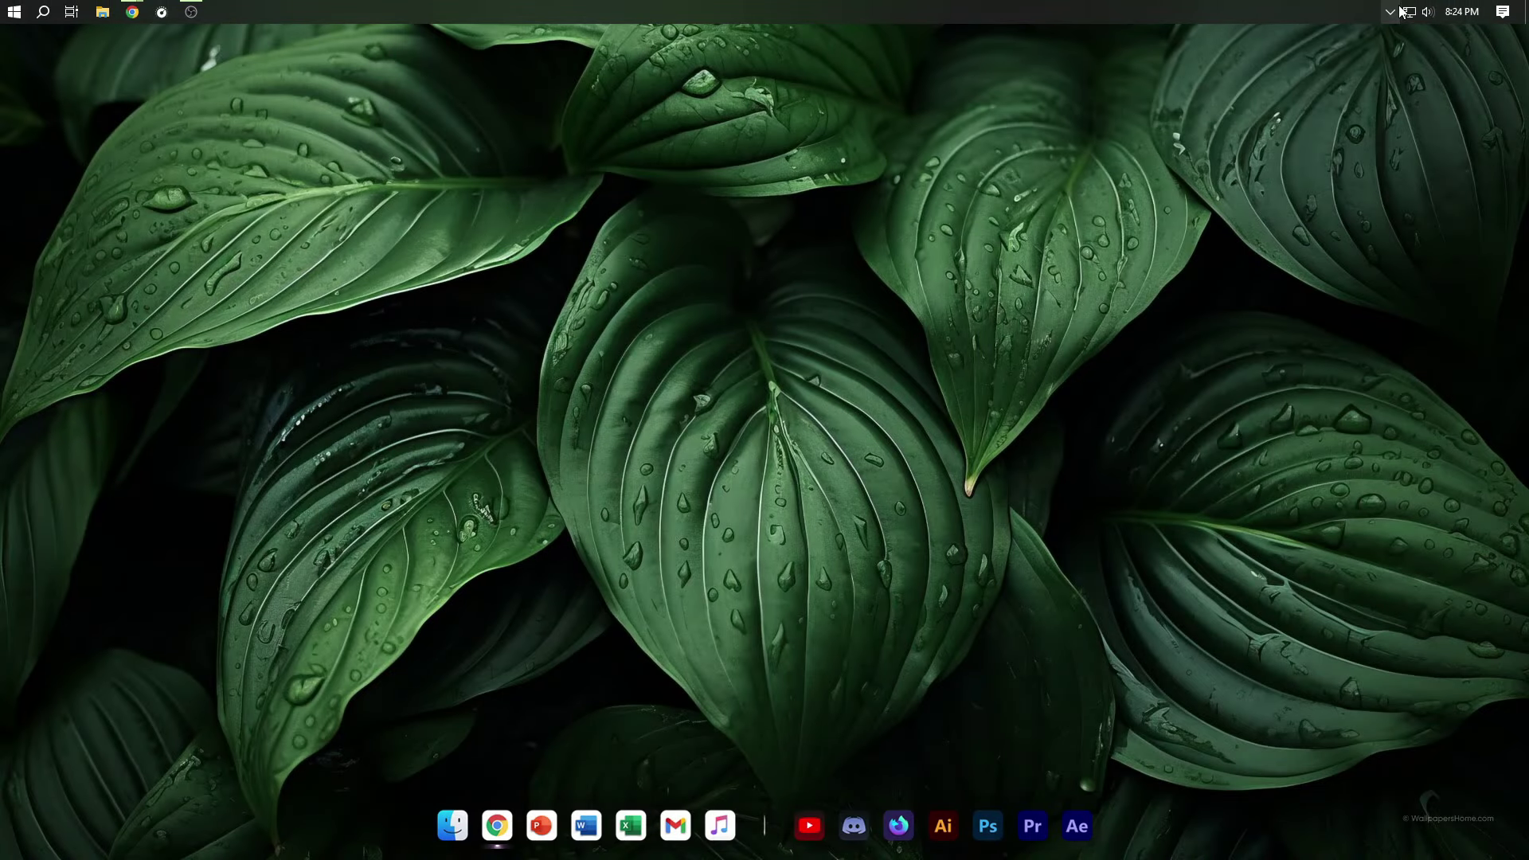
Step: Open the Rainmeter manager and refresh the whole skin list
{"action": "left_click", "coordinate": [1396, 11]}
{"action": "left_click", "coordinate": [1390, 71]}
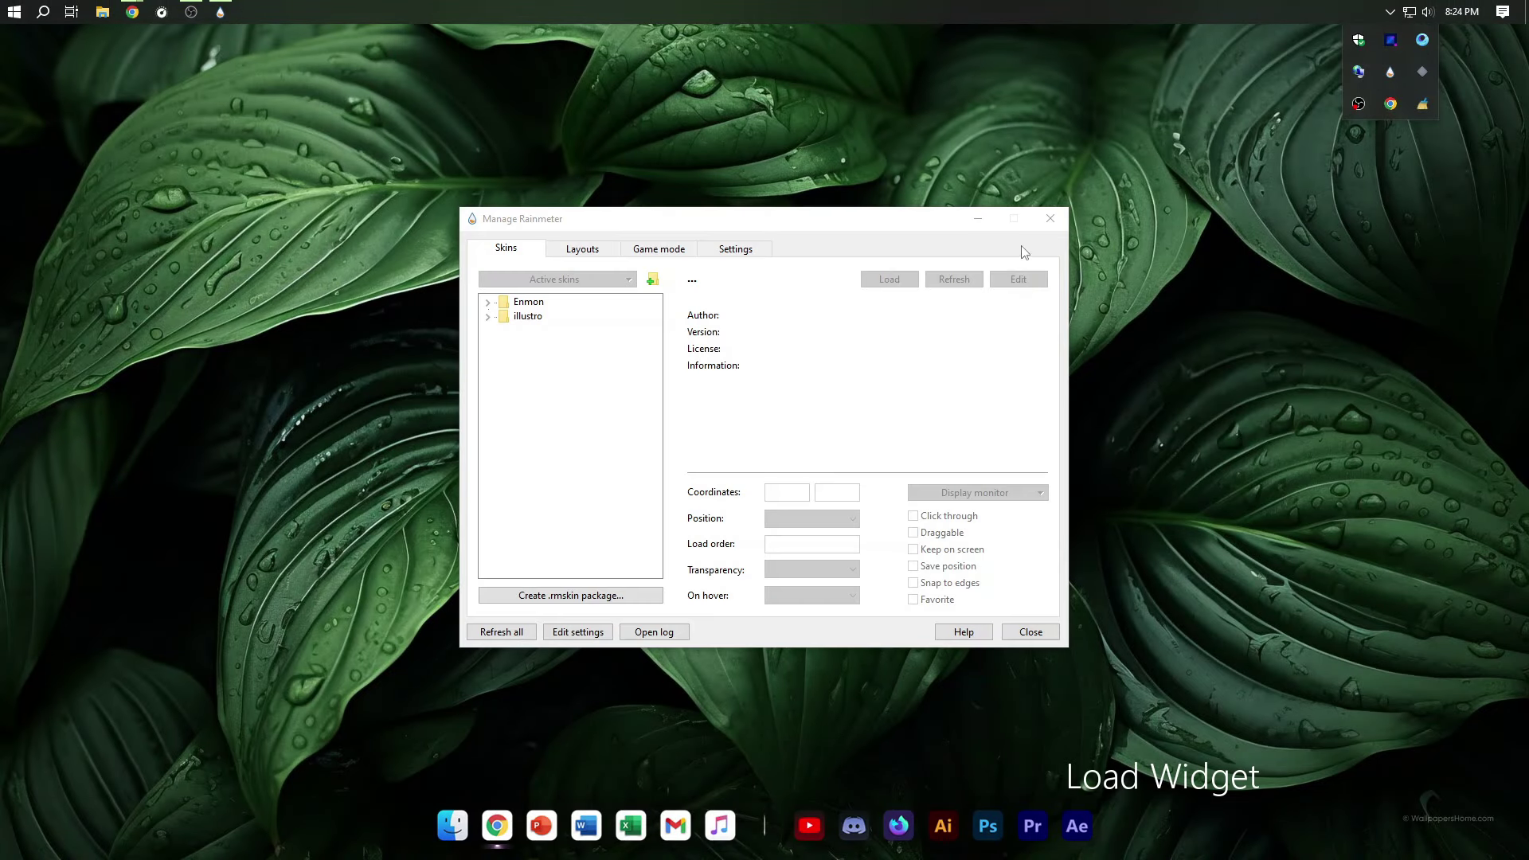
{"action": "left_click", "coordinate": [1335, 135]}
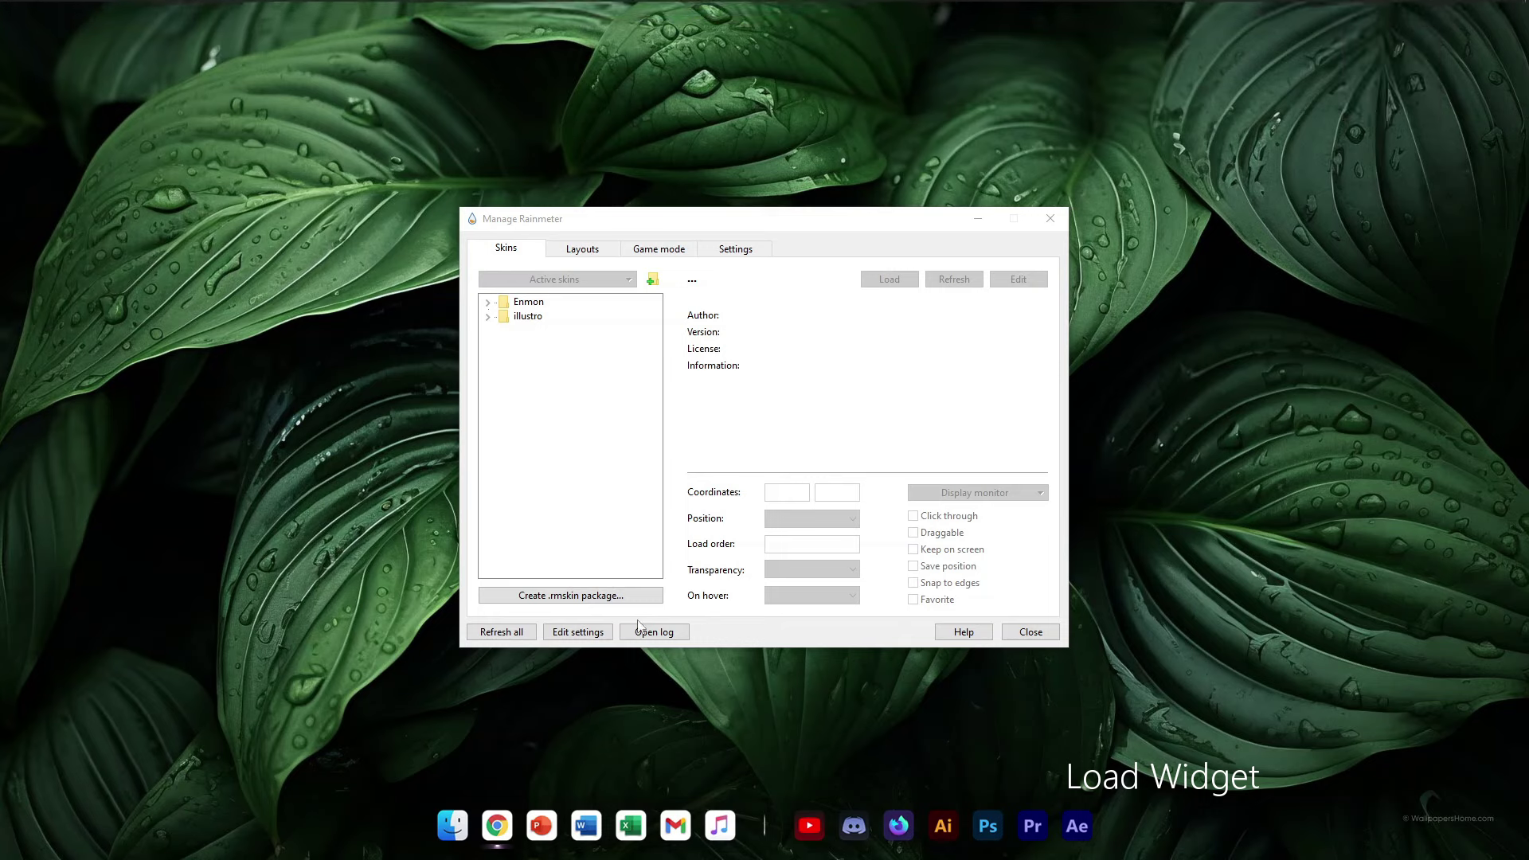
{"action": "left_click", "coordinate": [511, 634]}
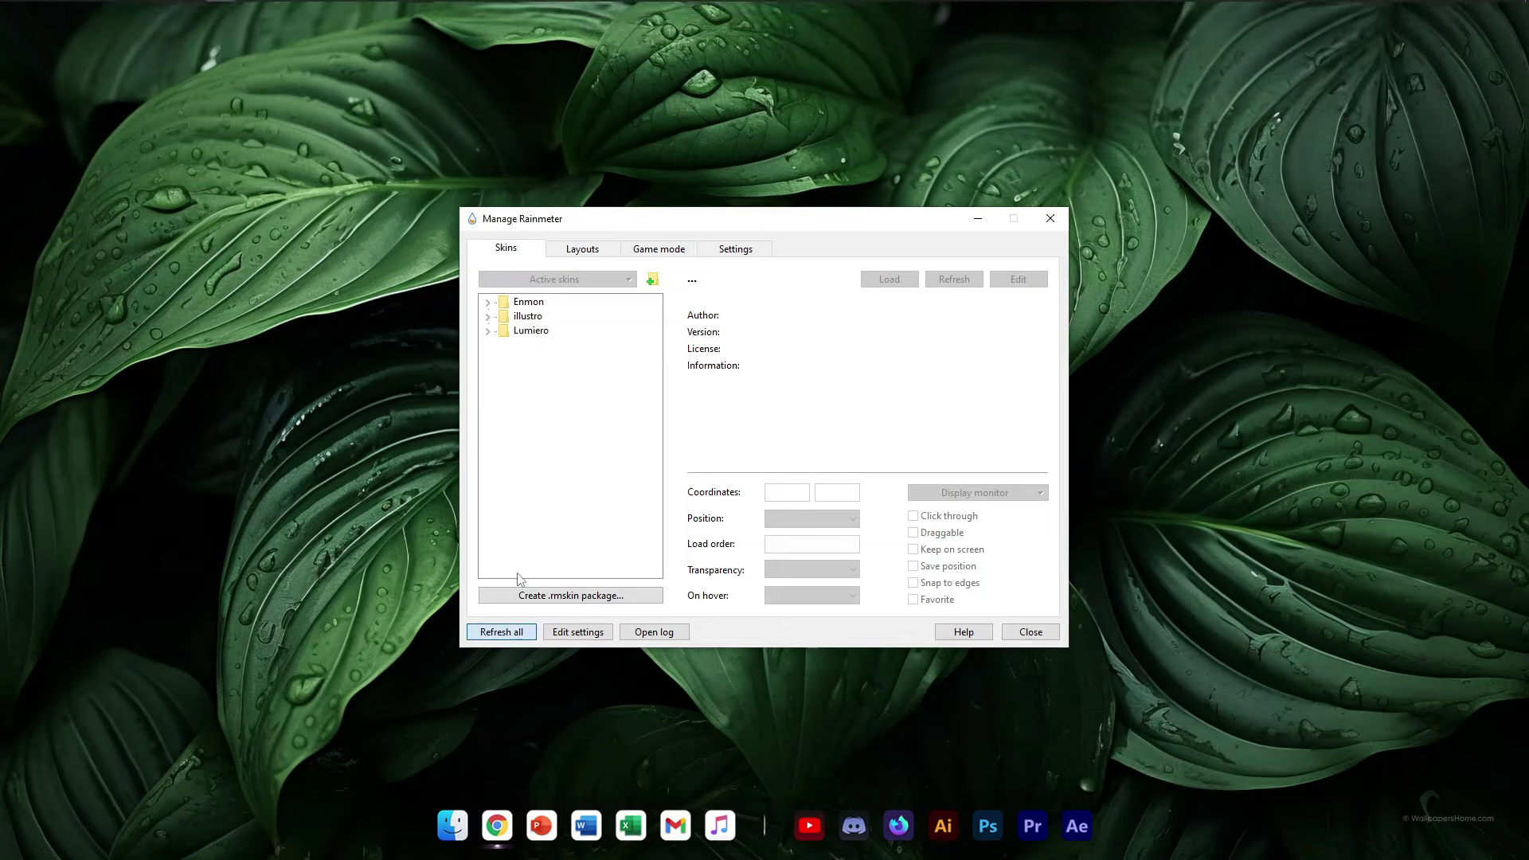
Step: Load Clock.ini from the Enmon skins and place the clock mid-desktop at about 575, 261
{"action": "left_click", "coordinate": [487, 304]}
{"action": "left_click", "coordinate": [503, 317]}
{"action": "left_click", "coordinate": [550, 333]}
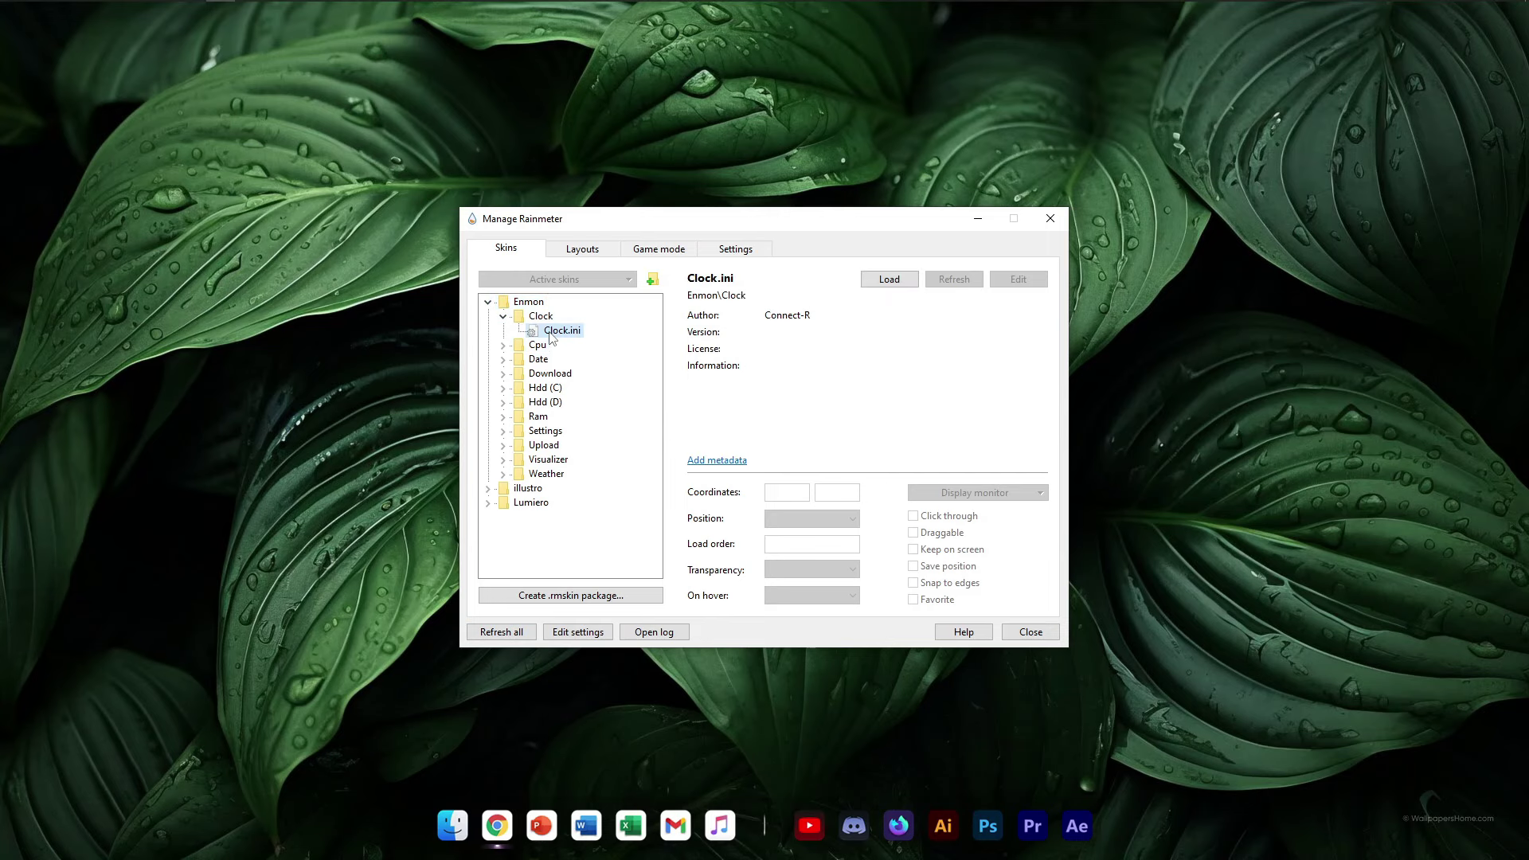
{"action": "left_click", "coordinate": [887, 280]}
{"action": "left_click_drag", "start_coordinate": [838, 220], "coordinate": [457, 473]}
{"action": "left_click_drag", "start_coordinate": [455, 246], "coordinate": [865, 418]}
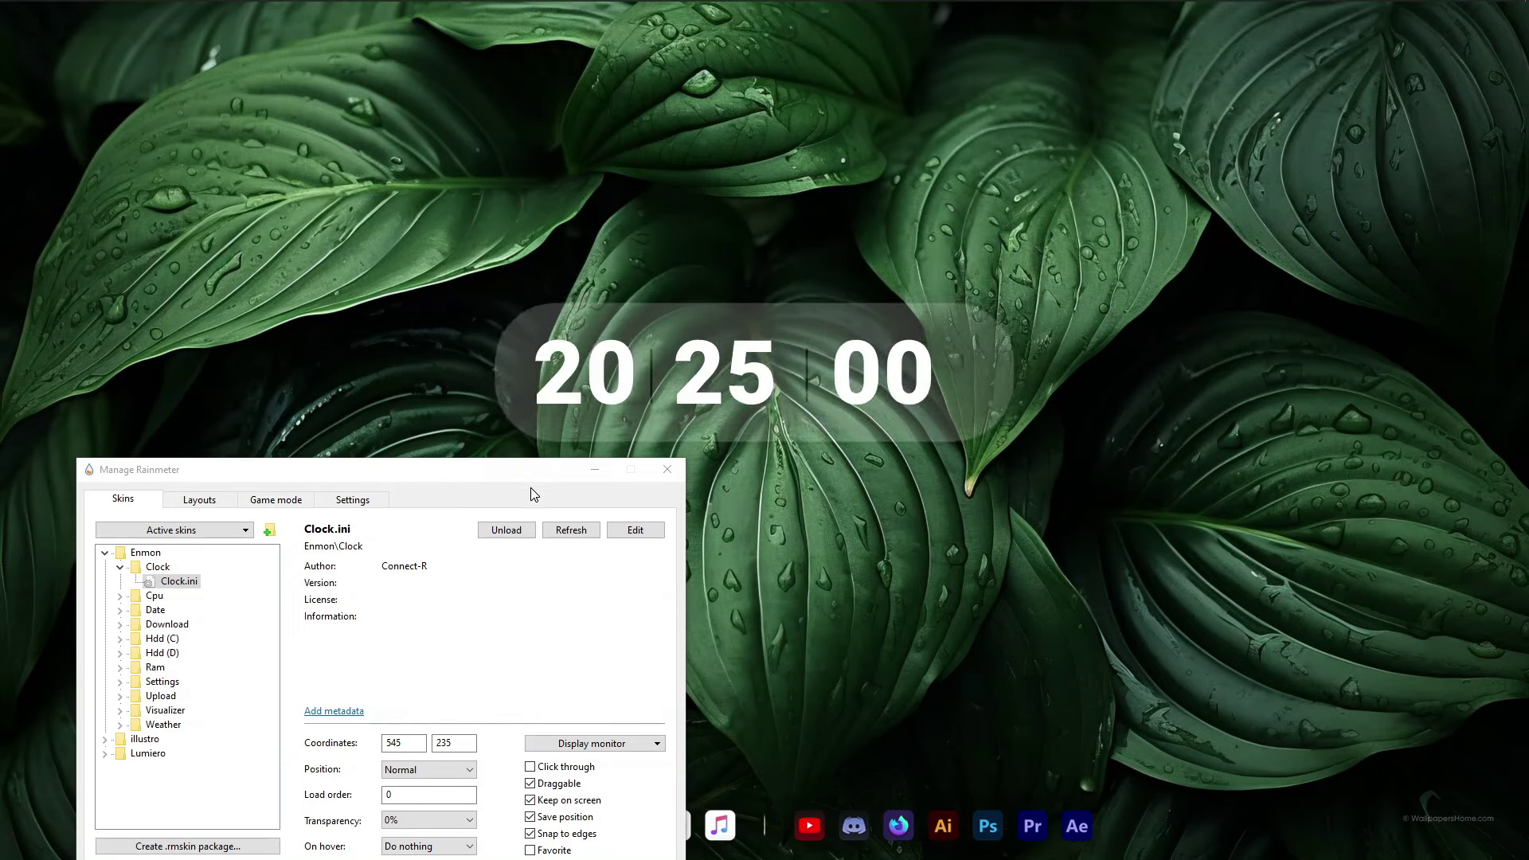
{"action": "left_click_drag", "start_coordinate": [864, 406], "coordinate": [878, 416]}
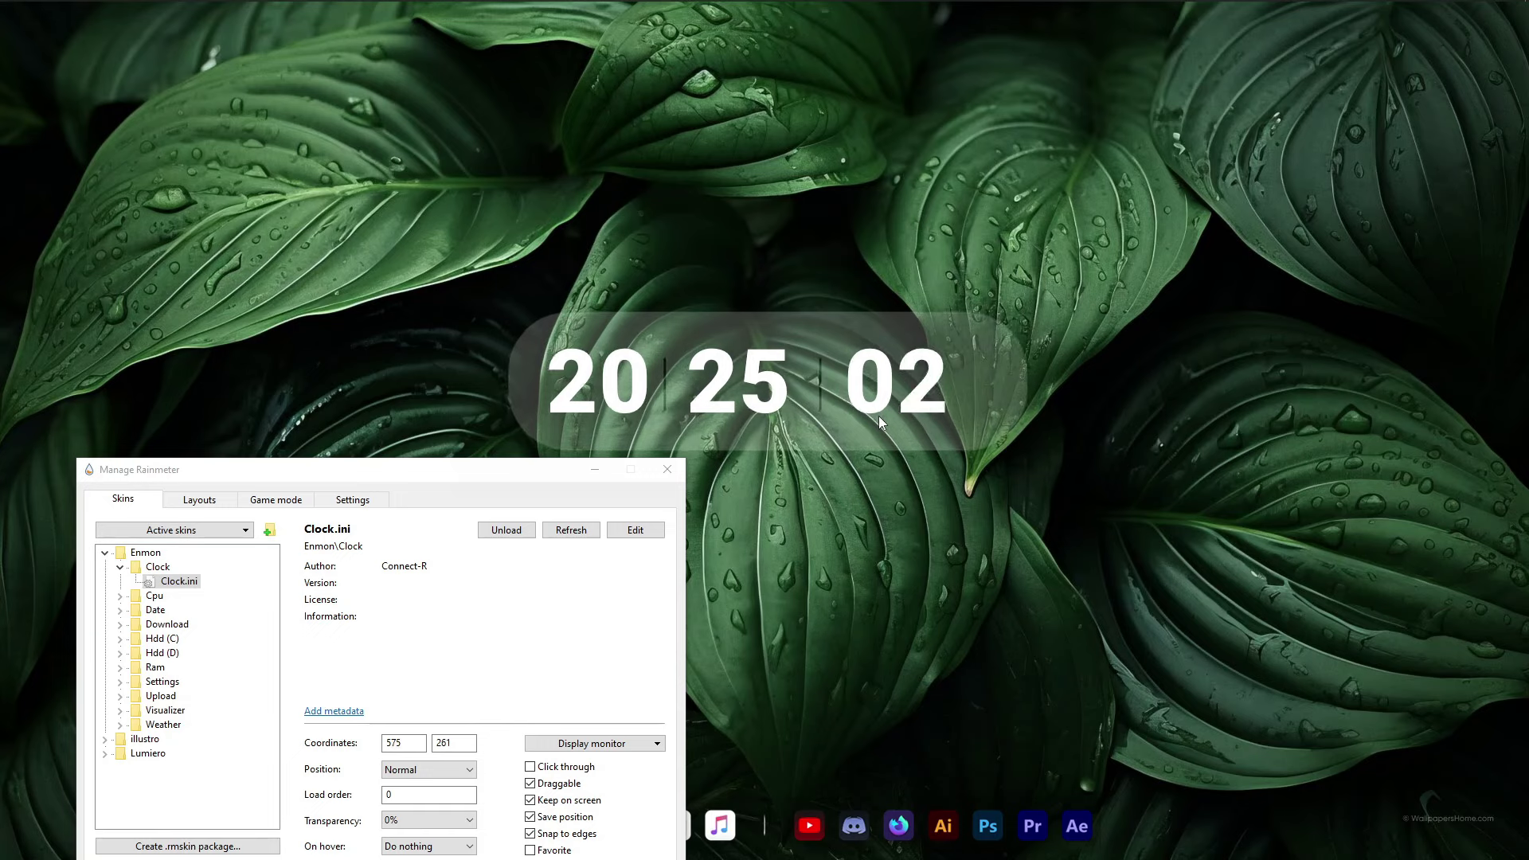
Step: Enable the Click through setting for the Enmon clock skin
{"action": "right_click", "coordinate": [787, 405]}
{"action": "mouse_move", "coordinate": [860, 477]}
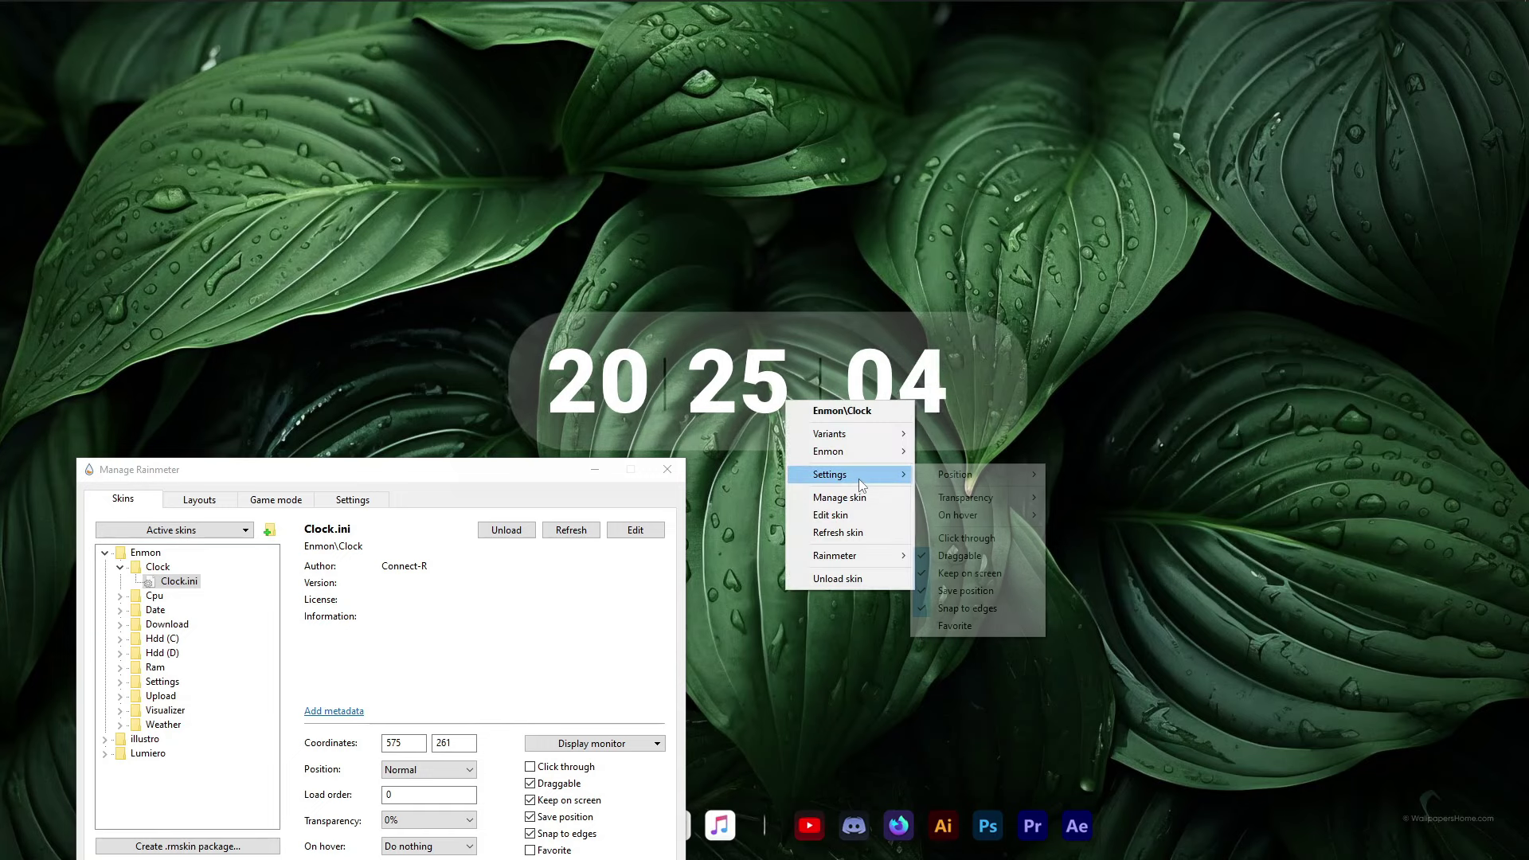
{"action": "left_click", "coordinate": [952, 542]}
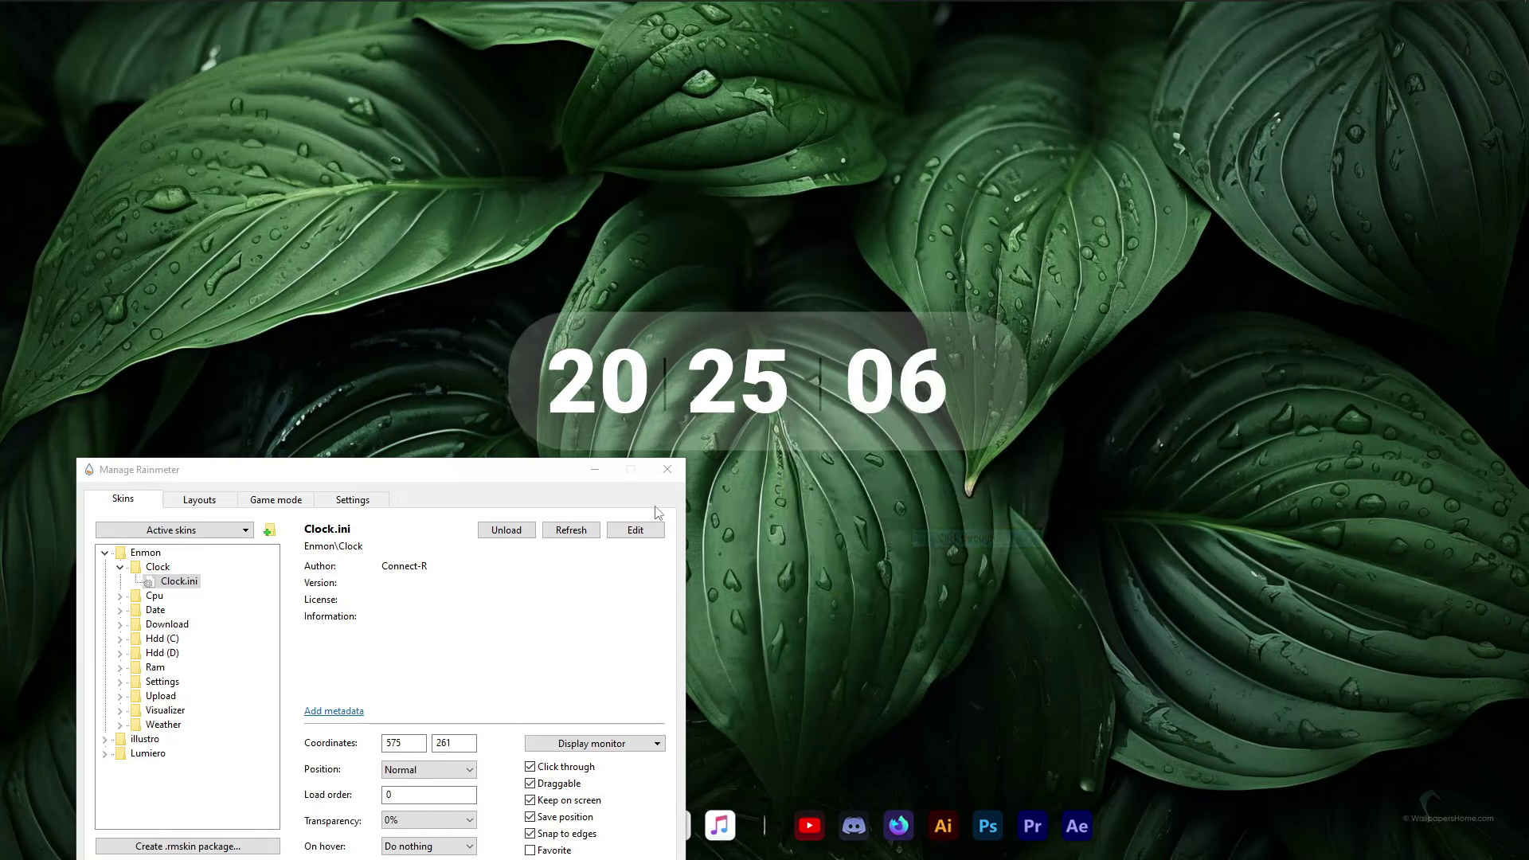
Step: Load Visualizer.ini from the Enmon skins and place it directly below the clock at about 830, 367
{"action": "left_click_drag", "start_coordinate": [513, 481], "coordinate": [644, 236]}
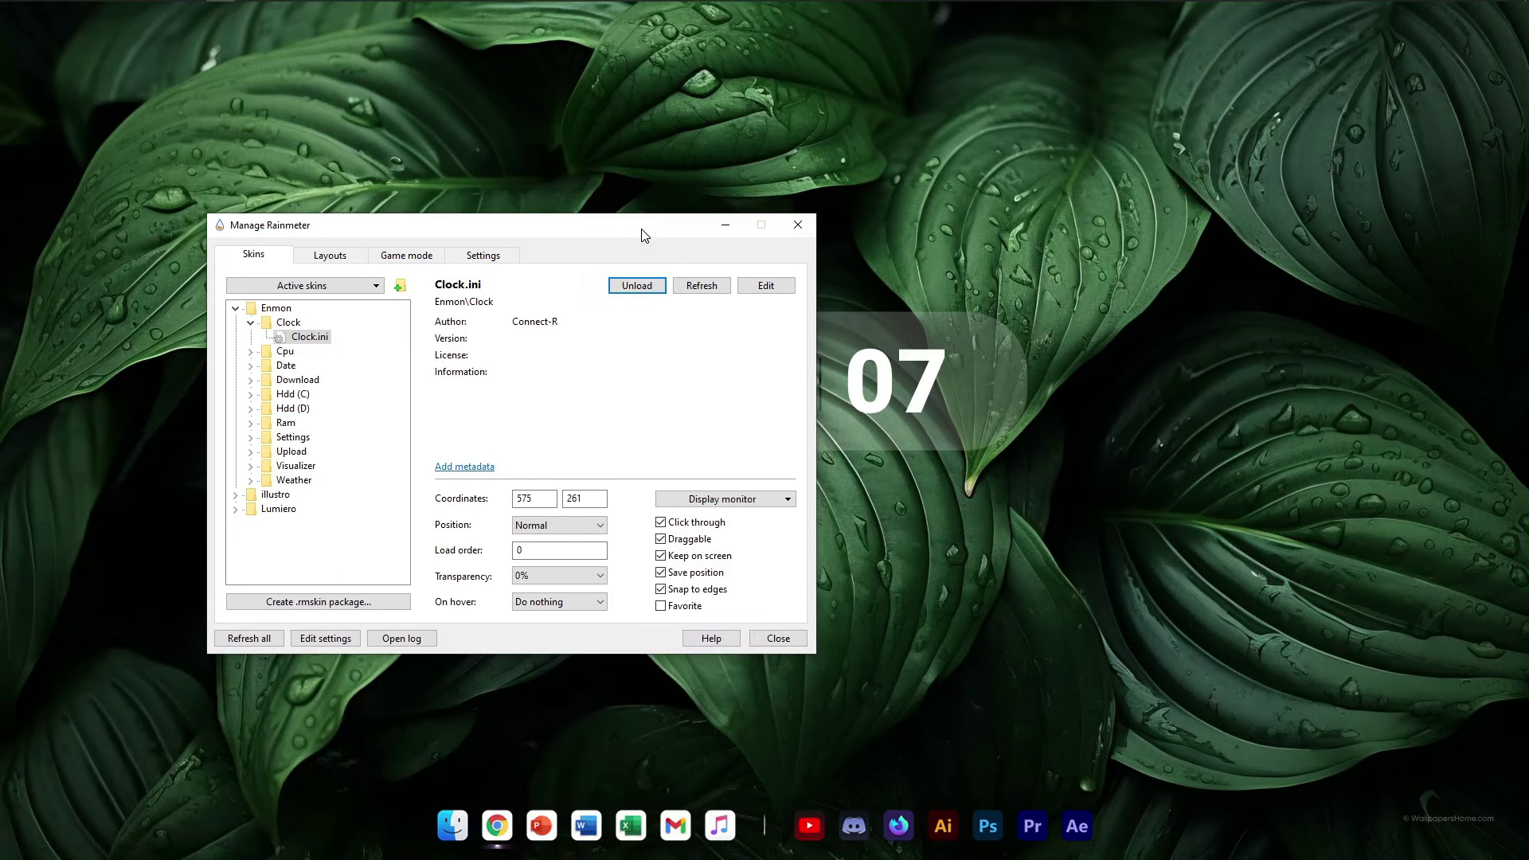
{"action": "left_click", "coordinate": [249, 322]}
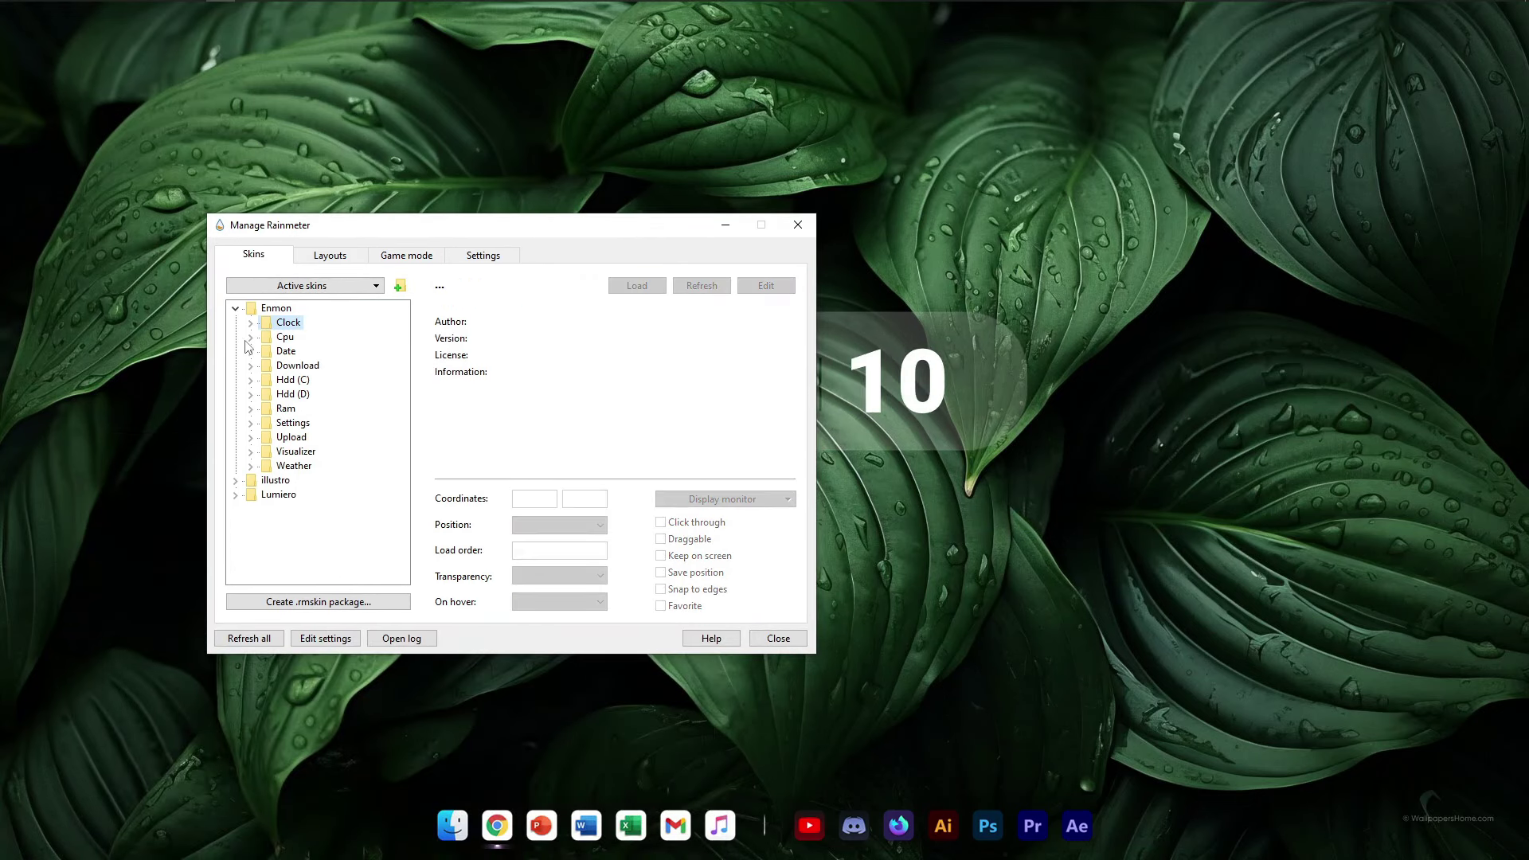
{"action": "left_click", "coordinate": [250, 451]}
{"action": "left_click", "coordinate": [317, 465]}
{"action": "left_click", "coordinate": [637, 285]}
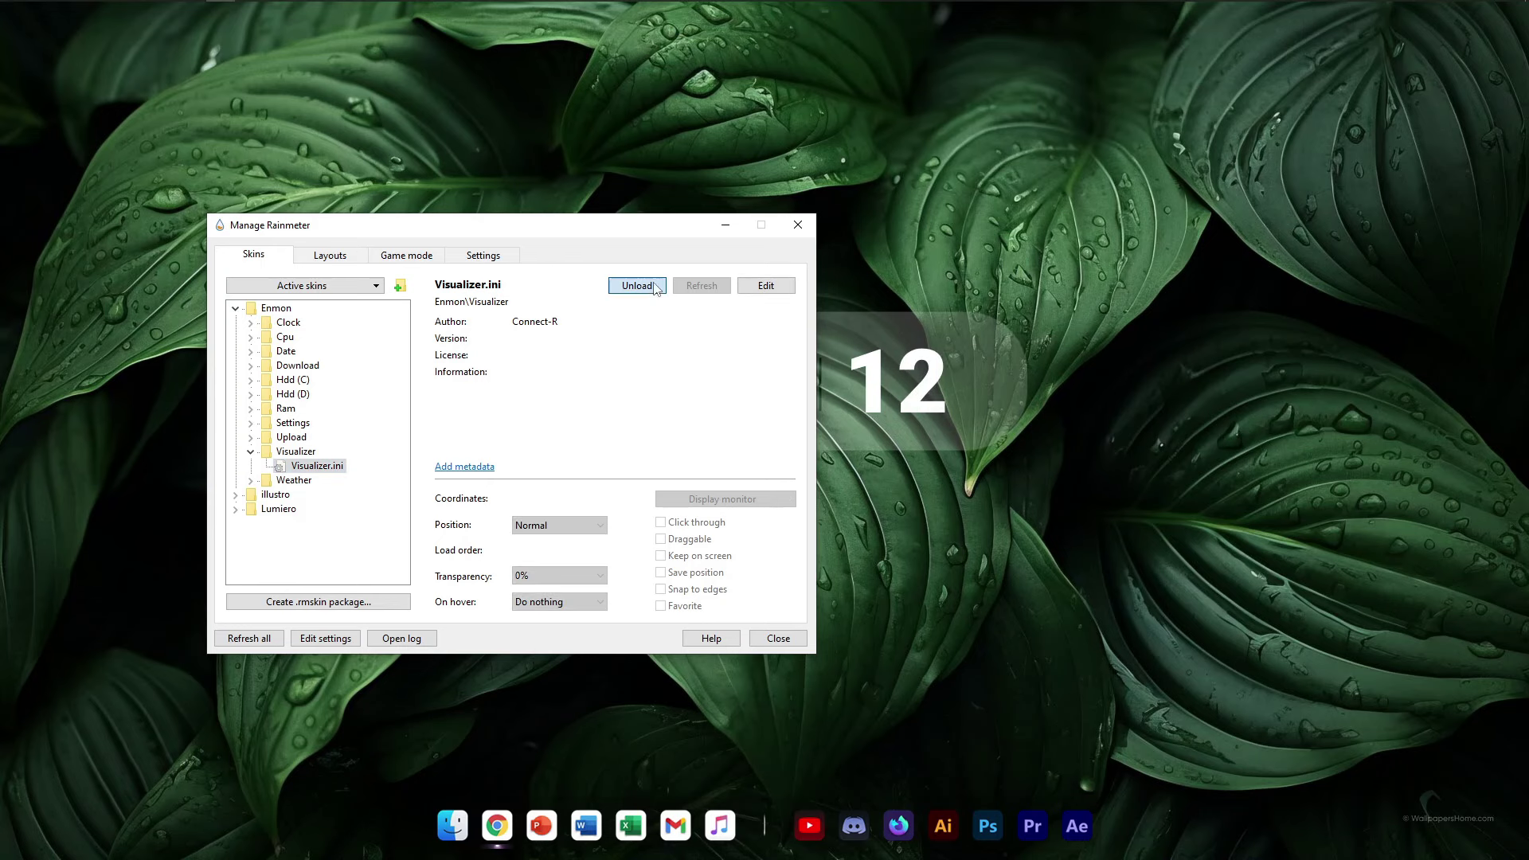
{"action": "left_click_drag", "start_coordinate": [649, 236], "coordinate": [778, 689]}
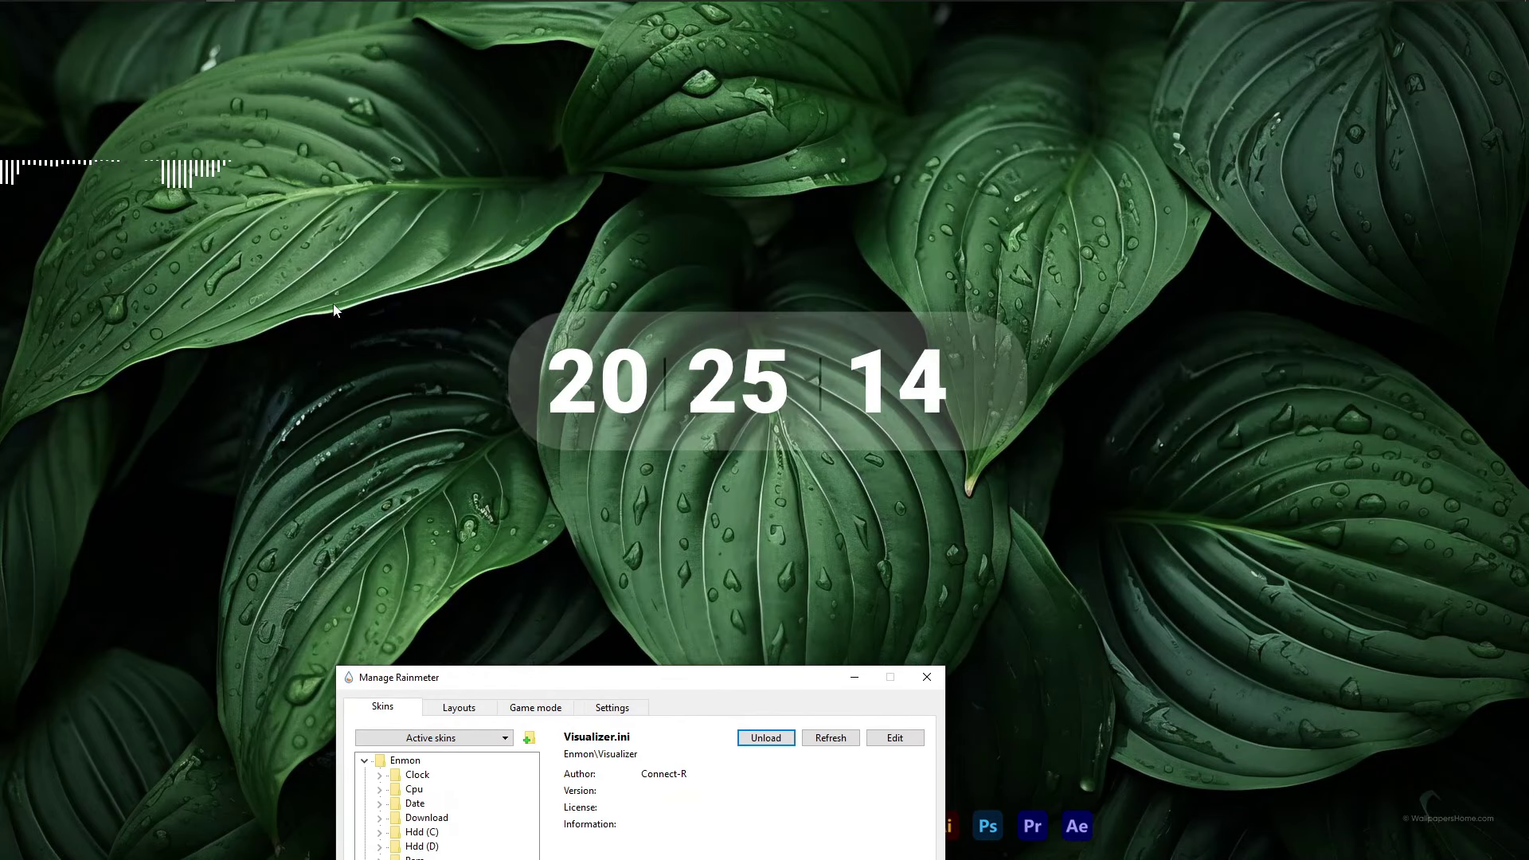
{"action": "left_click_drag", "start_coordinate": [144, 179], "coordinate": [806, 478]}
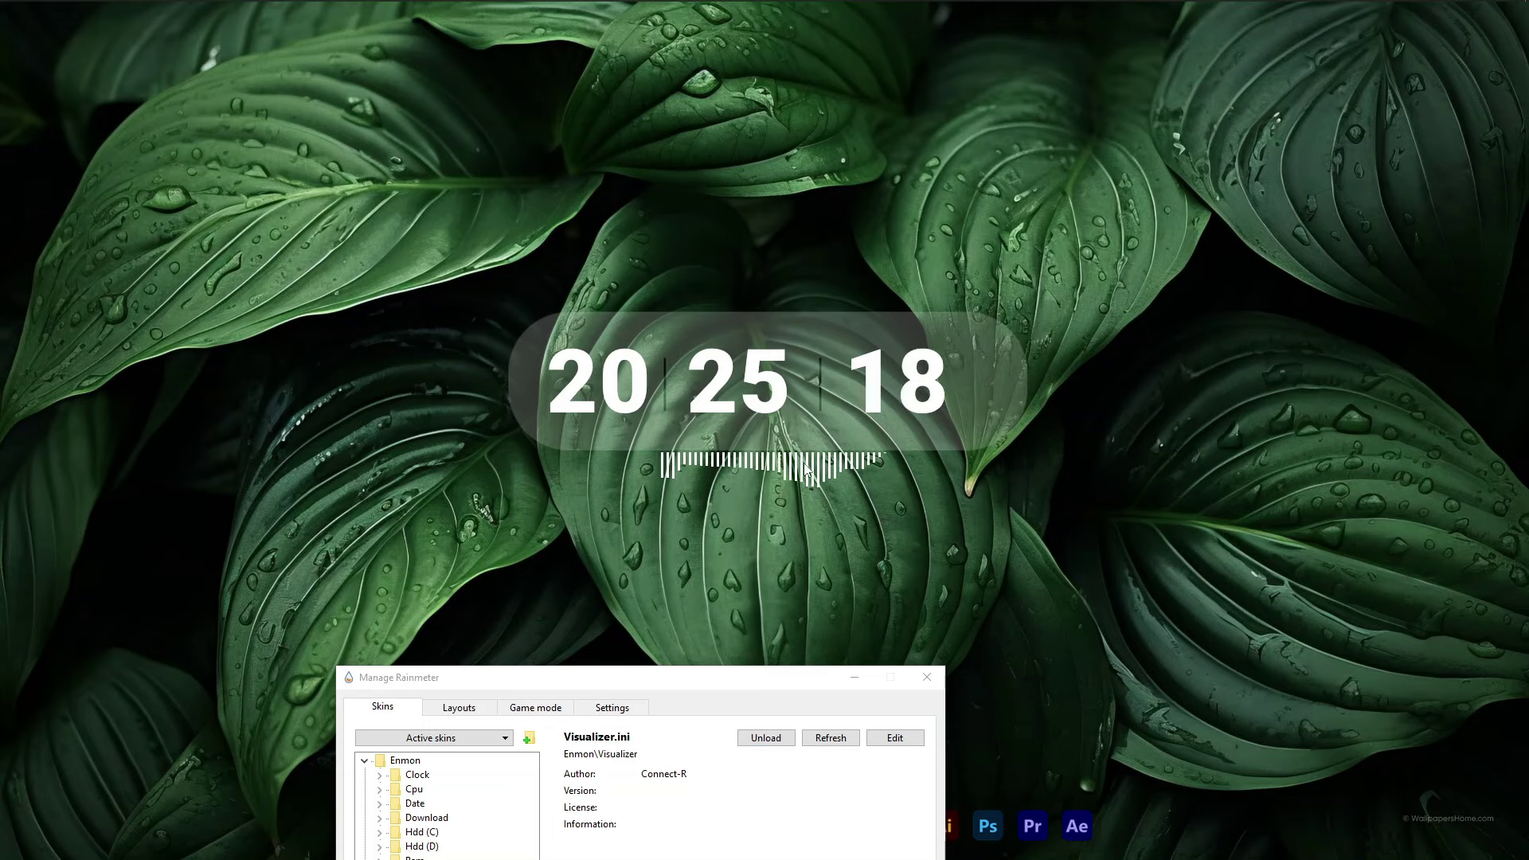
Step: Set the Visualizer skin's transparency to 40%
{"action": "right_click", "coordinate": [806, 471]}
{"action": "mouse_move", "coordinate": [868, 538]}
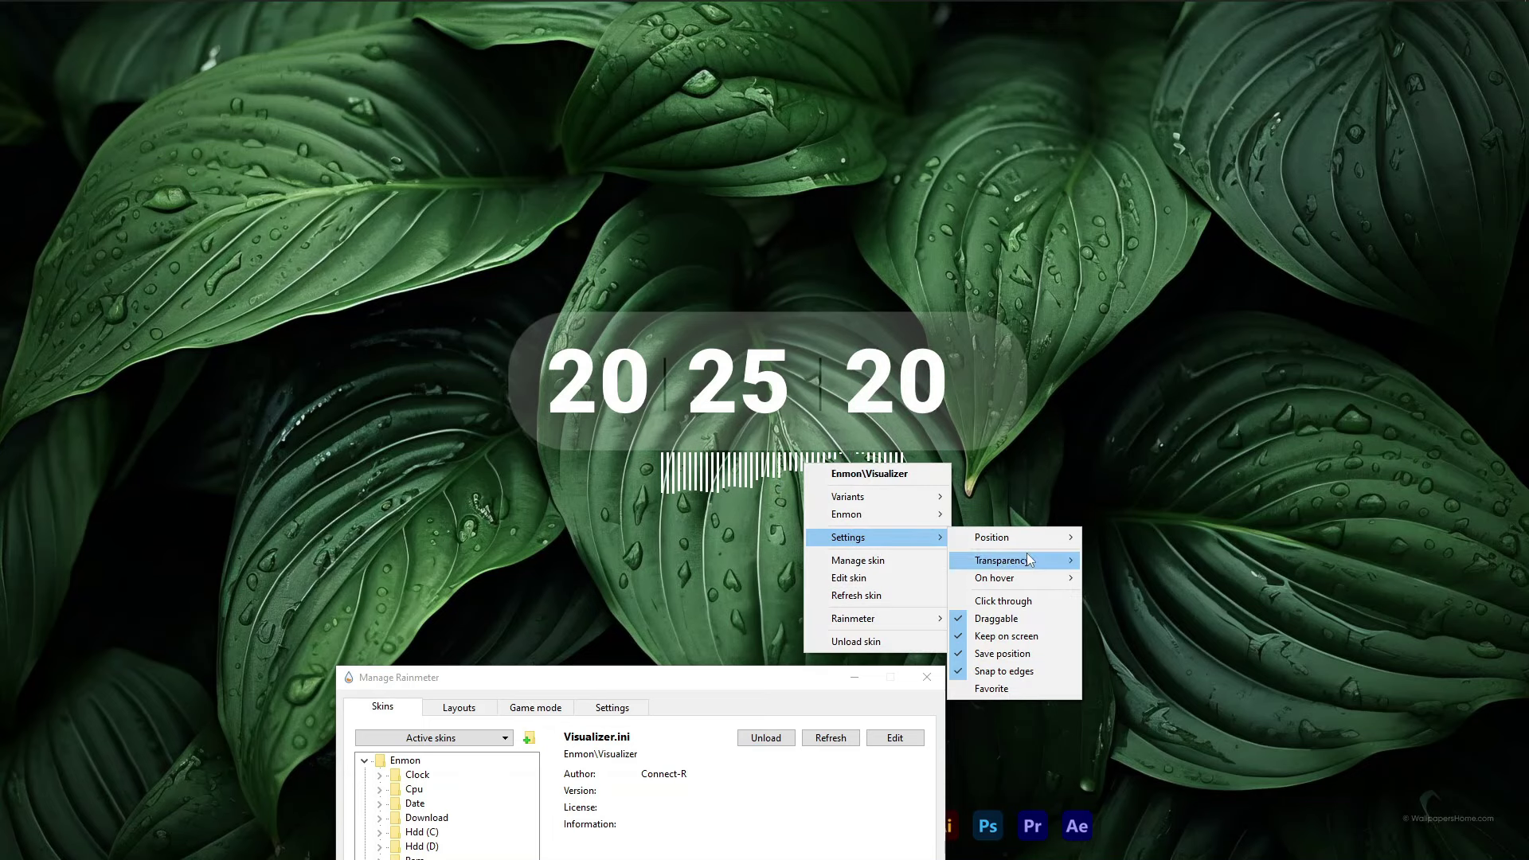
{"action": "mouse_move", "coordinate": [1007, 560]}
{"action": "left_click", "coordinate": [1123, 630]}
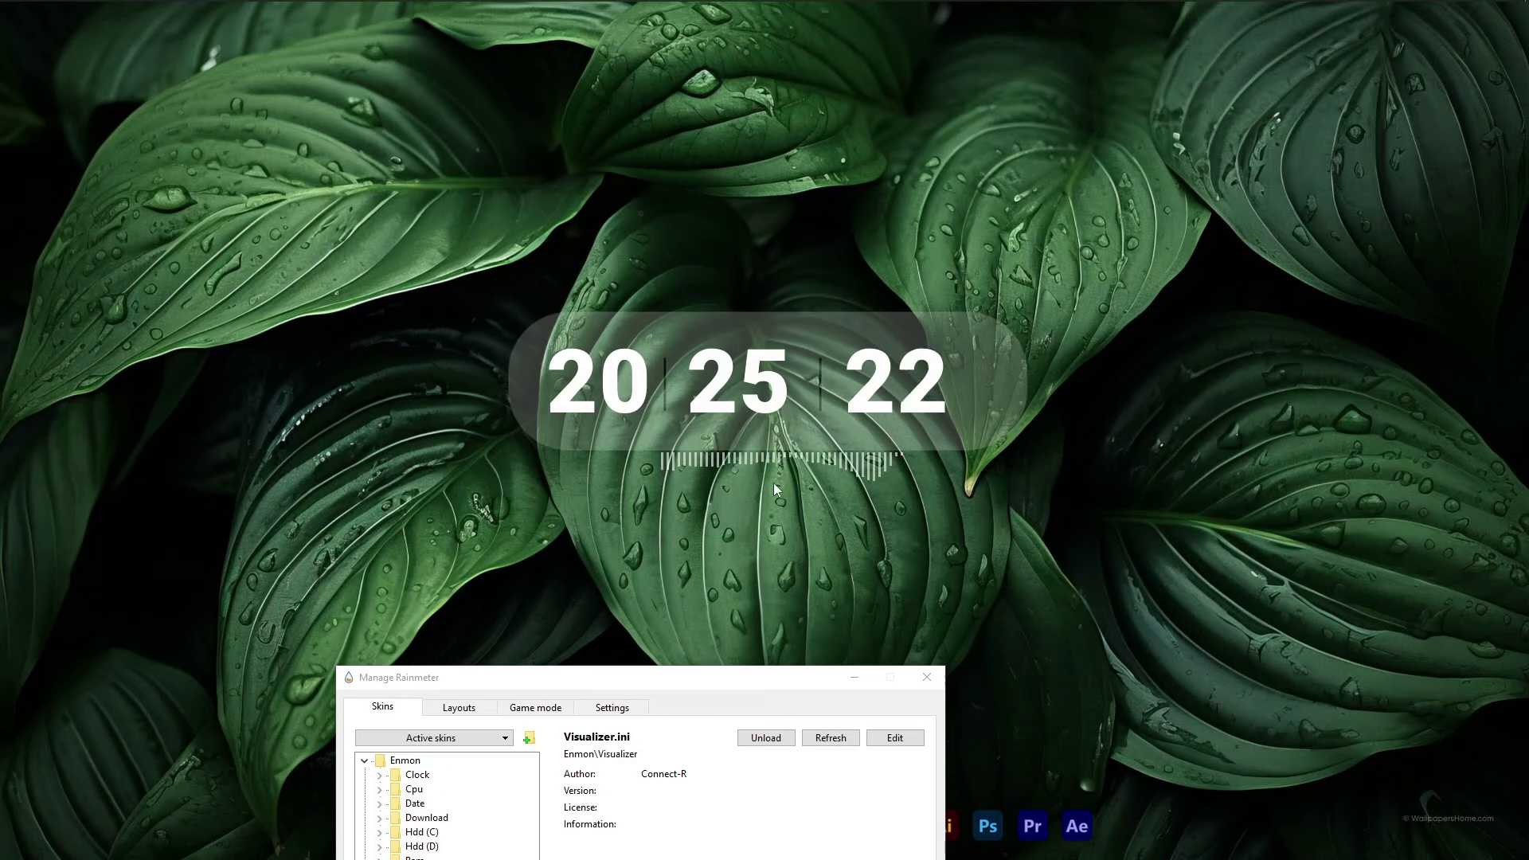
Step: Load Weather Forecast.ini from the Lumiero skins, close the manager and place the weather widget centred above the clock
{"action": "left_click_drag", "start_coordinate": [694, 682], "coordinate": [651, 250]}
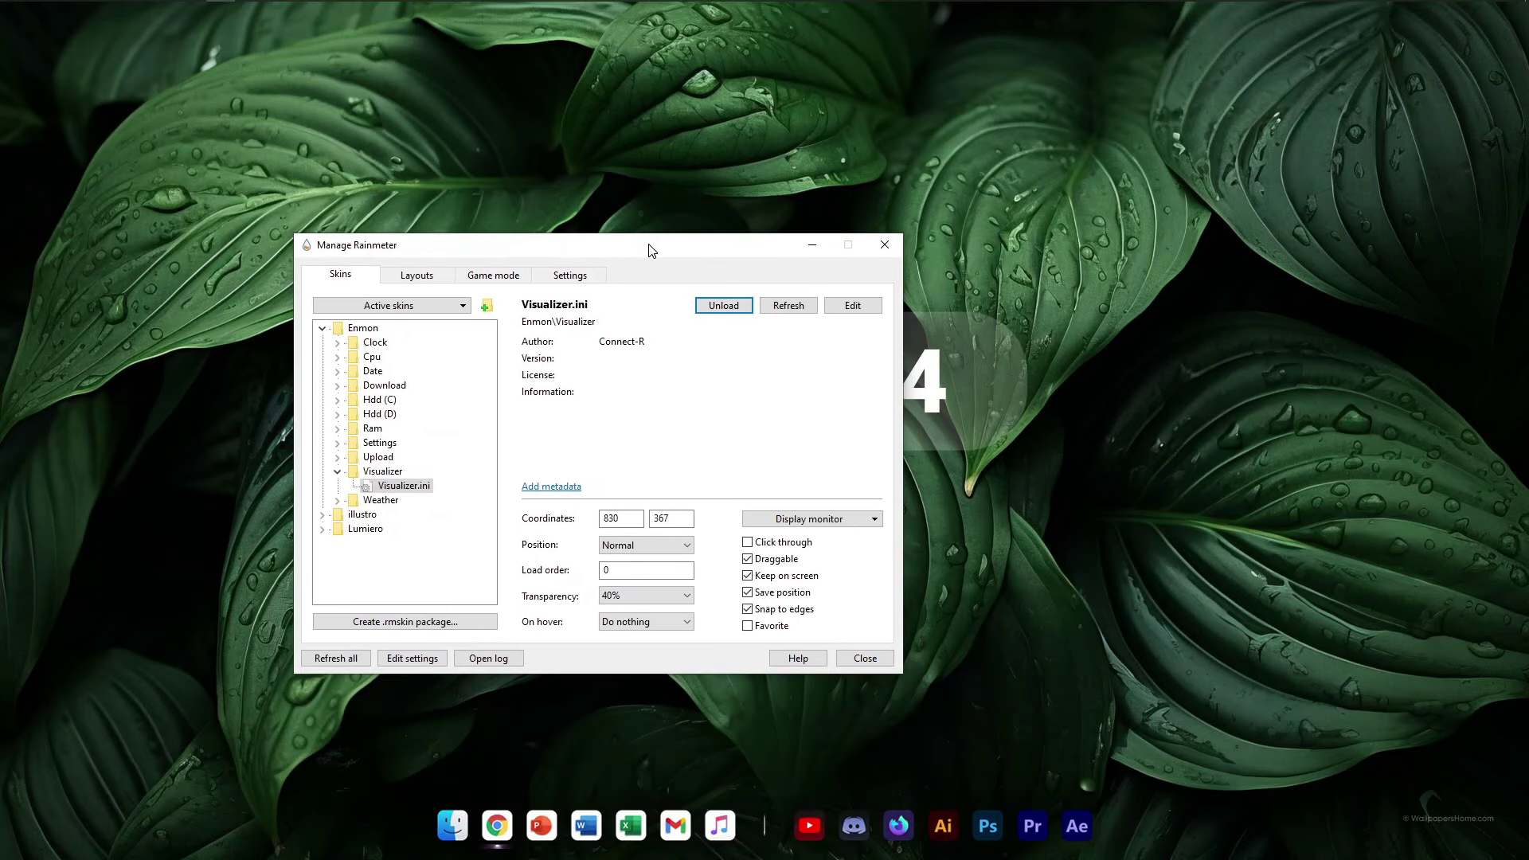
{"action": "left_click", "coordinate": [322, 328]}
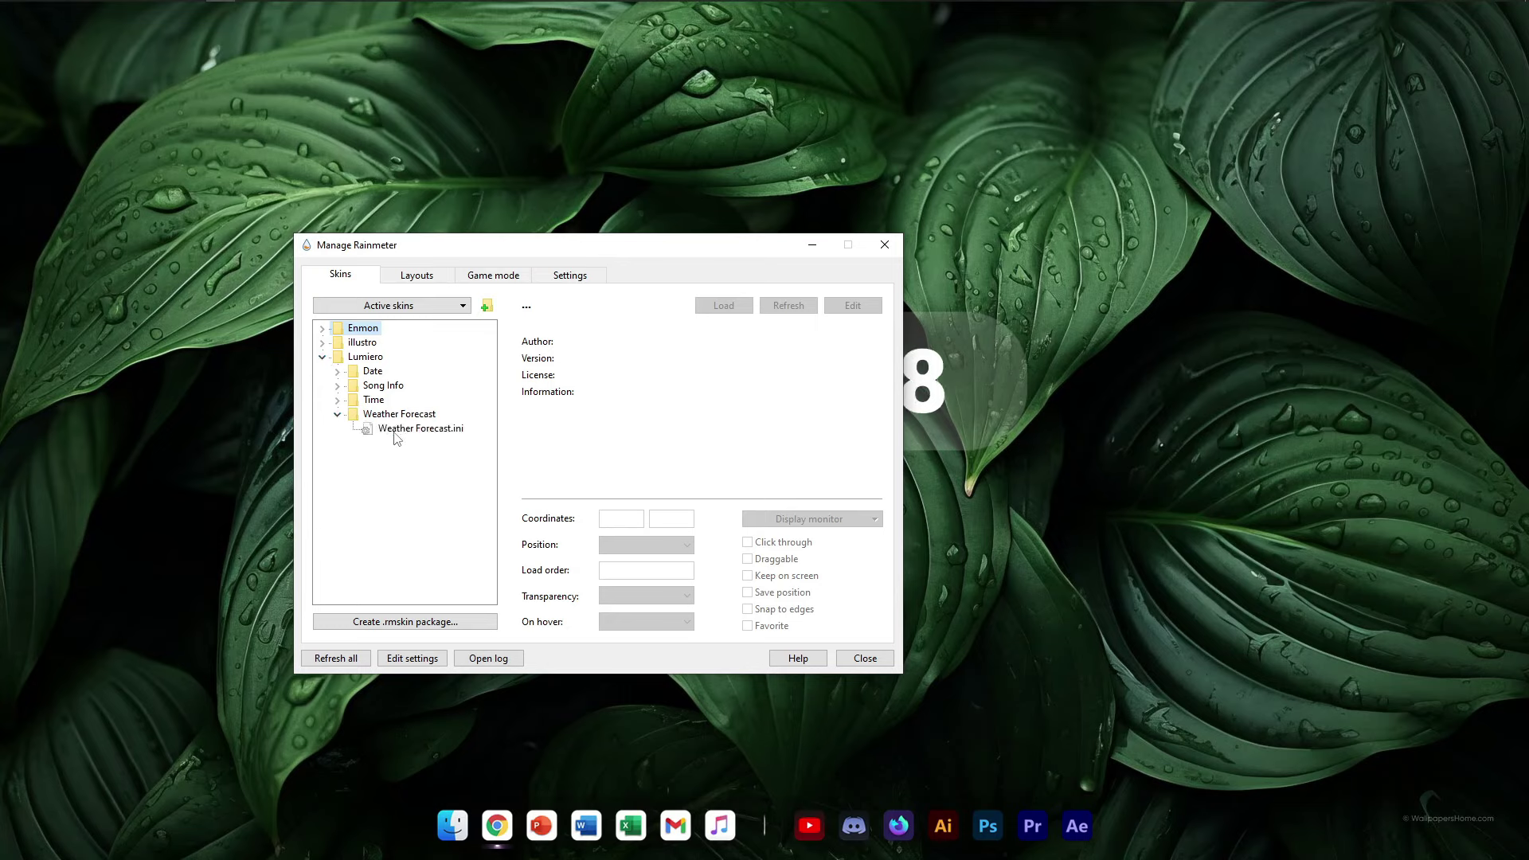
{"action": "left_click", "coordinate": [406, 428]}
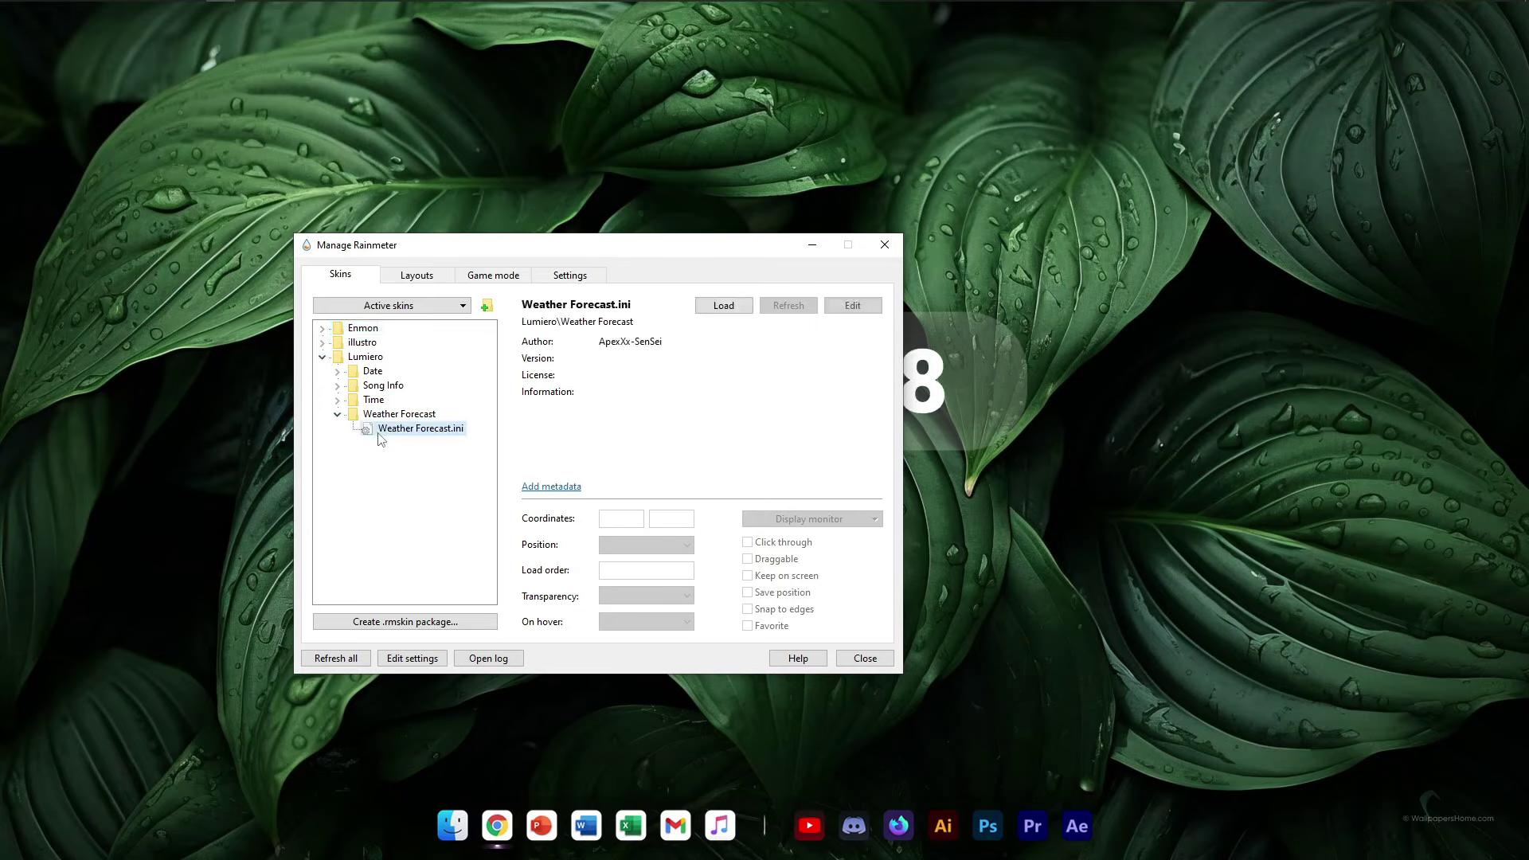
{"action": "left_click", "coordinate": [720, 307]}
{"action": "left_click", "coordinate": [883, 246]}
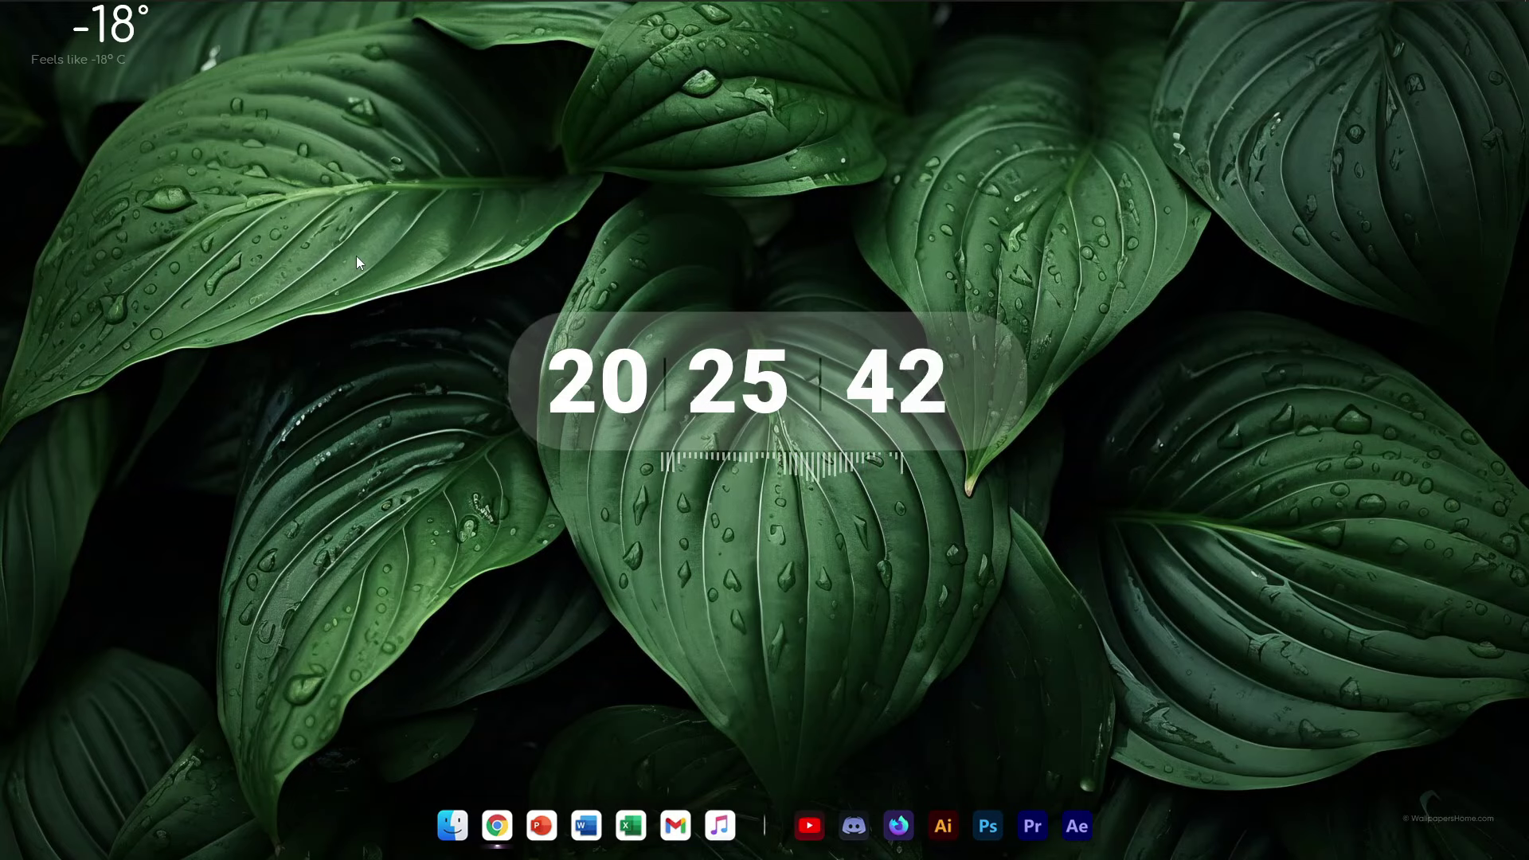
{"action": "left_click_drag", "start_coordinate": [66, 64], "coordinate": [741, 276]}
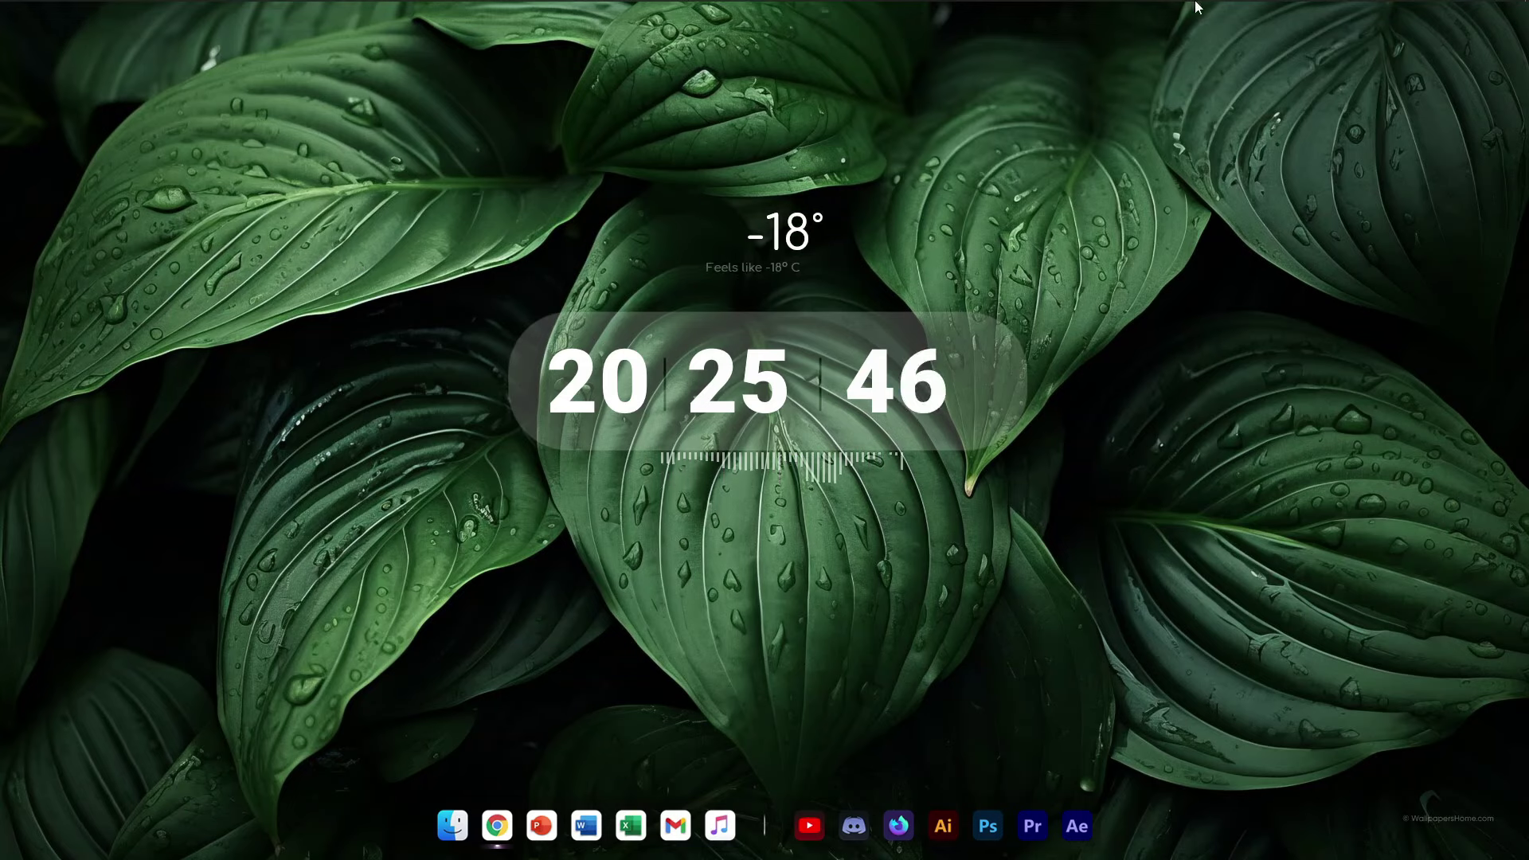
{"action": "right_click", "coordinate": [781, 241]}
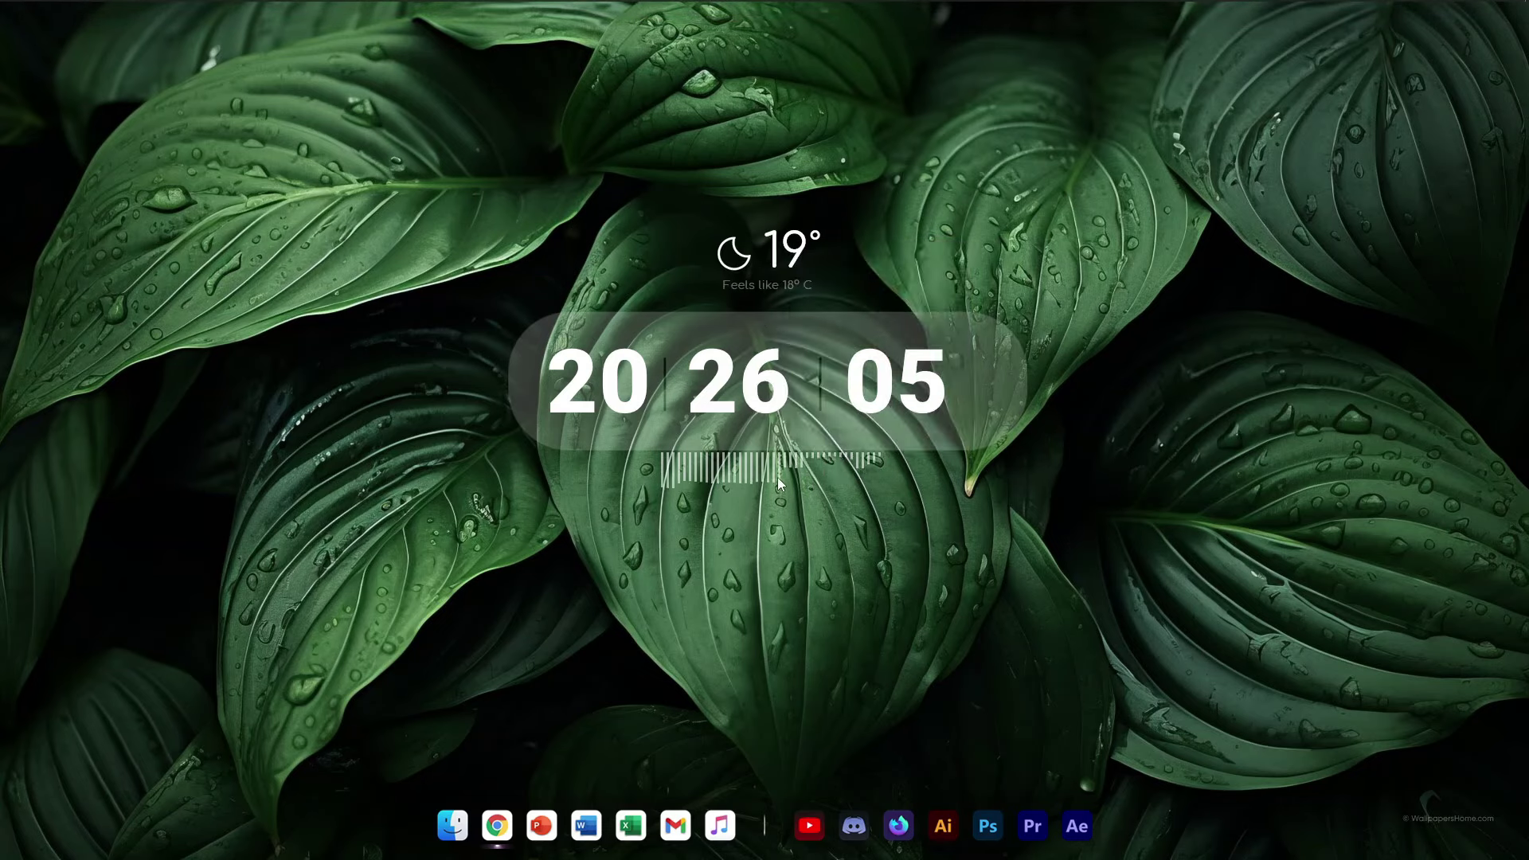
Step: Move the visualizer further down, midway between the clock and the dock
{"action": "left_click_drag", "start_coordinate": [778, 476], "coordinate": [753, 595]}
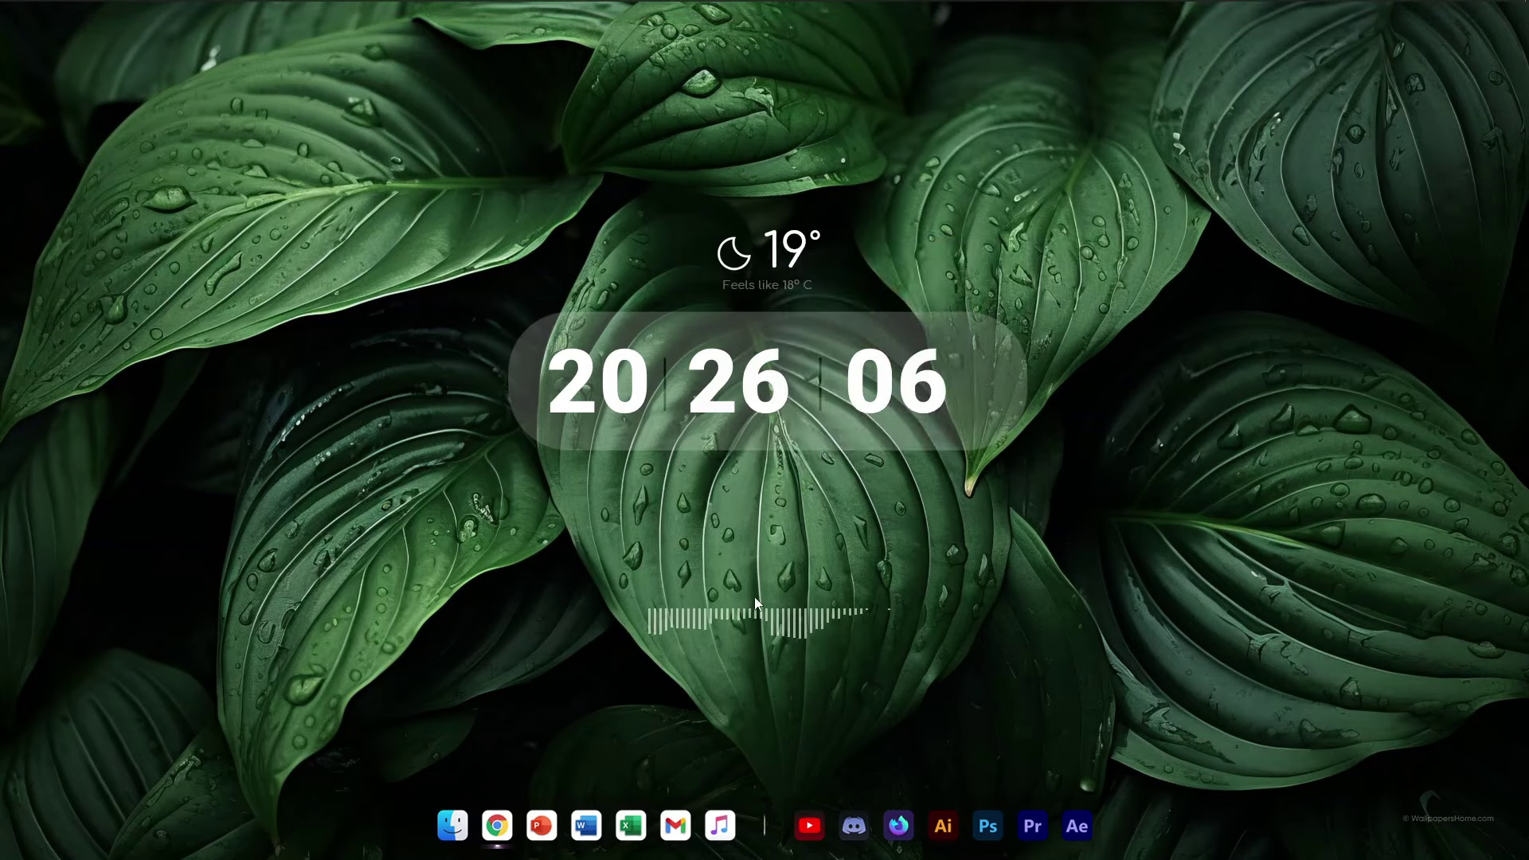
{"action": "right_click", "coordinate": [797, 433]}
{"action": "left_click", "coordinate": [1323, 190]}
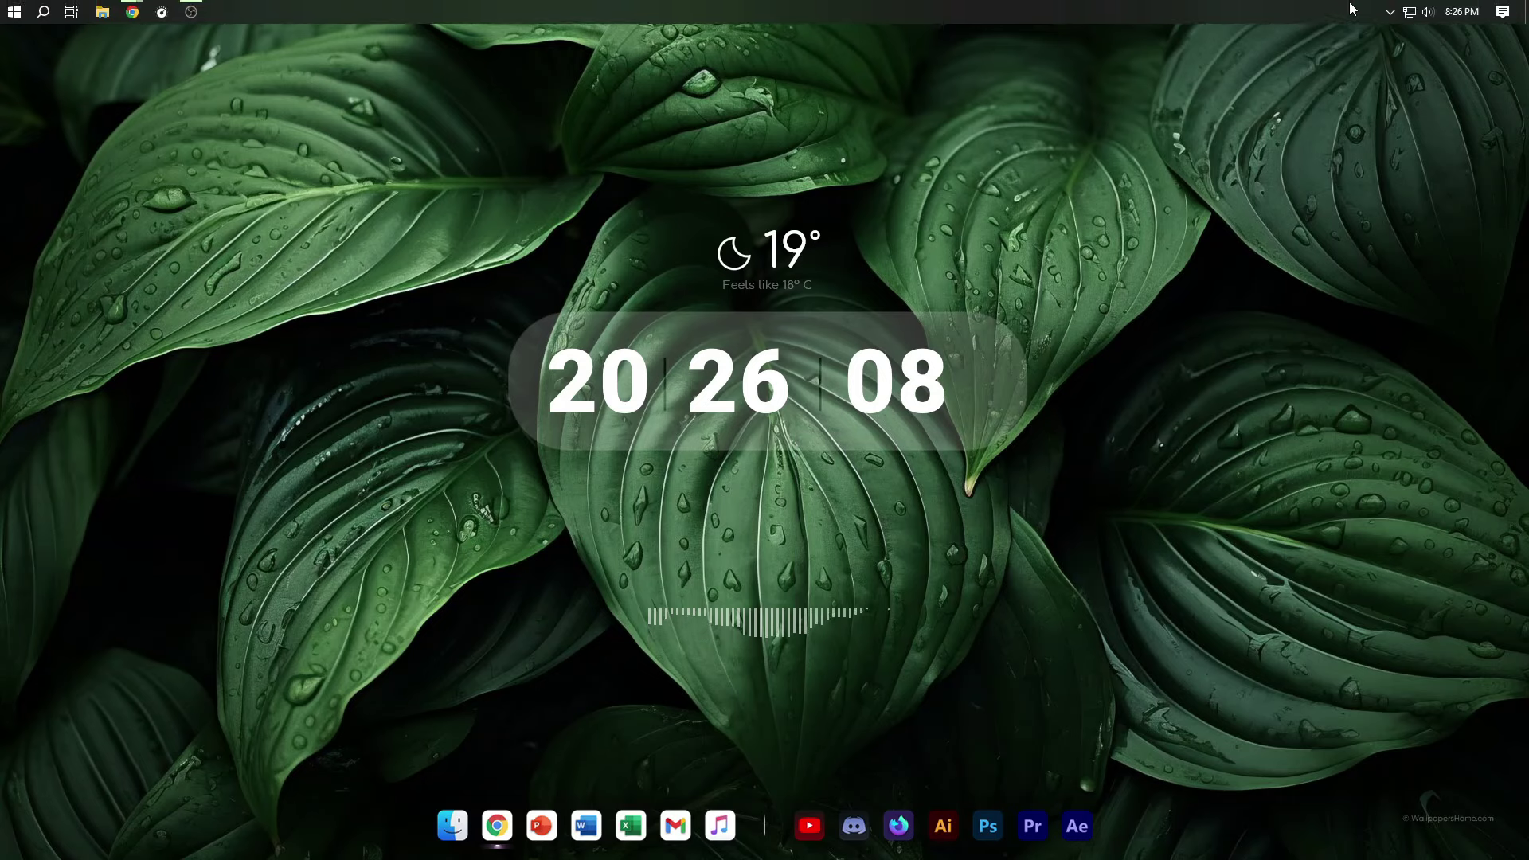
Step: Turn off Click through for the Enmon Clock.ini skin in the Rainmeter manager and close the manager
{"action": "left_click", "coordinate": [1391, 12]}
{"action": "left_click", "coordinate": [1389, 72]}
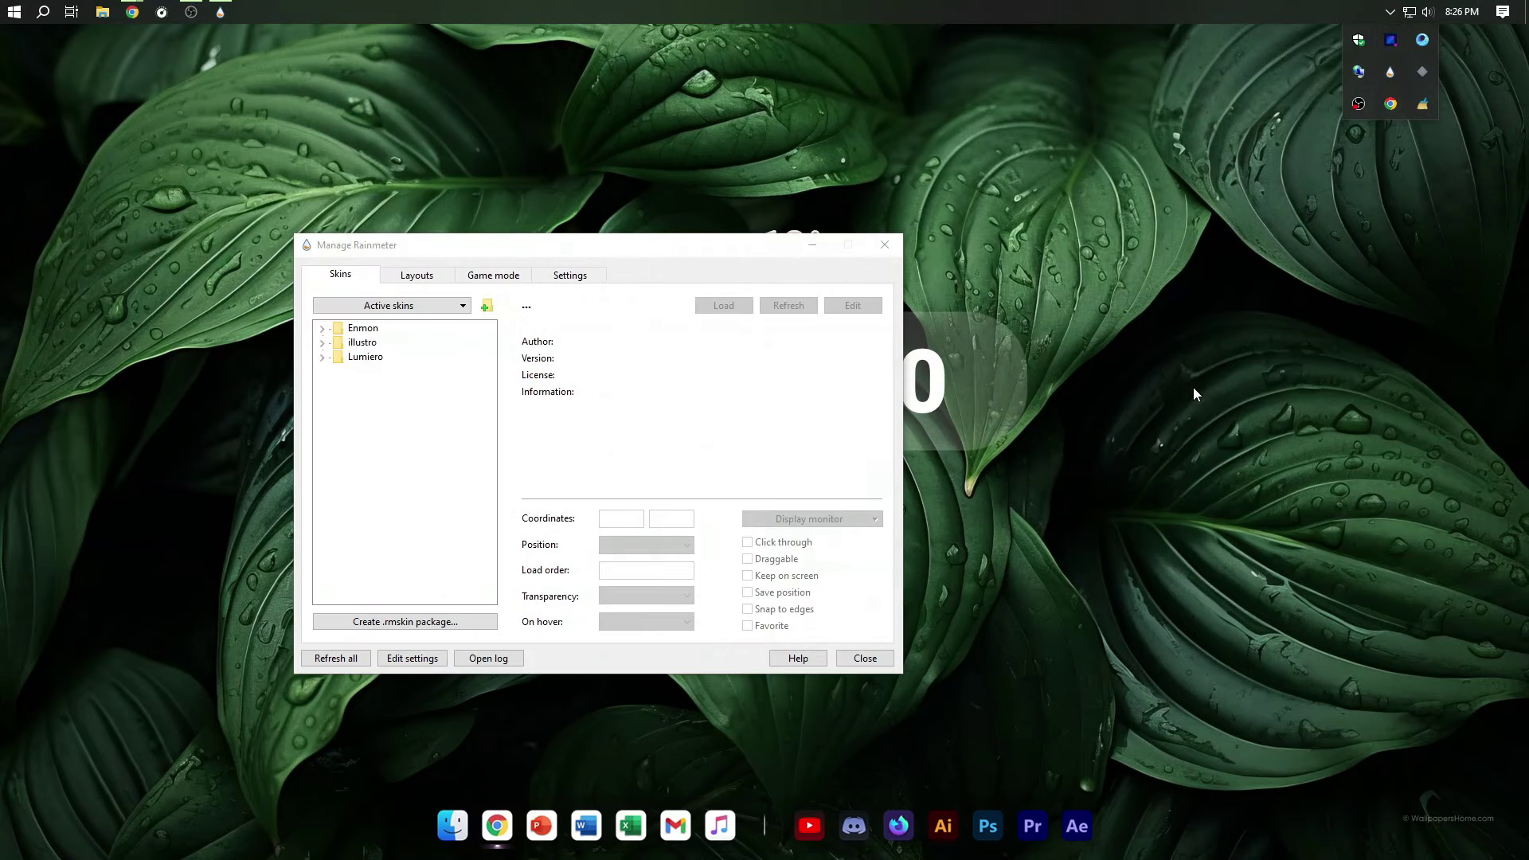
{"action": "left_click", "coordinate": [321, 329]}
{"action": "left_click", "coordinate": [337, 342]}
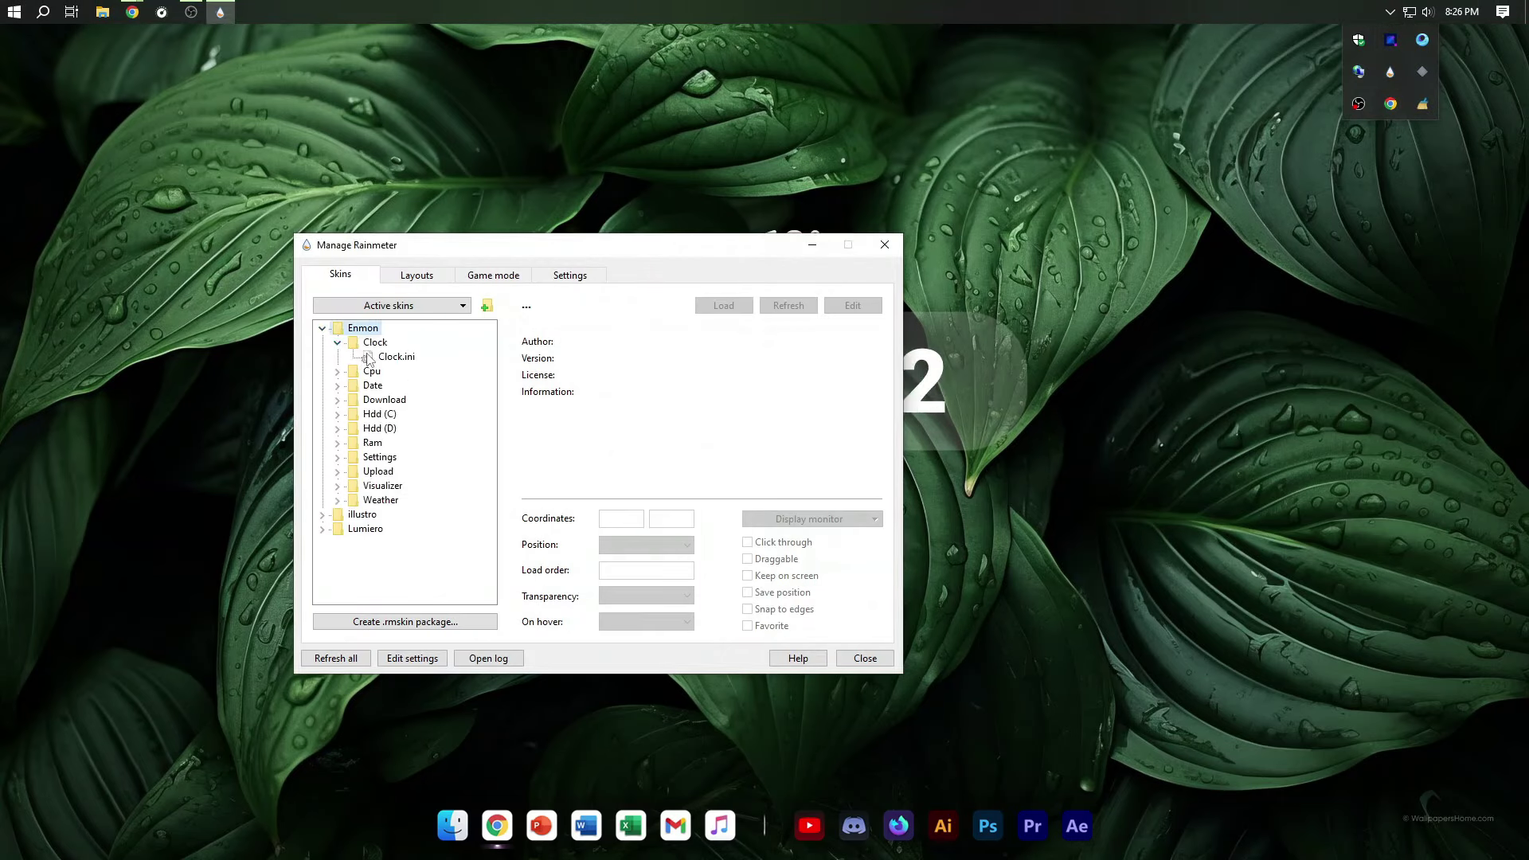
{"action": "left_click", "coordinate": [396, 356]}
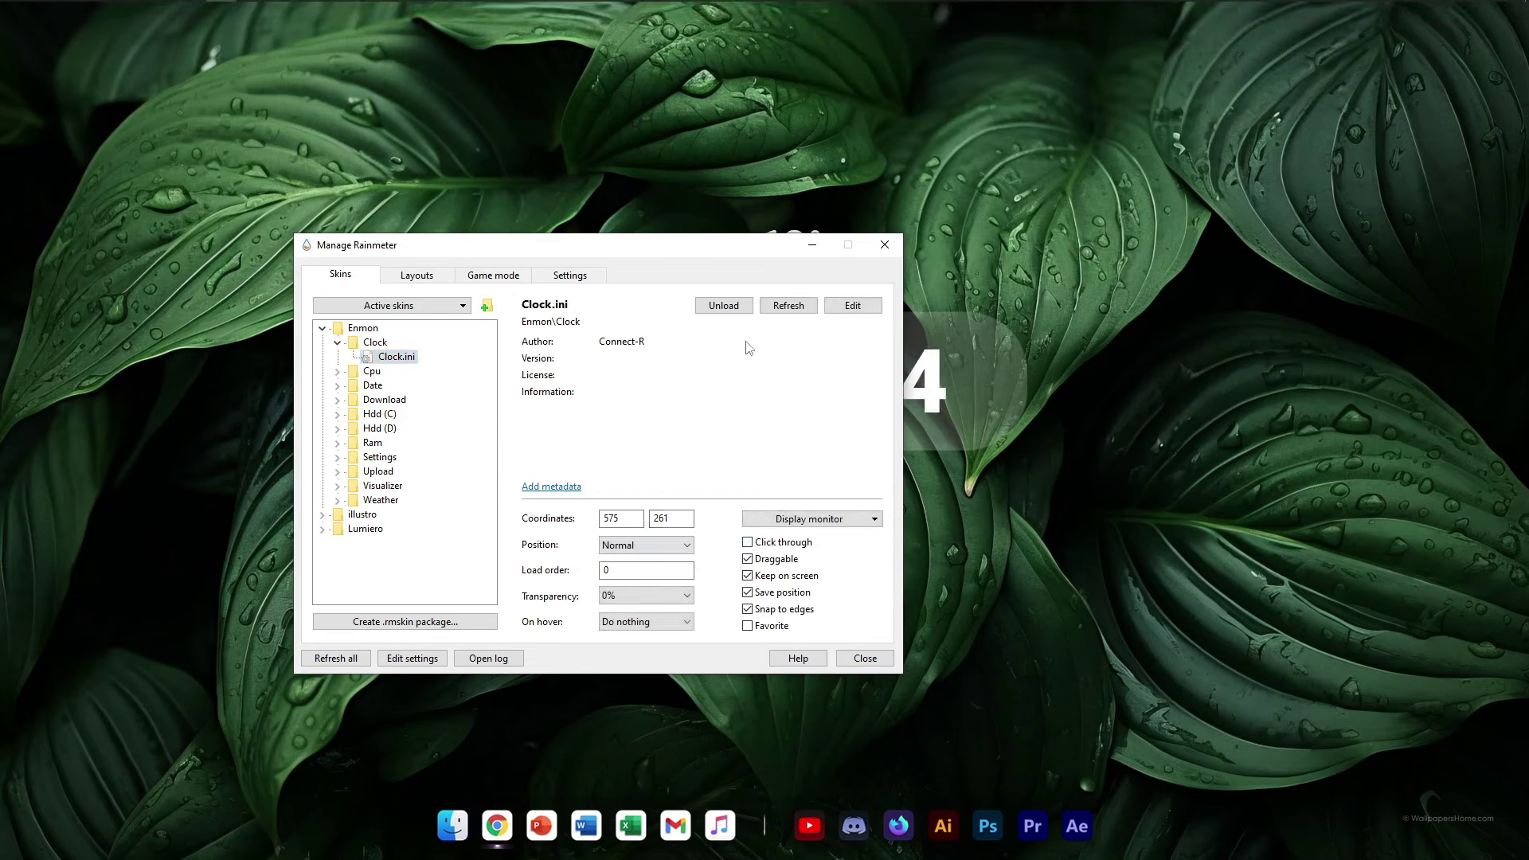
{"action": "left_click", "coordinate": [882, 247]}
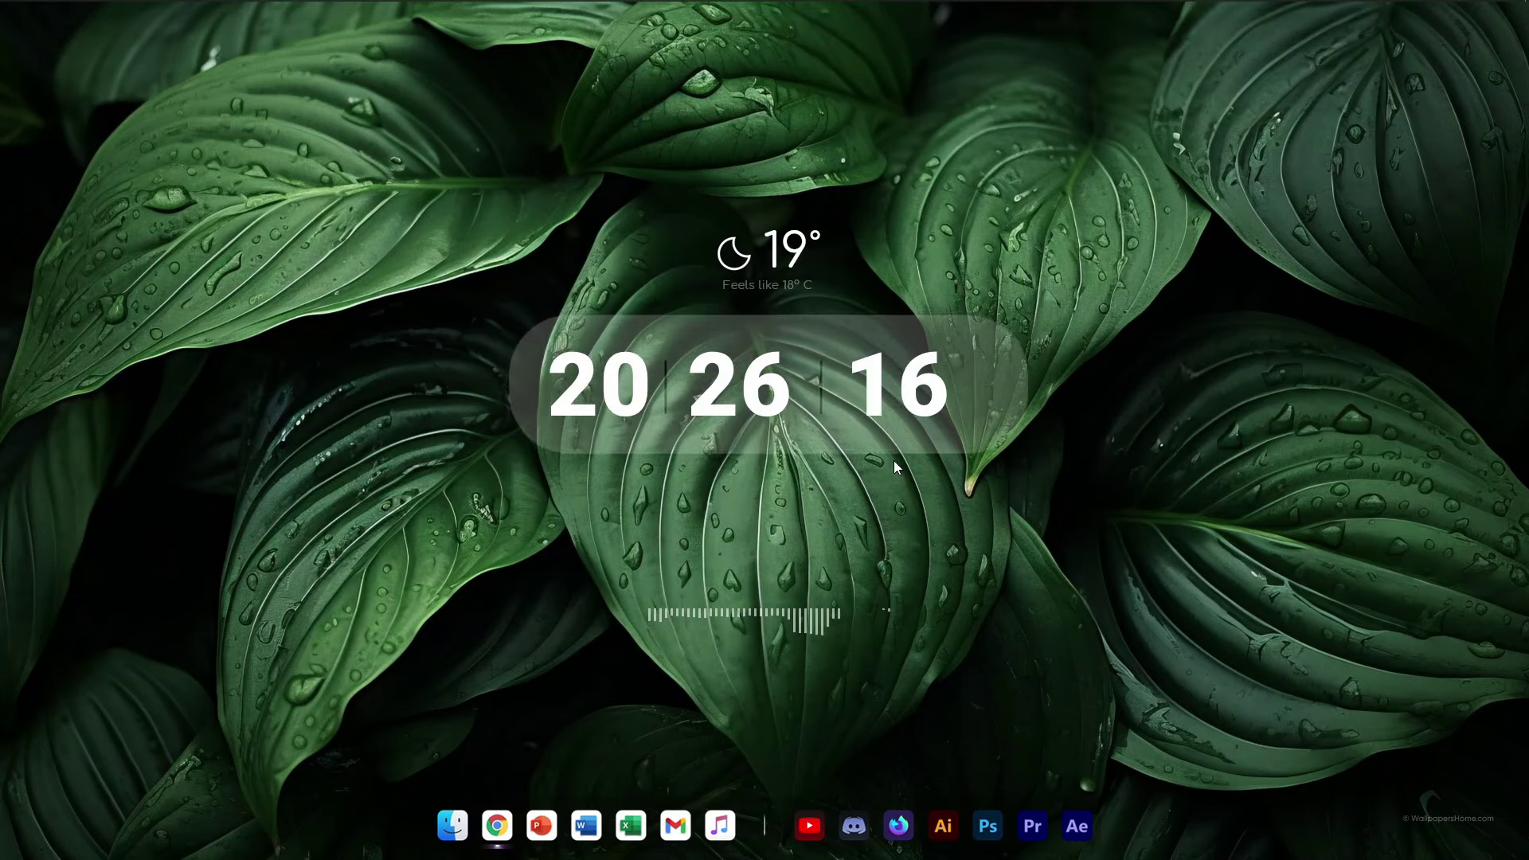